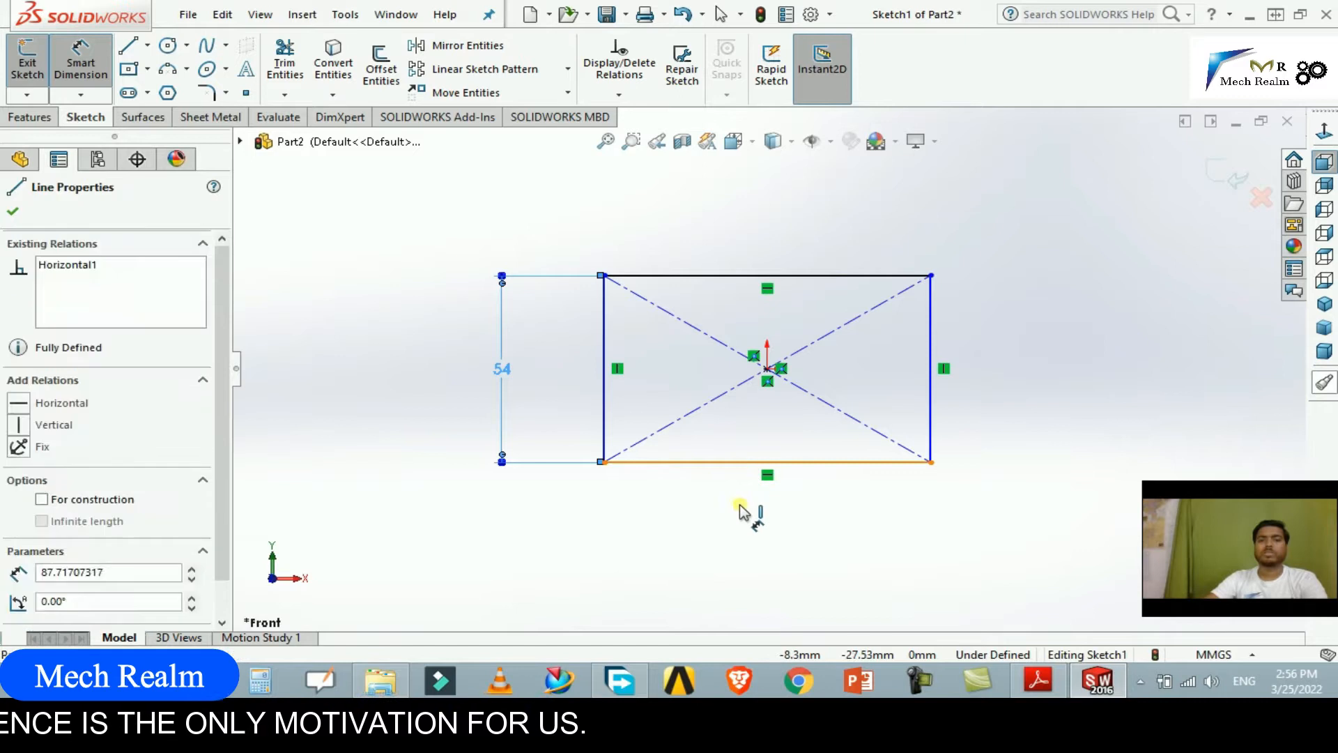
Dimension the rectangle's bottom edge and set its width to 56 mm
click(747, 509)
text(56)
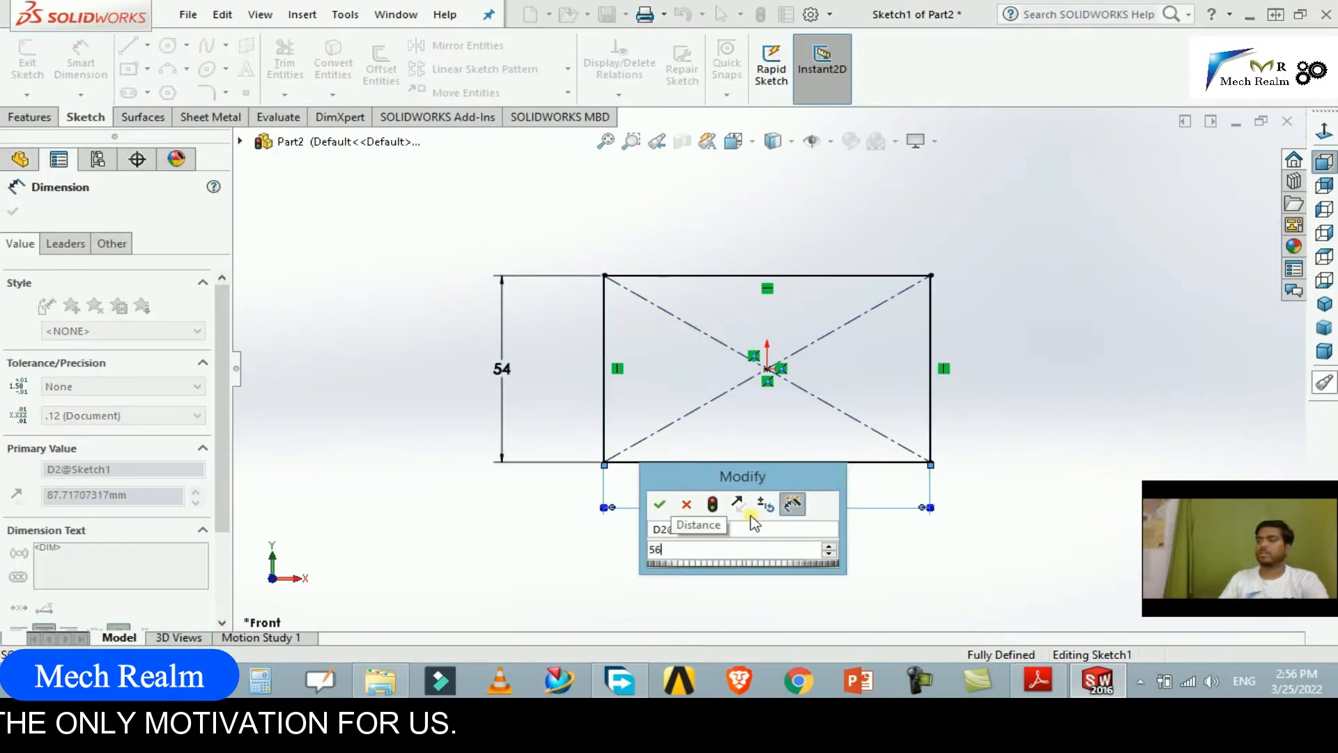
key(Return)
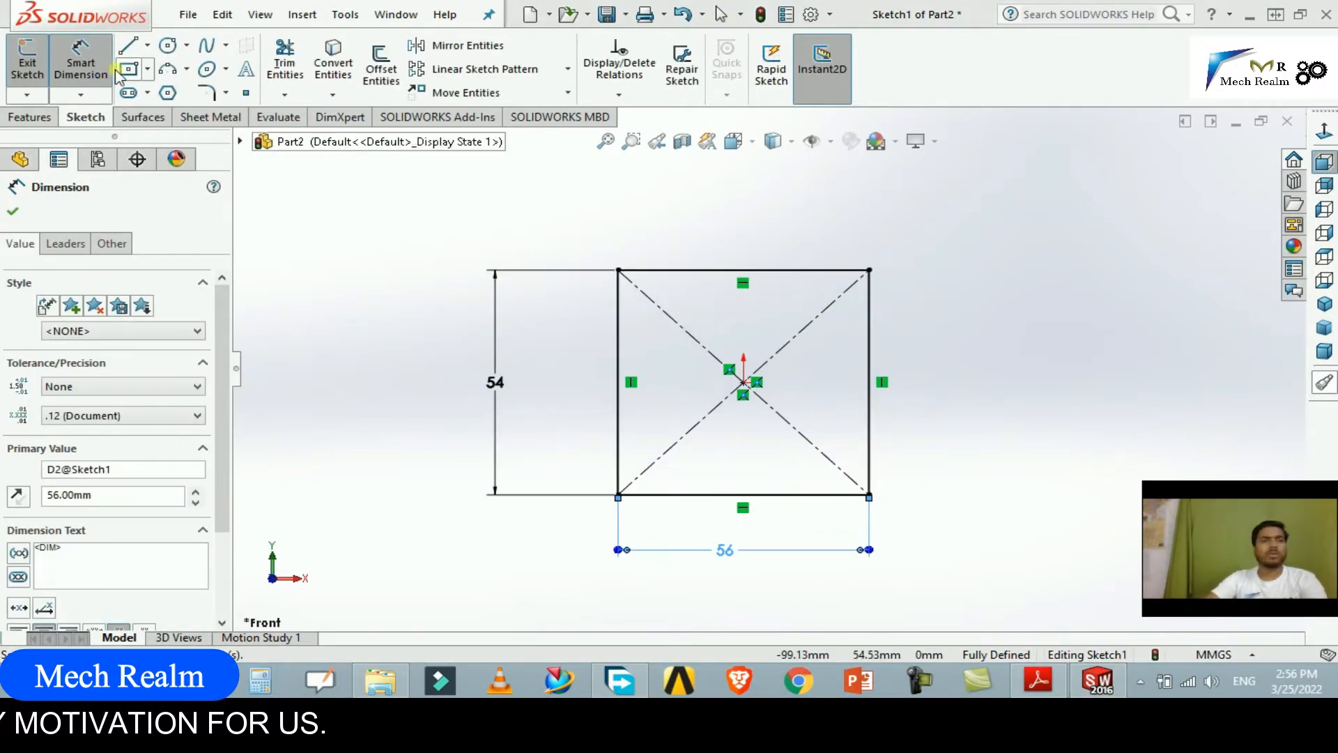
Draw two short vertical centerlines, each crossing the rectangle's top edge, one on either side of the origin
click(147, 46)
click(171, 91)
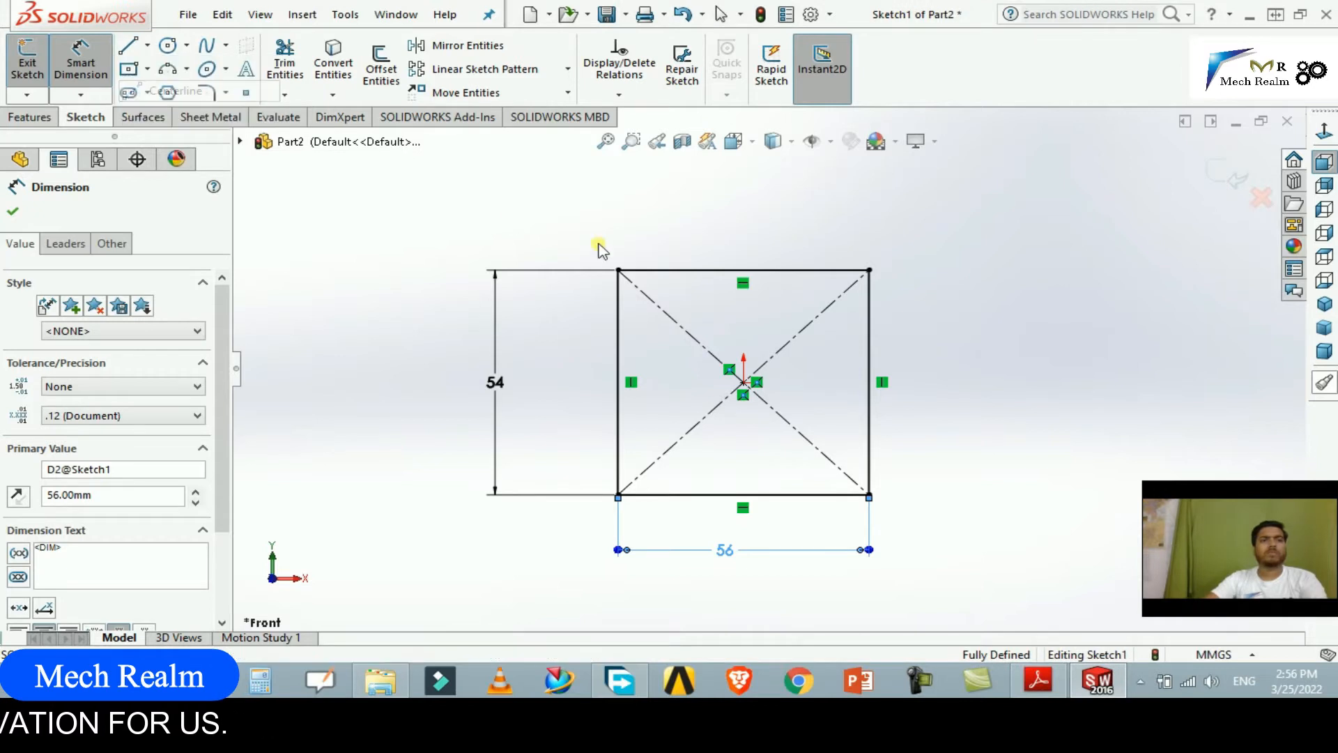
click(702, 232)
click(702, 293)
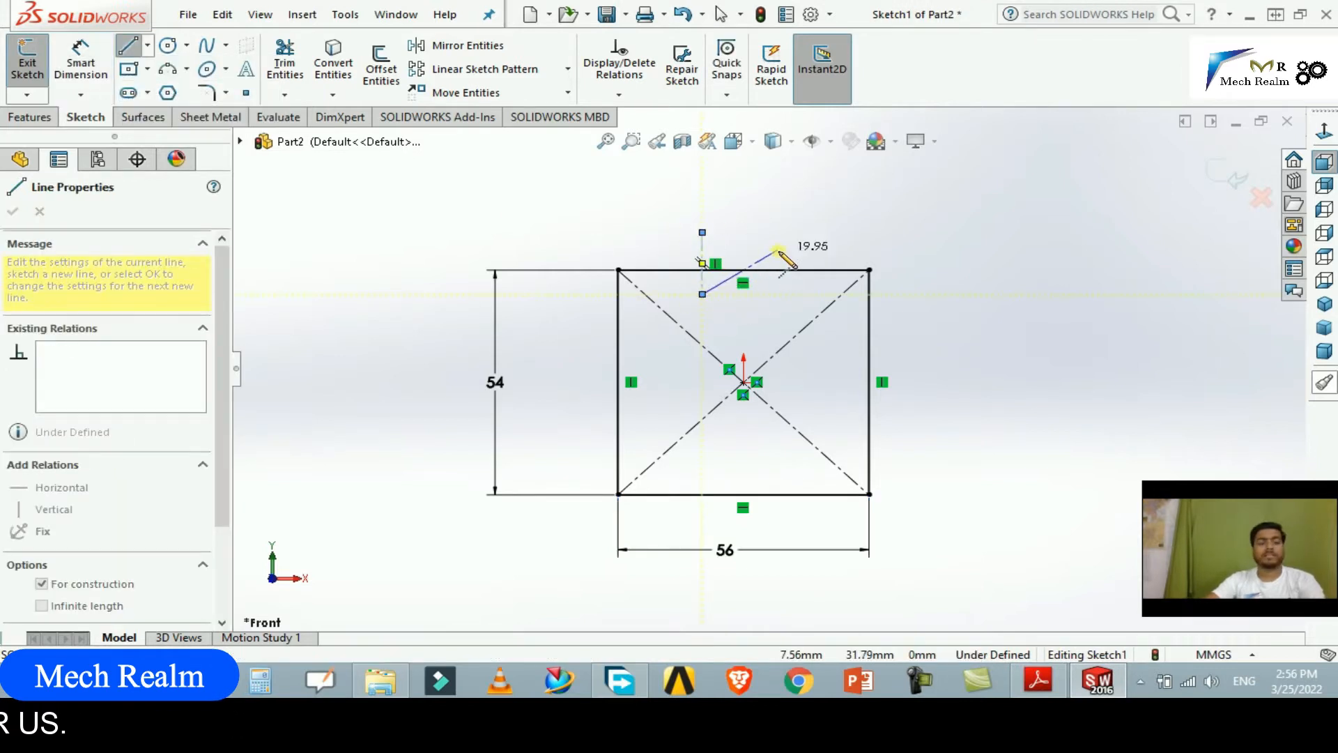
key(Escape)
click(159, 44)
click(147, 45)
click(170, 91)
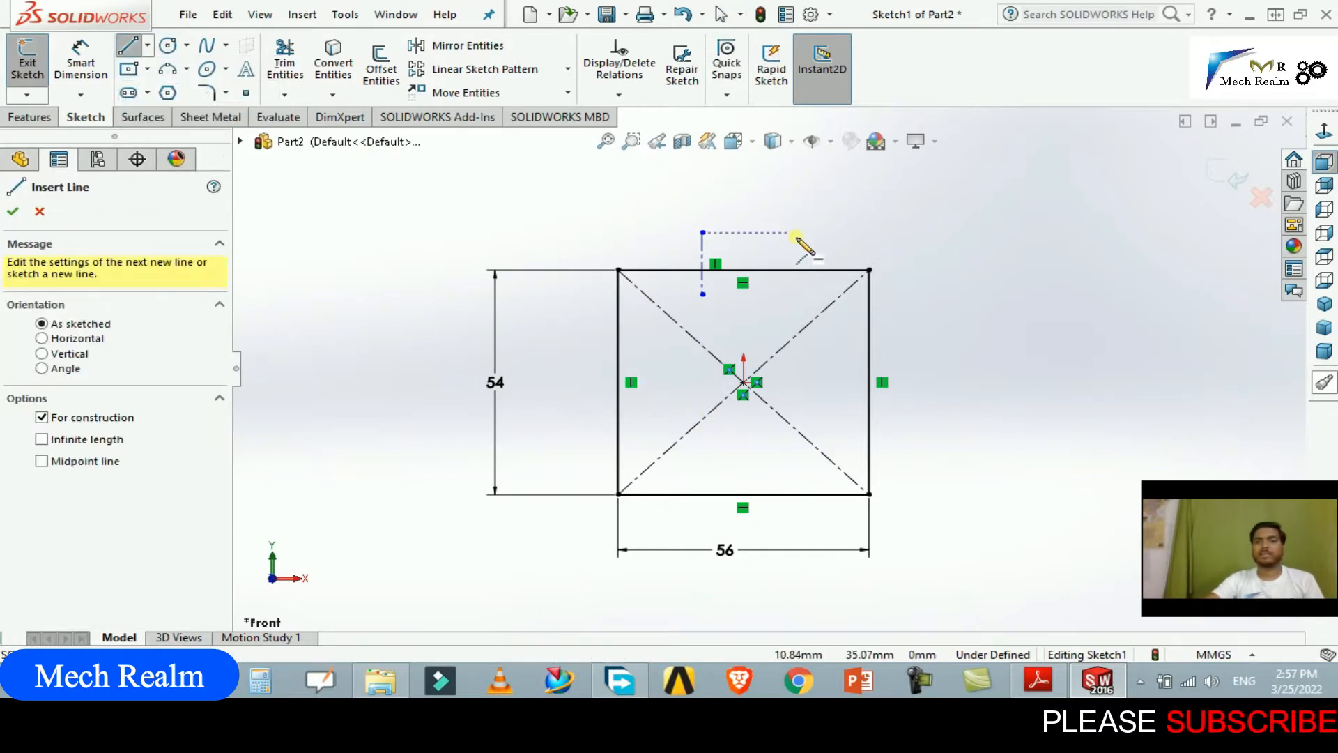
click(796, 232)
click(796, 293)
key(Escape)
Dimension the spacing between the two short vertical centerlines and set it to 40 mm
click(84, 59)
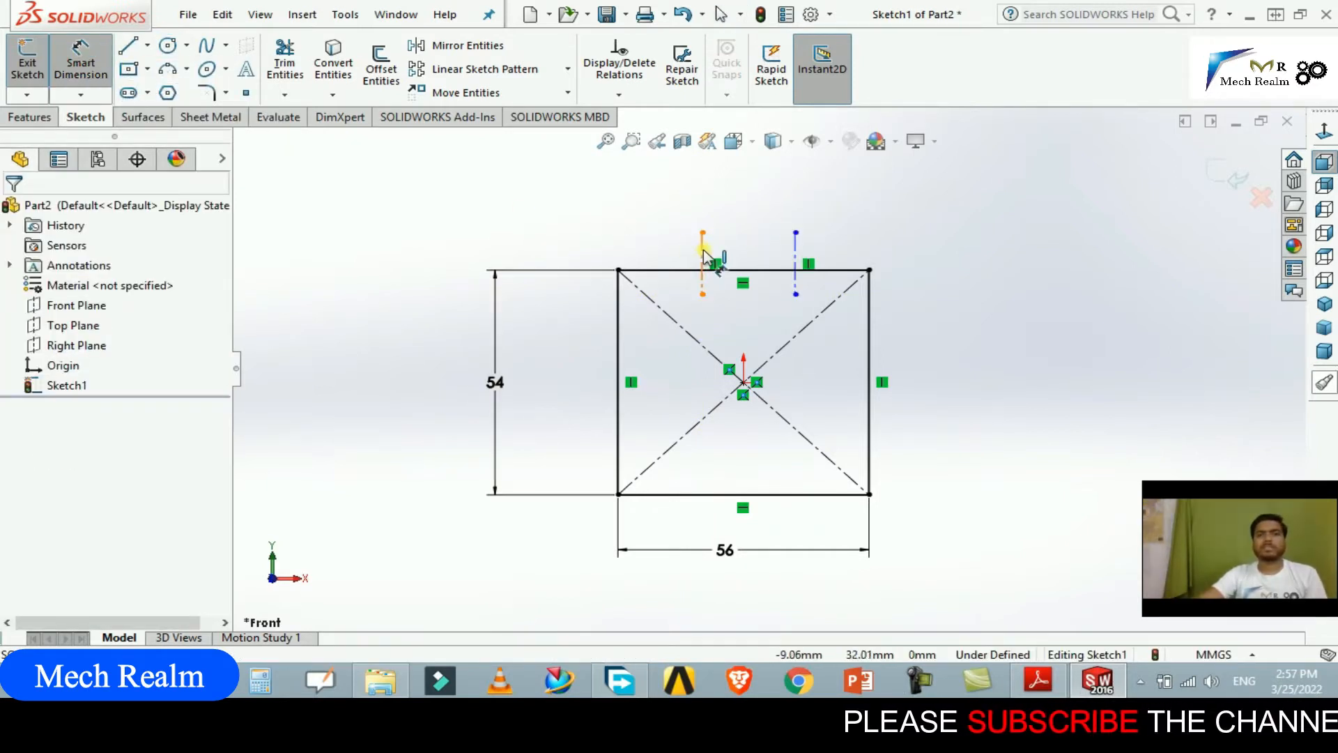
click(704, 252)
click(796, 259)
click(759, 210)
text(40)
key(Return)
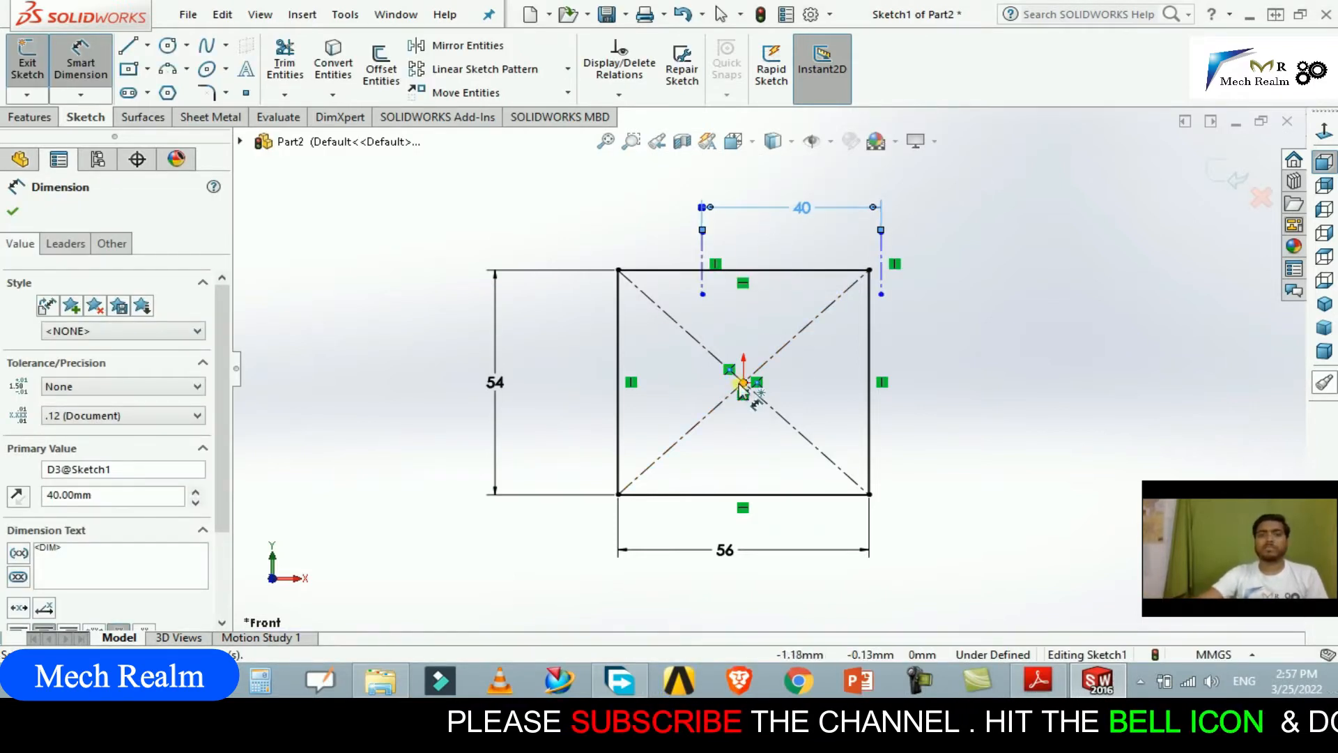
Dimension the left short centerline from the origin and set the distance to 20 mm
key(Escape)
click(702, 258)
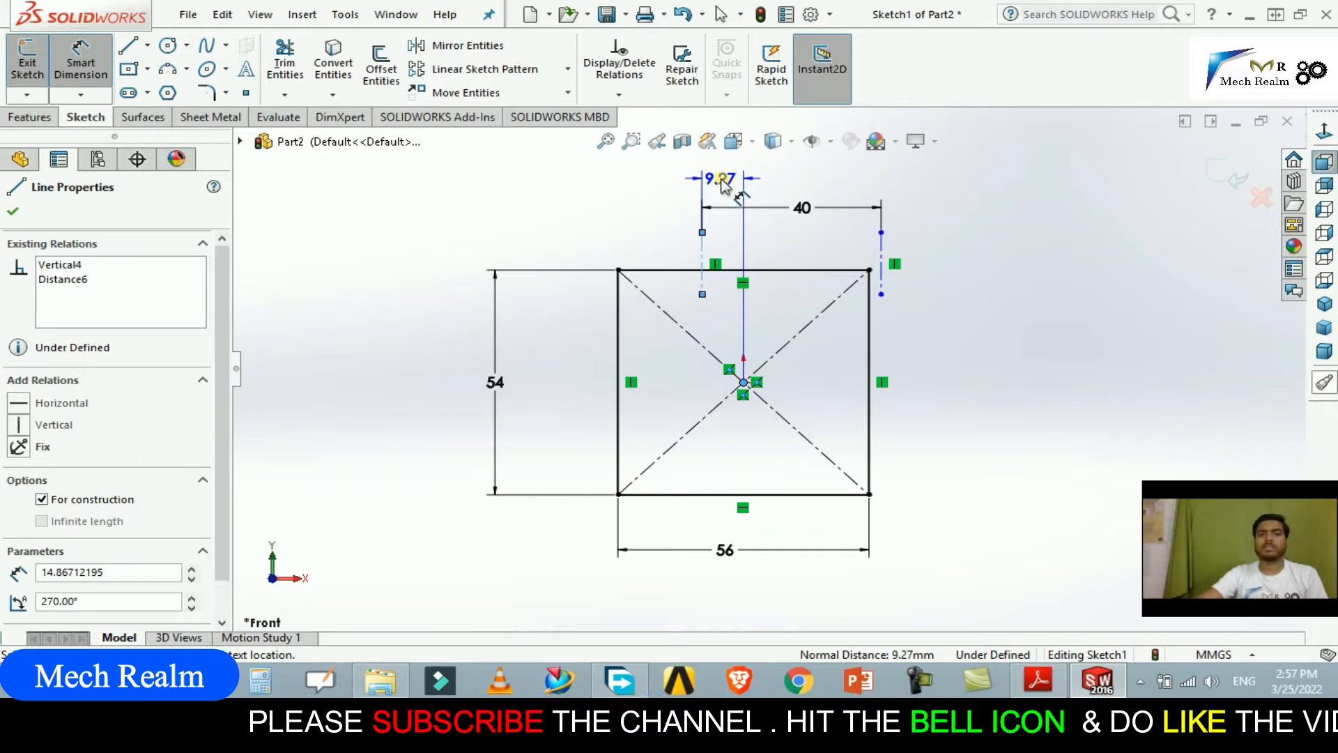
click(724, 180)
text(20)
key(Return)
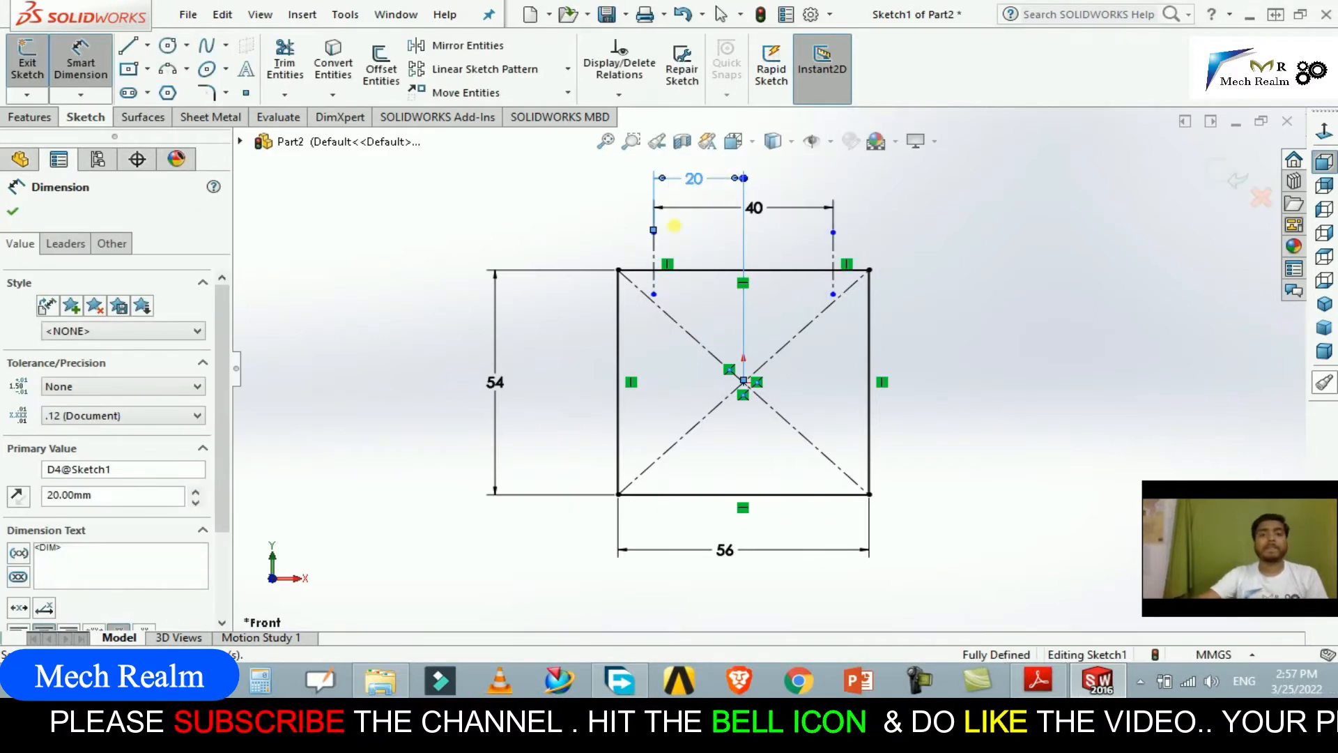
Trim away the part of the top edge between the two short centerlines
click(284, 62)
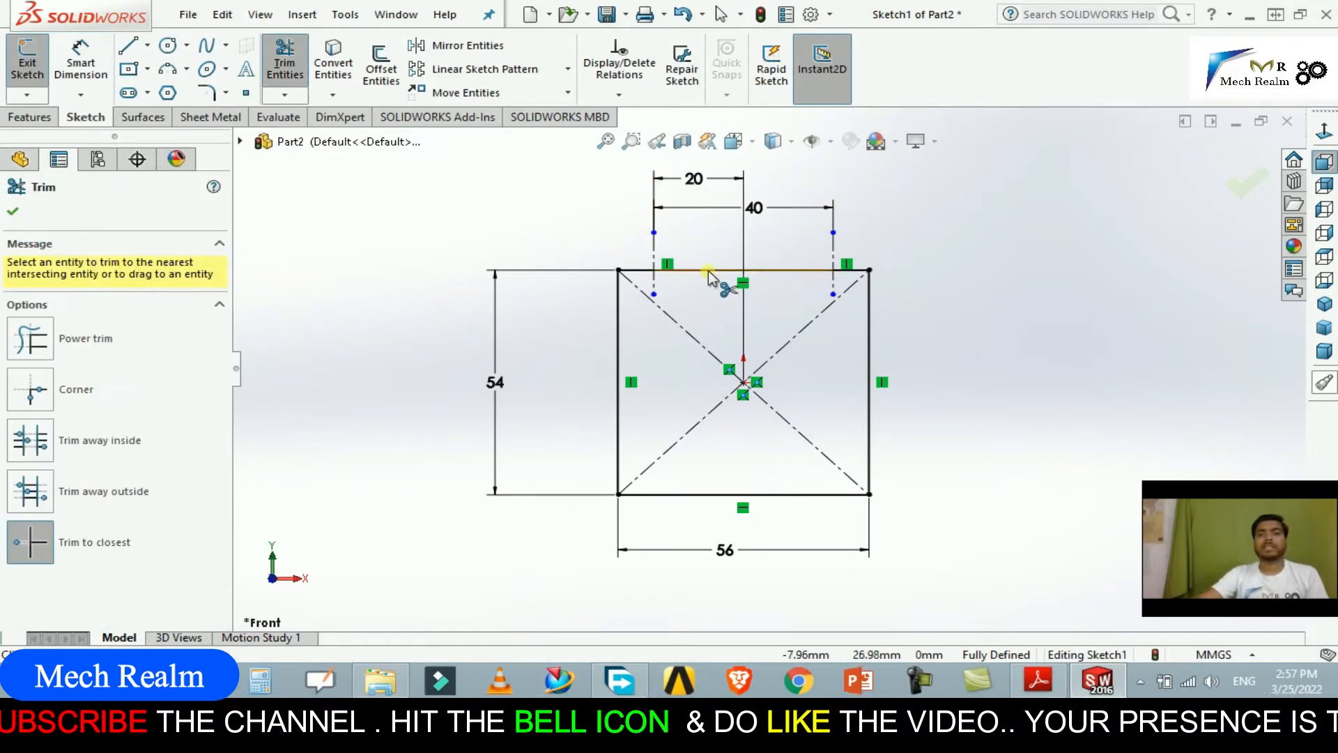
key(Escape)
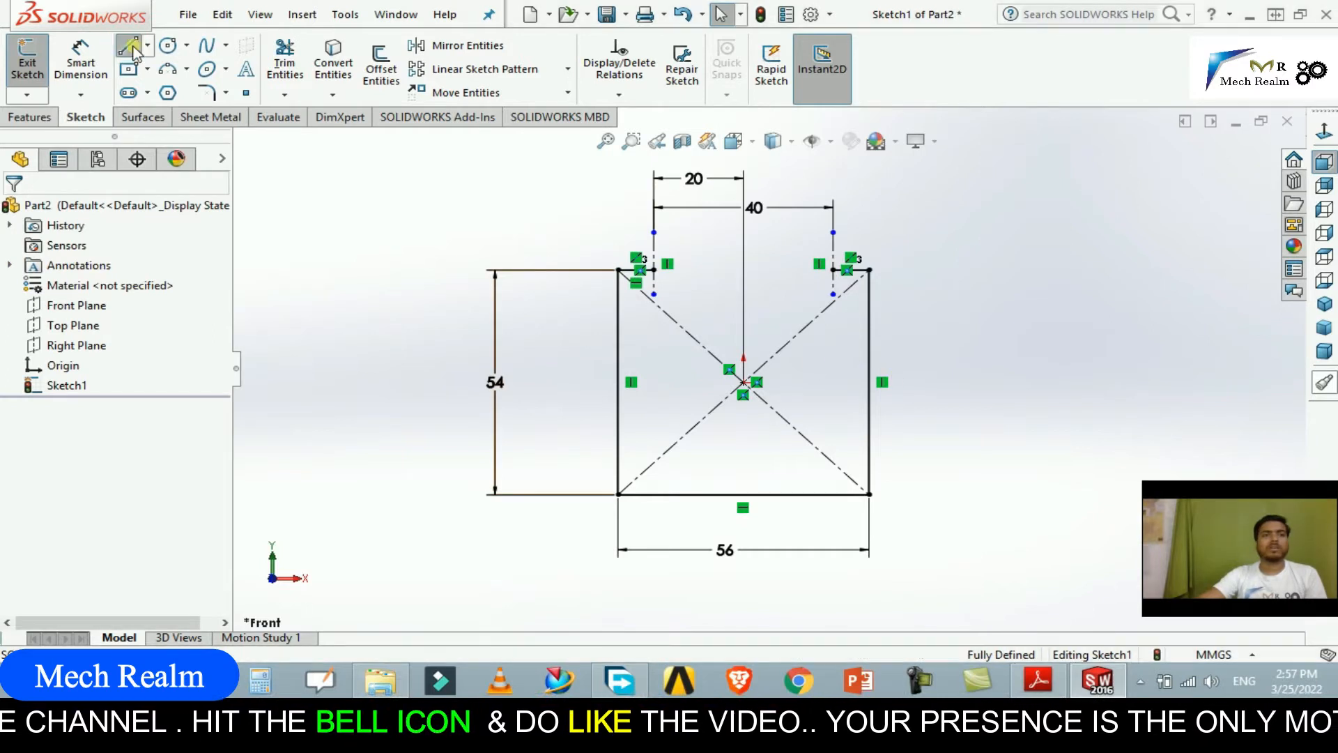
Draw two crossing diagonal lines running down into the rectangle from the inner ends of the remaining top edge segments
key(l)
click(653, 270)
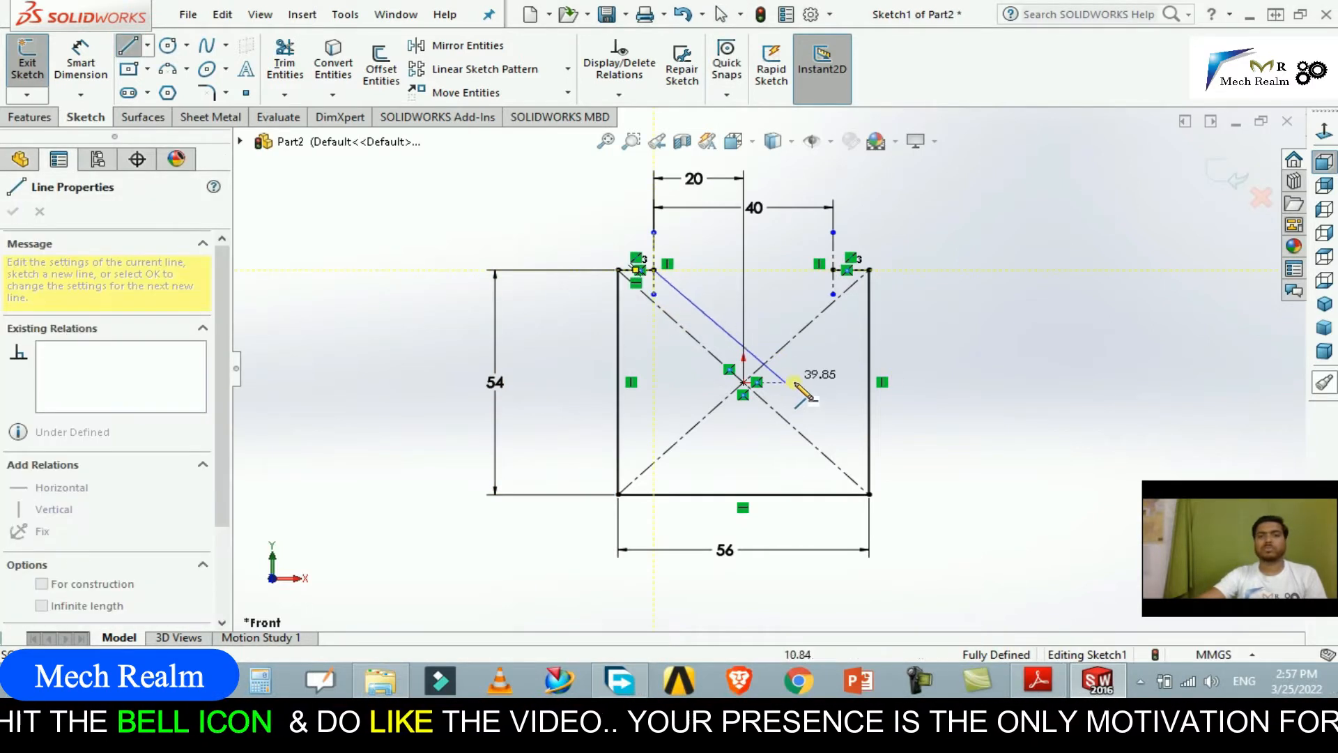
click(826, 399)
key(Escape)
click(147, 45)
click(147, 70)
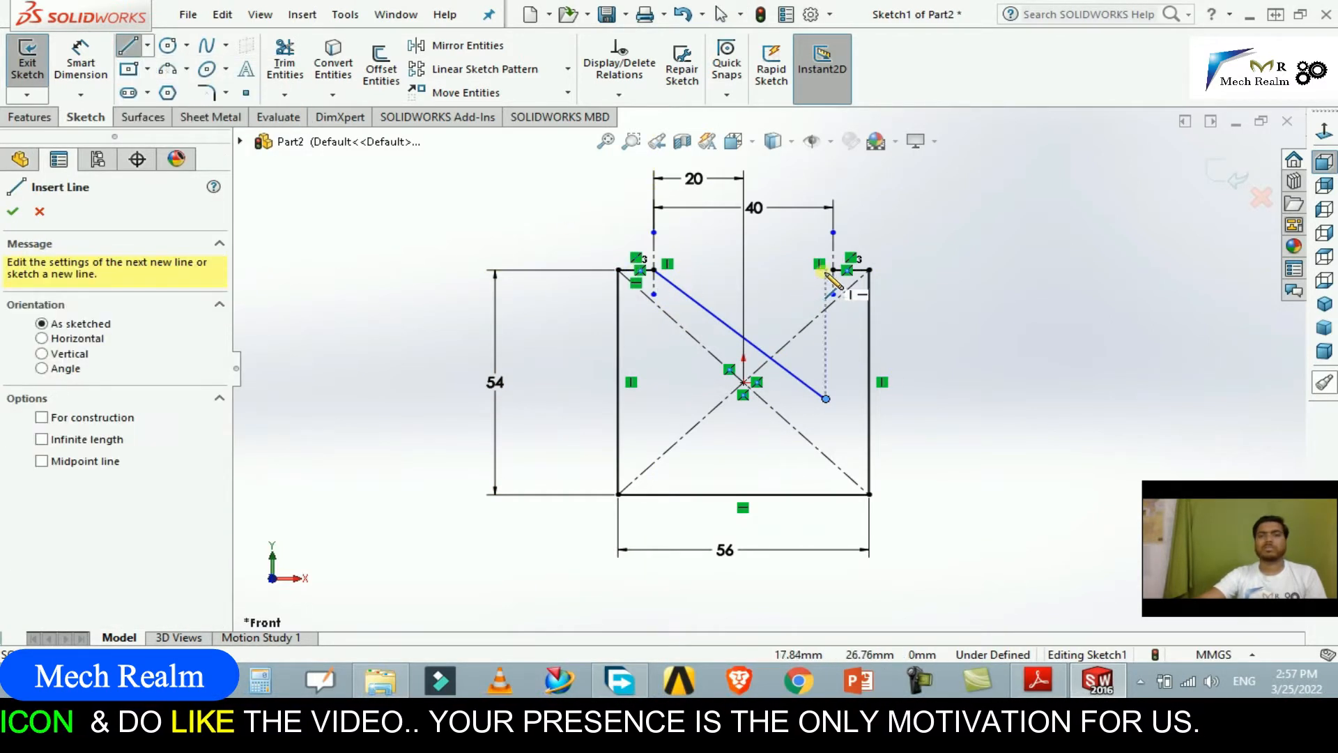
click(850, 270)
click(676, 389)
key(Escape)
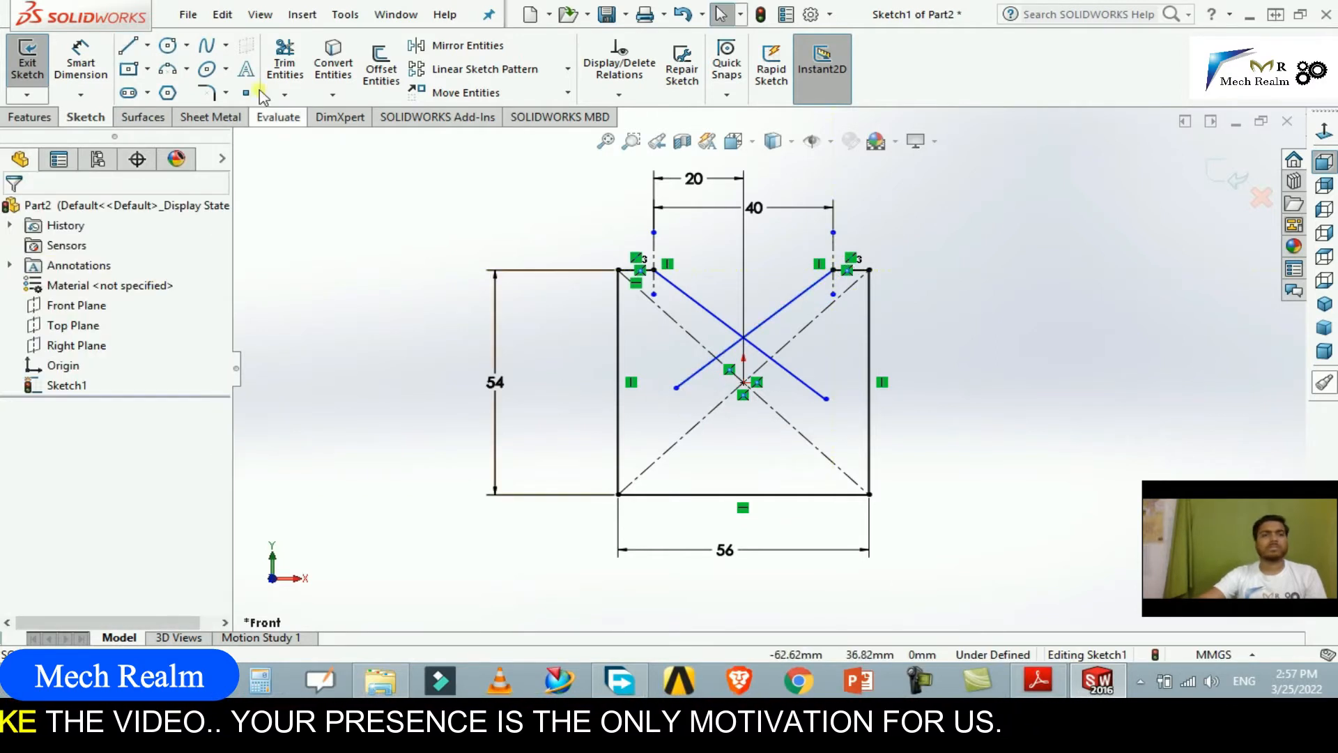
Dimension the angle between the two crossing diagonal lines and set it to 90 degrees
click(81, 63)
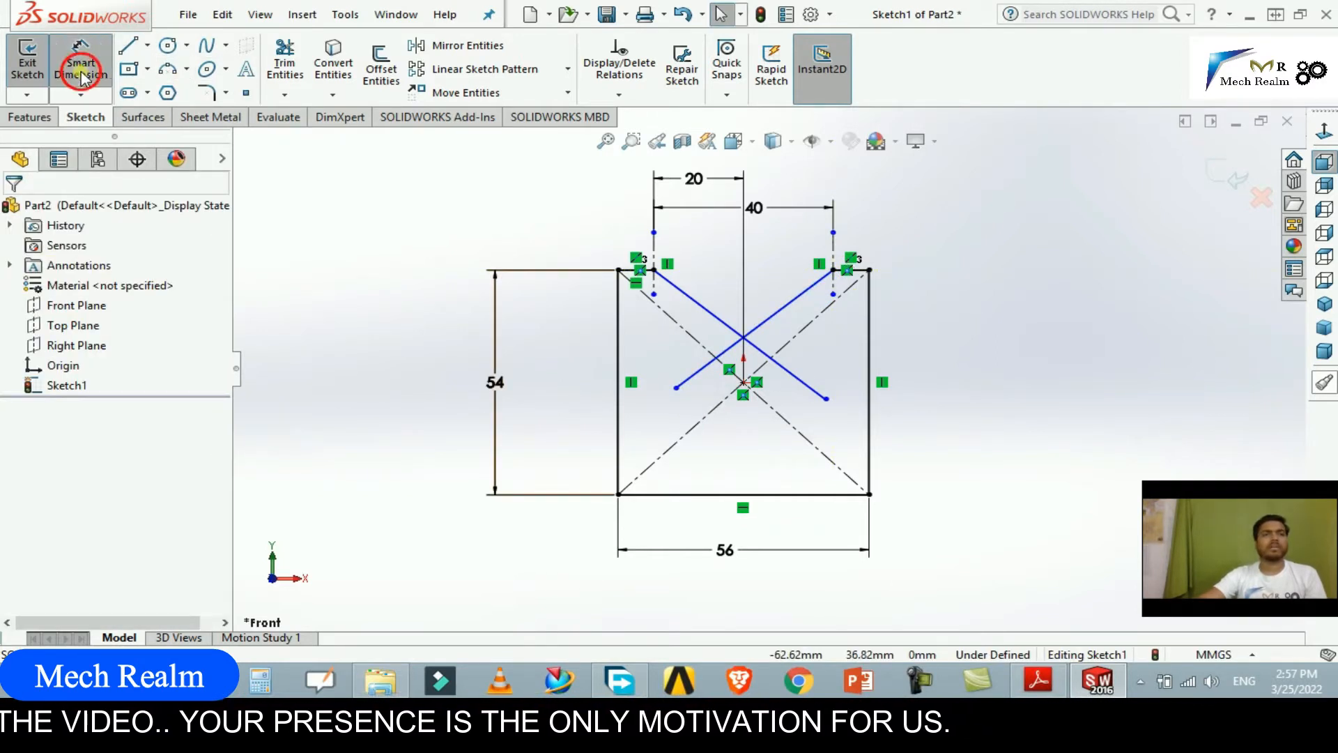
click(723, 323)
click(763, 322)
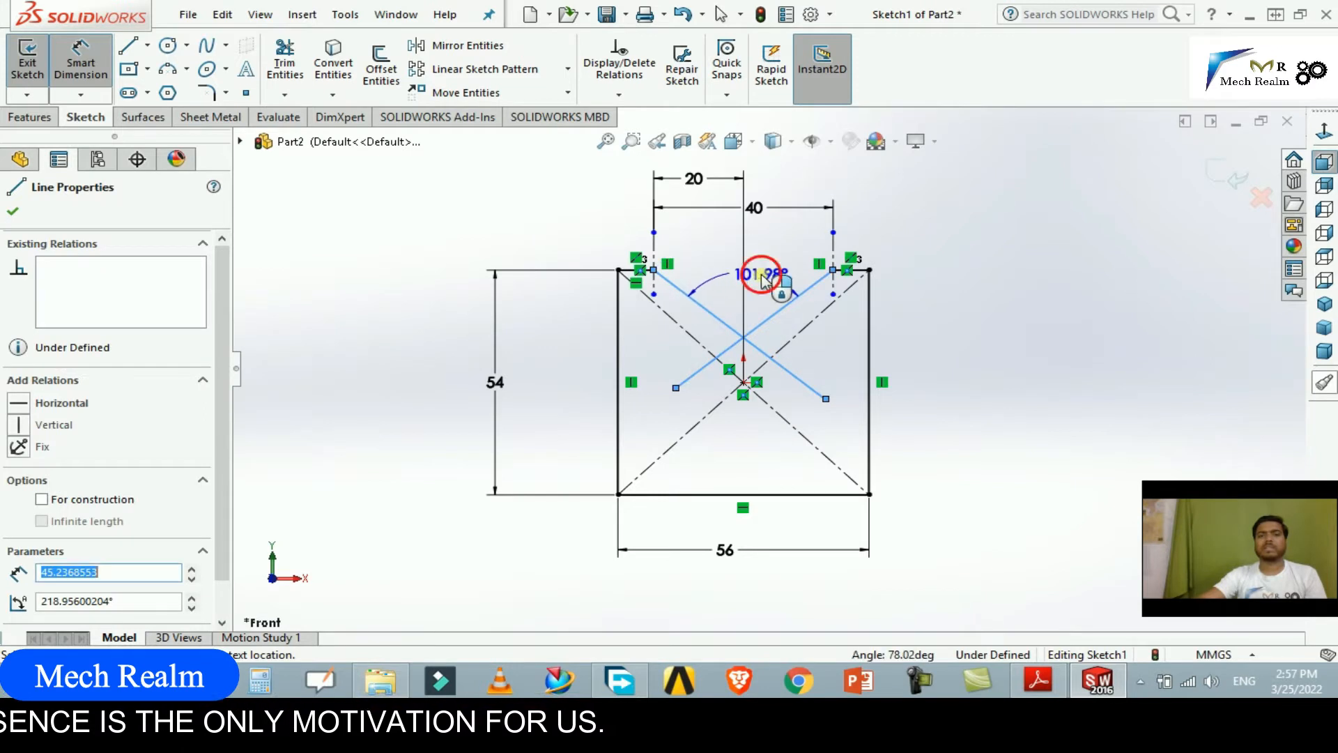
click(764, 279)
text(90)
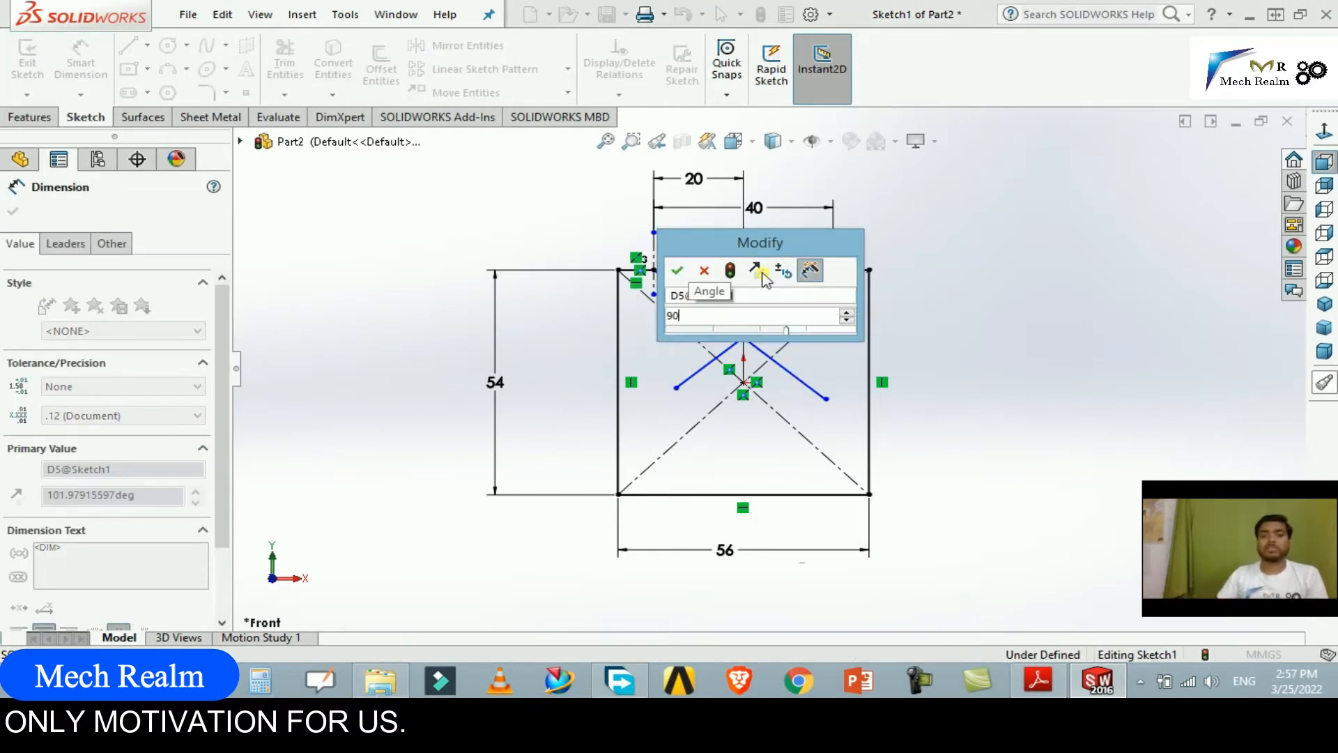
key(Return)
key(Escape)
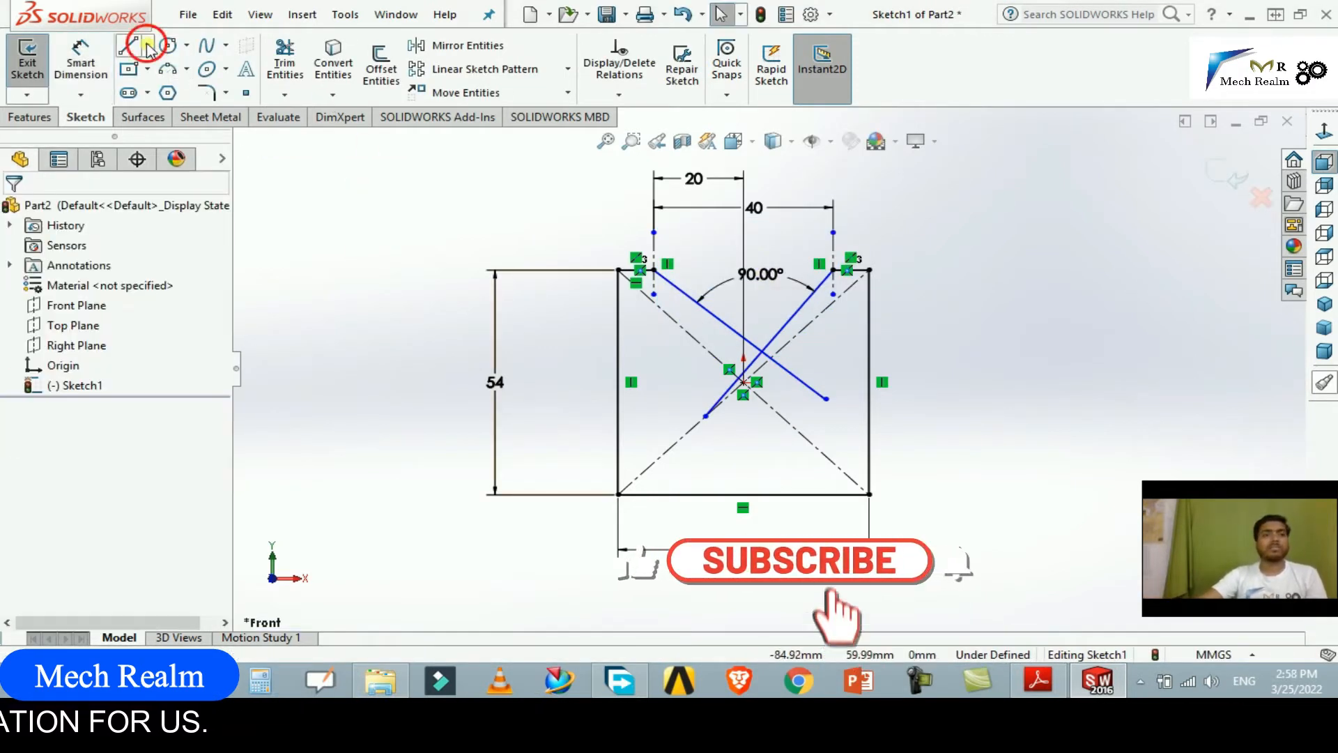
Draw a vertical centerline about 51 mm long upward from the origin, past the rectangle's top edge
click(147, 45)
click(157, 89)
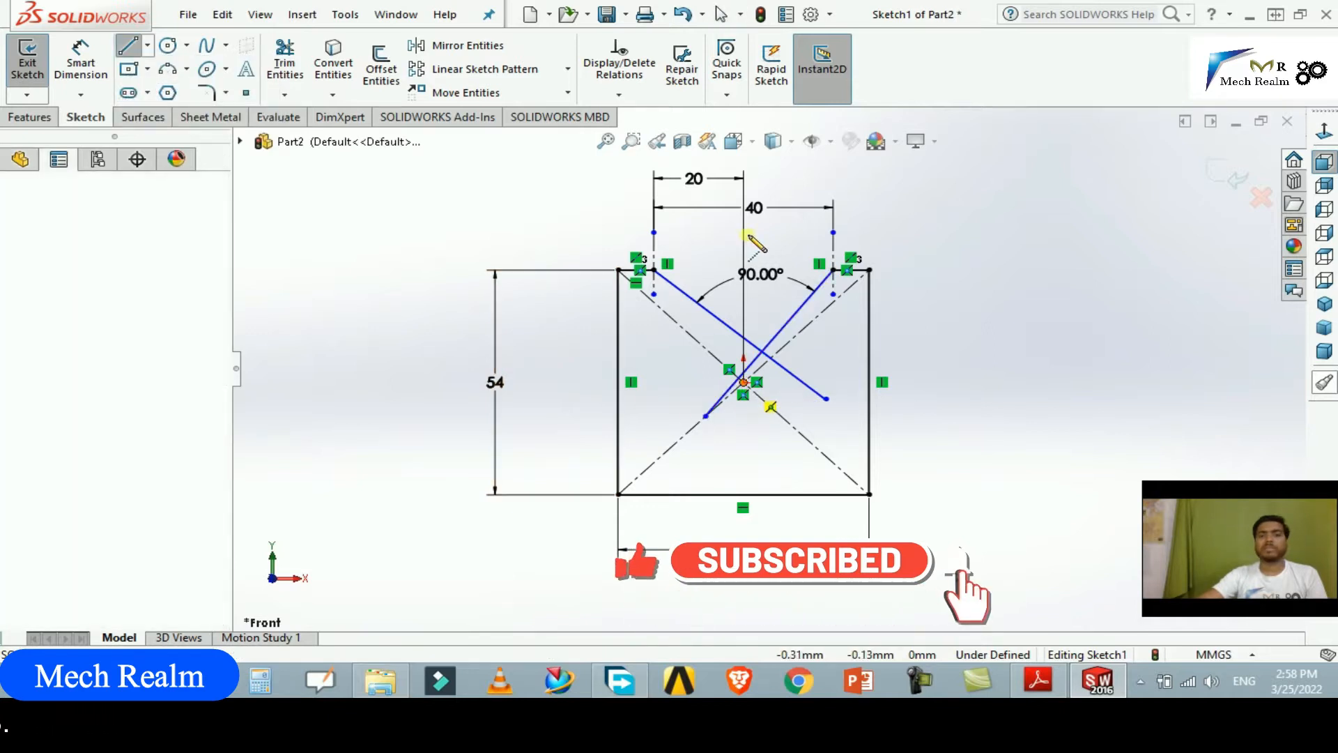
click(743, 382)
click(744, 171)
key(Escape)
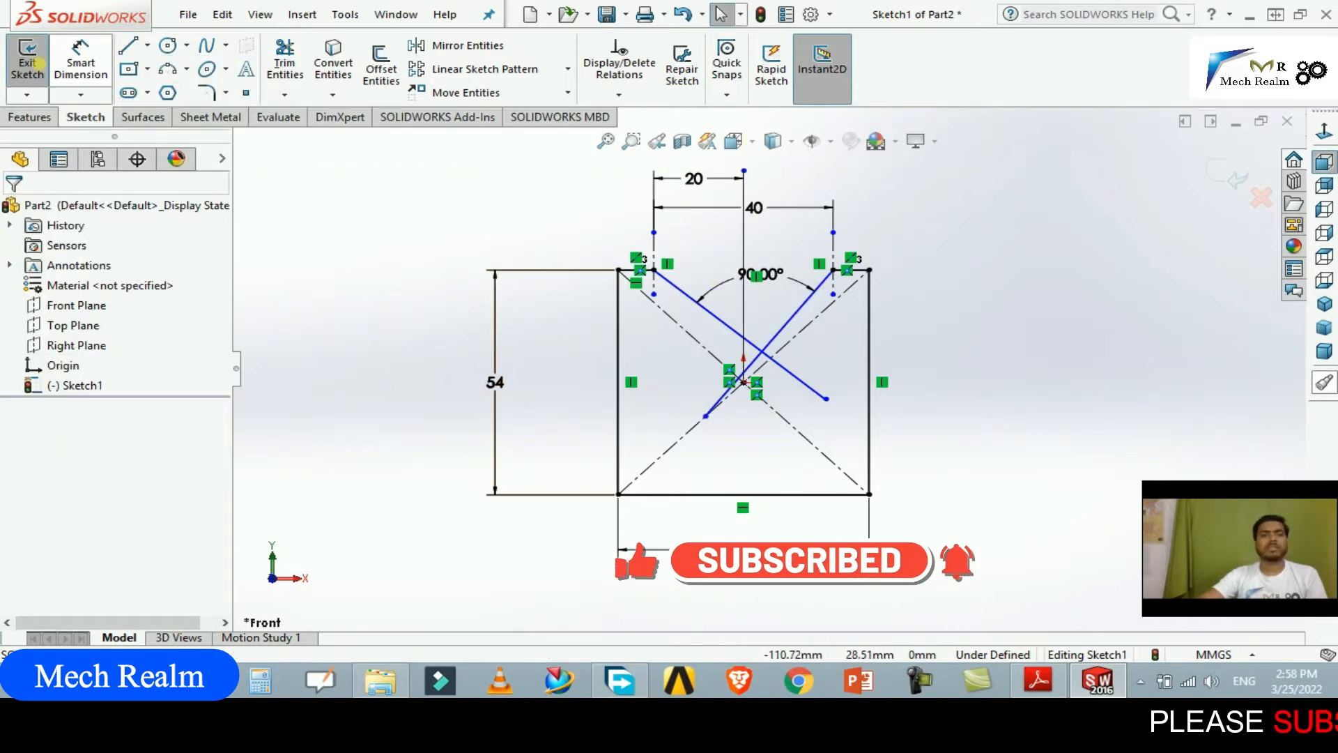
Dimension the angle between the vertical centerline from the origin and the left diagonal, and set it to 45 degrees
click(81, 61)
click(744, 320)
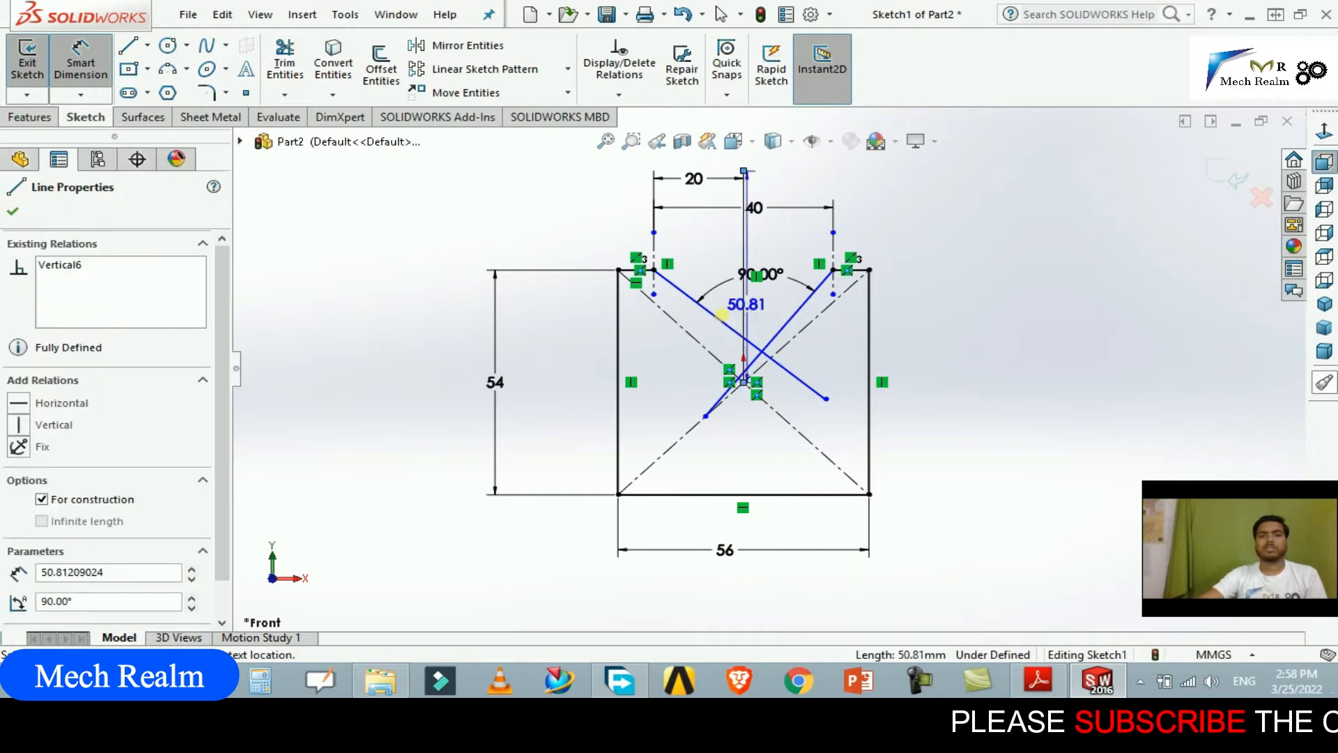
click(719, 320)
click(690, 248)
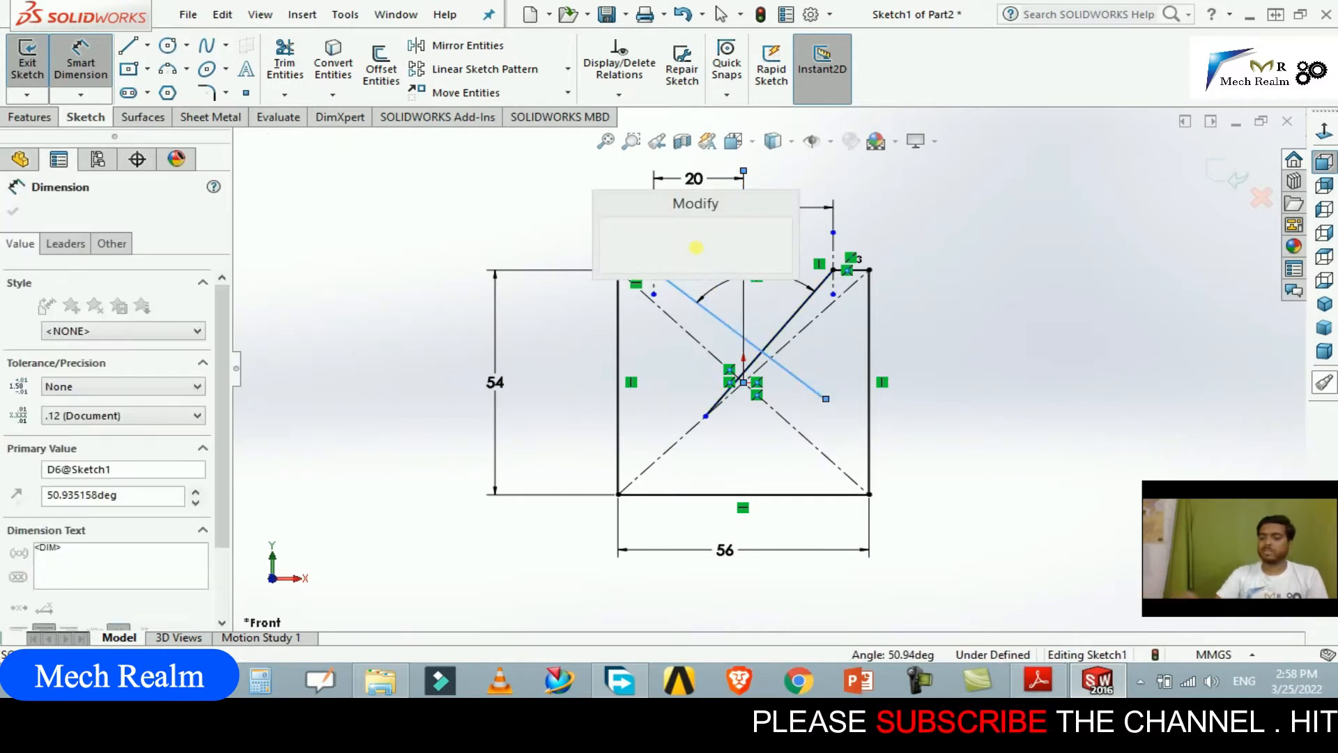
text(45)
key(Return)
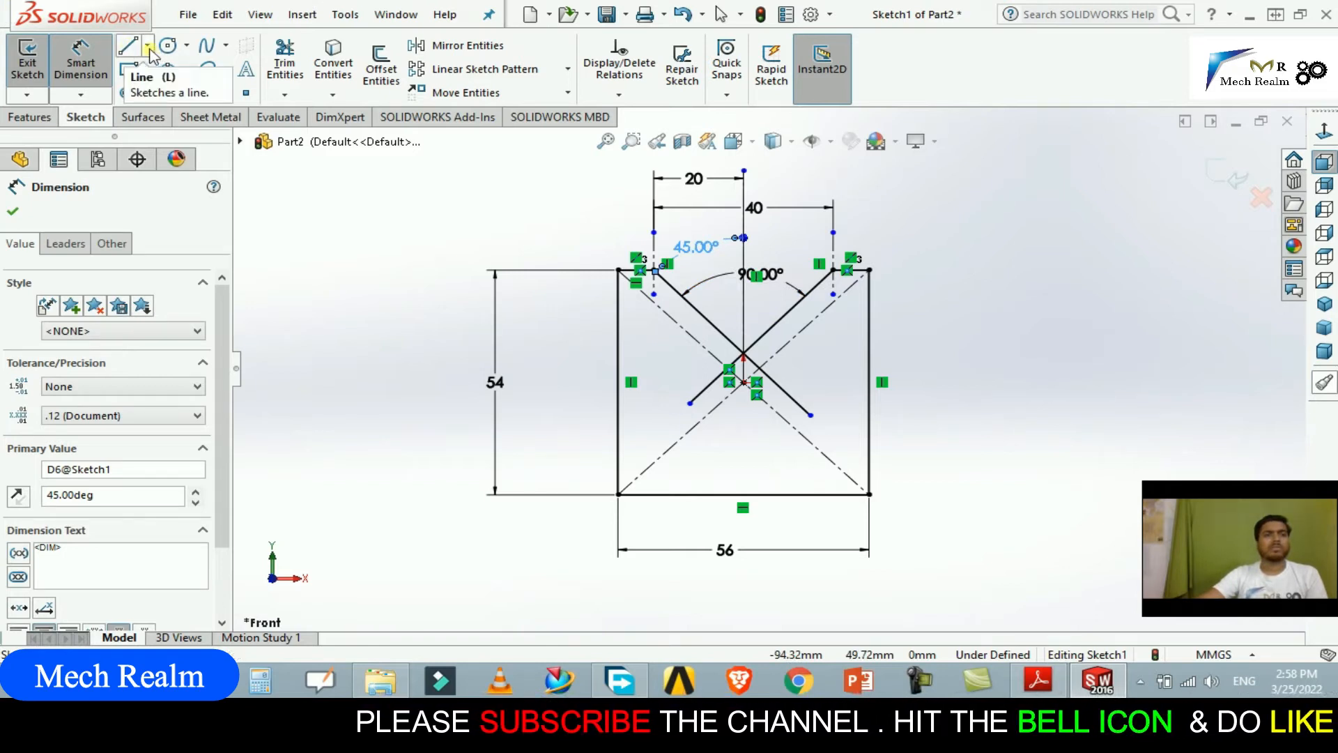
Draw a line about 26 mm long just below the diagonals' crossing point and make it horizontal
click(127, 46)
scroll(730, 370, down, 3)
click(671, 351)
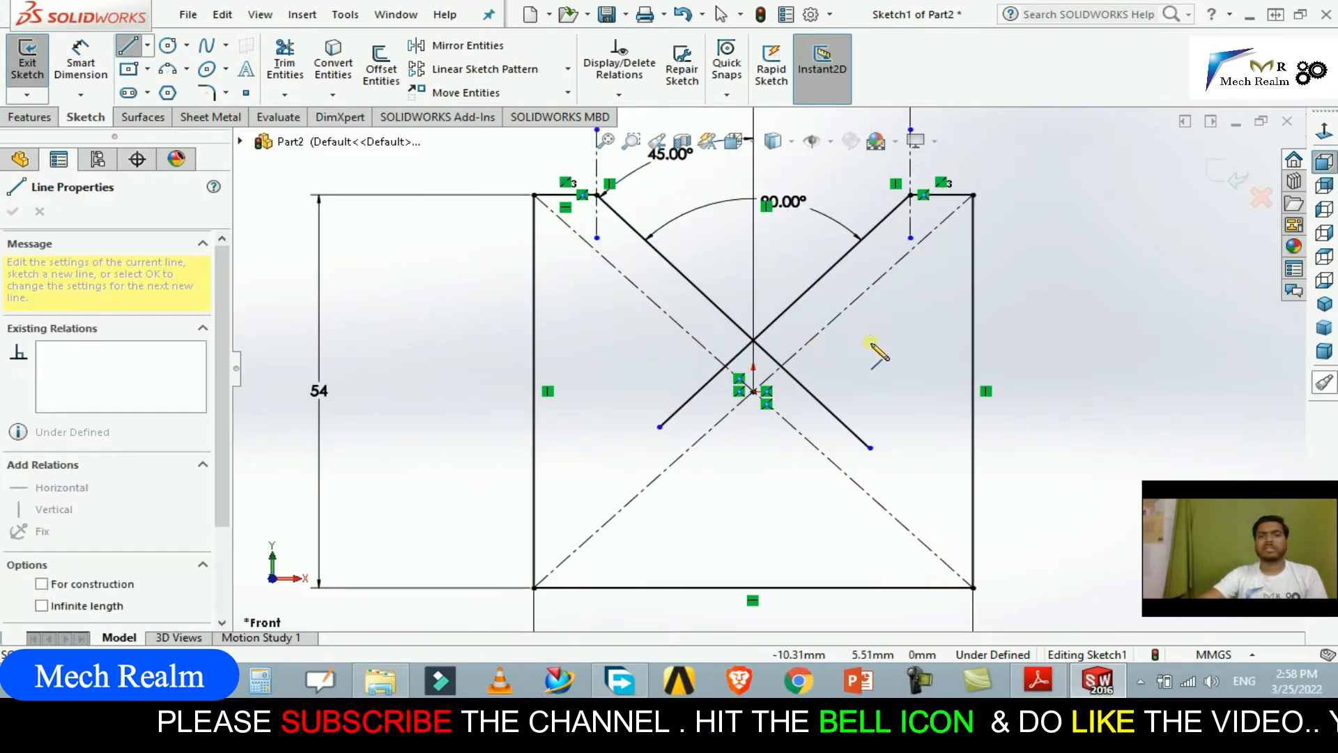
click(880, 341)
key(Escape)
click(850, 347)
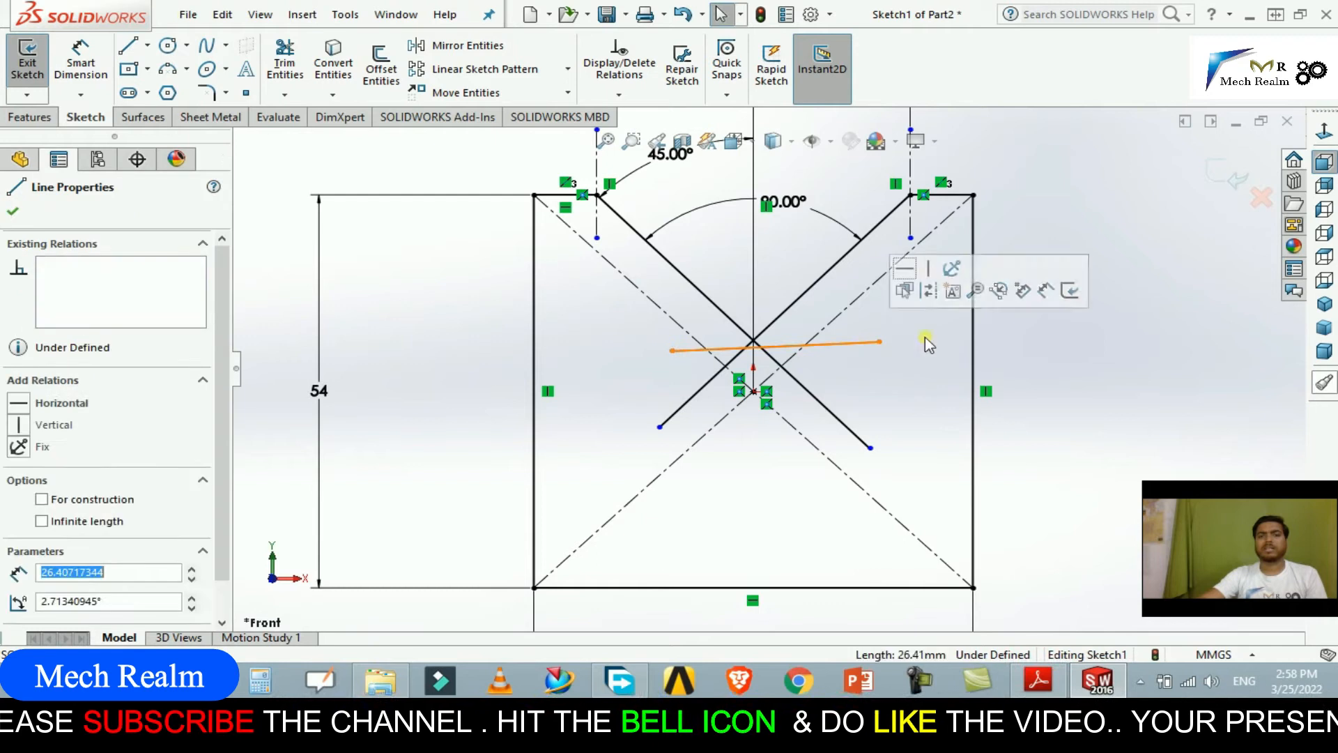
click(905, 279)
click(282, 258)
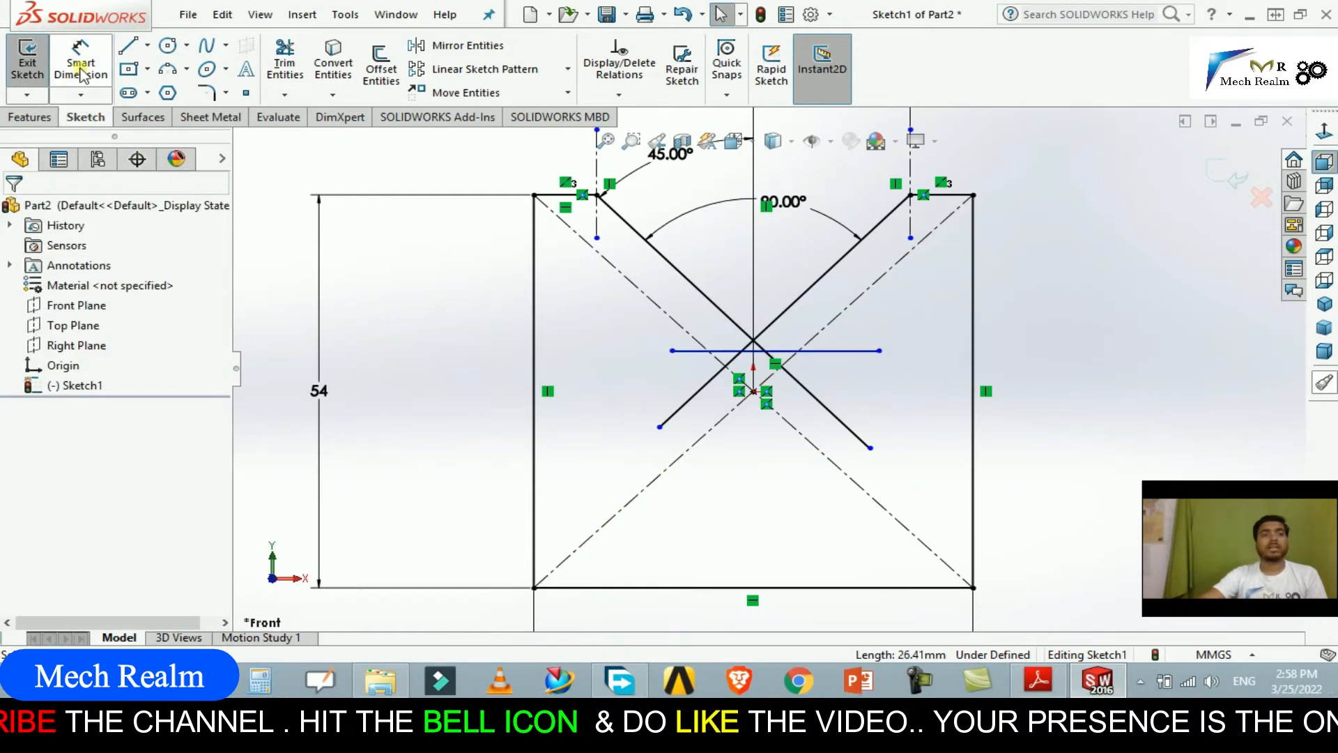
Dimension the short horizontal line's height above the rectangle's bottom edge and set it to 32 mm
click(80, 63)
click(808, 351)
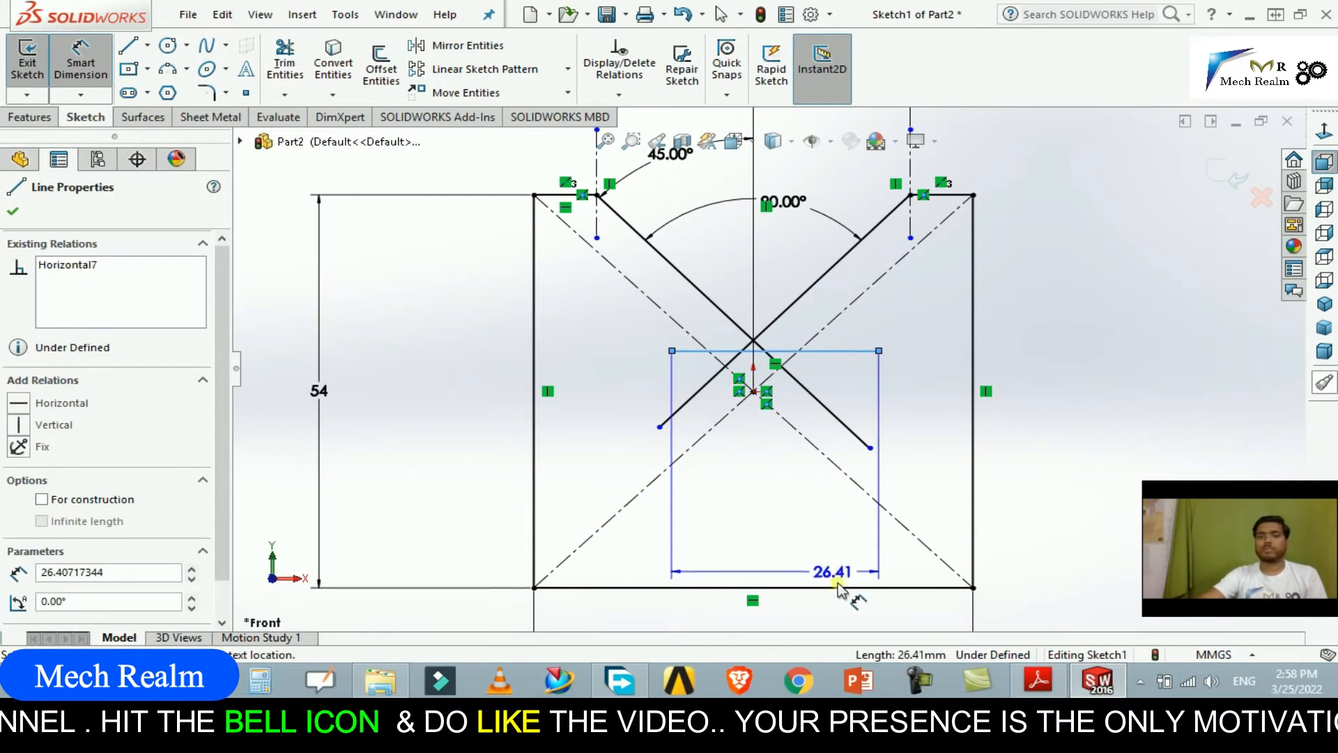
click(850, 587)
click(463, 485)
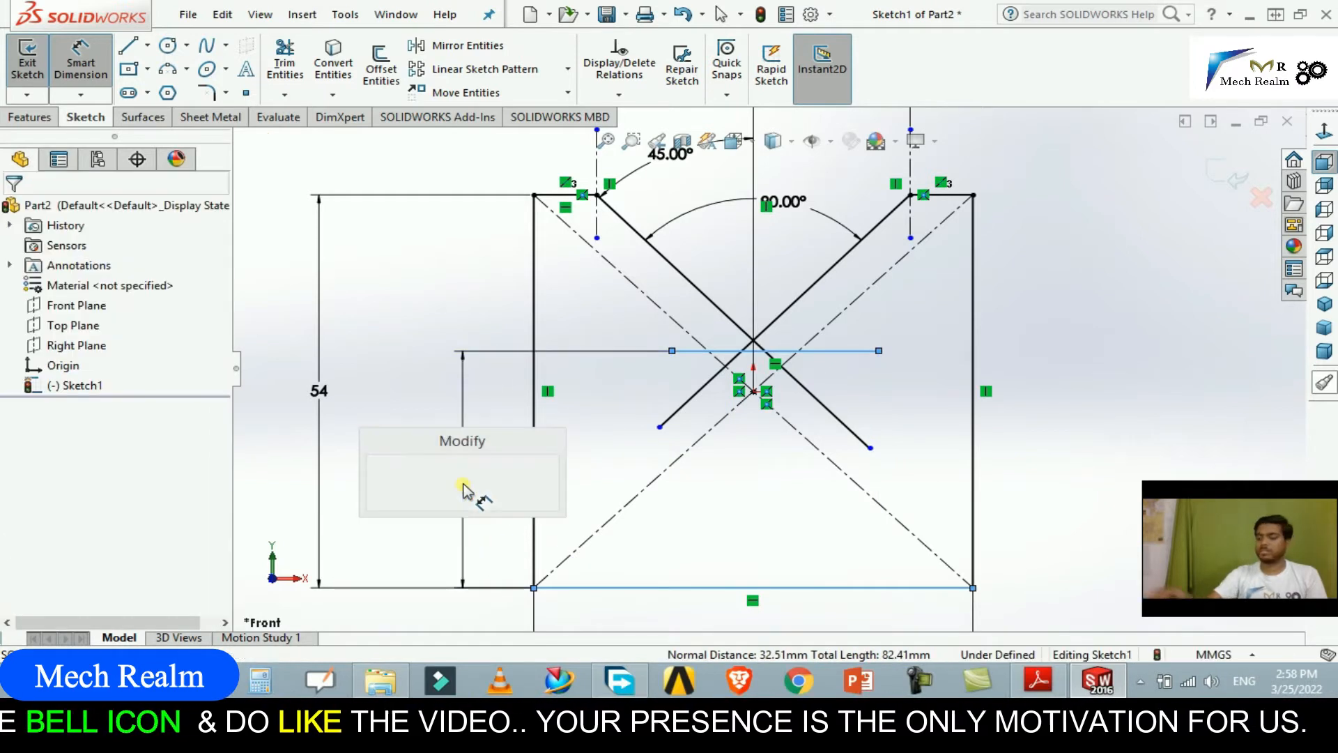
text(32)
key(Return)
key(Escape)
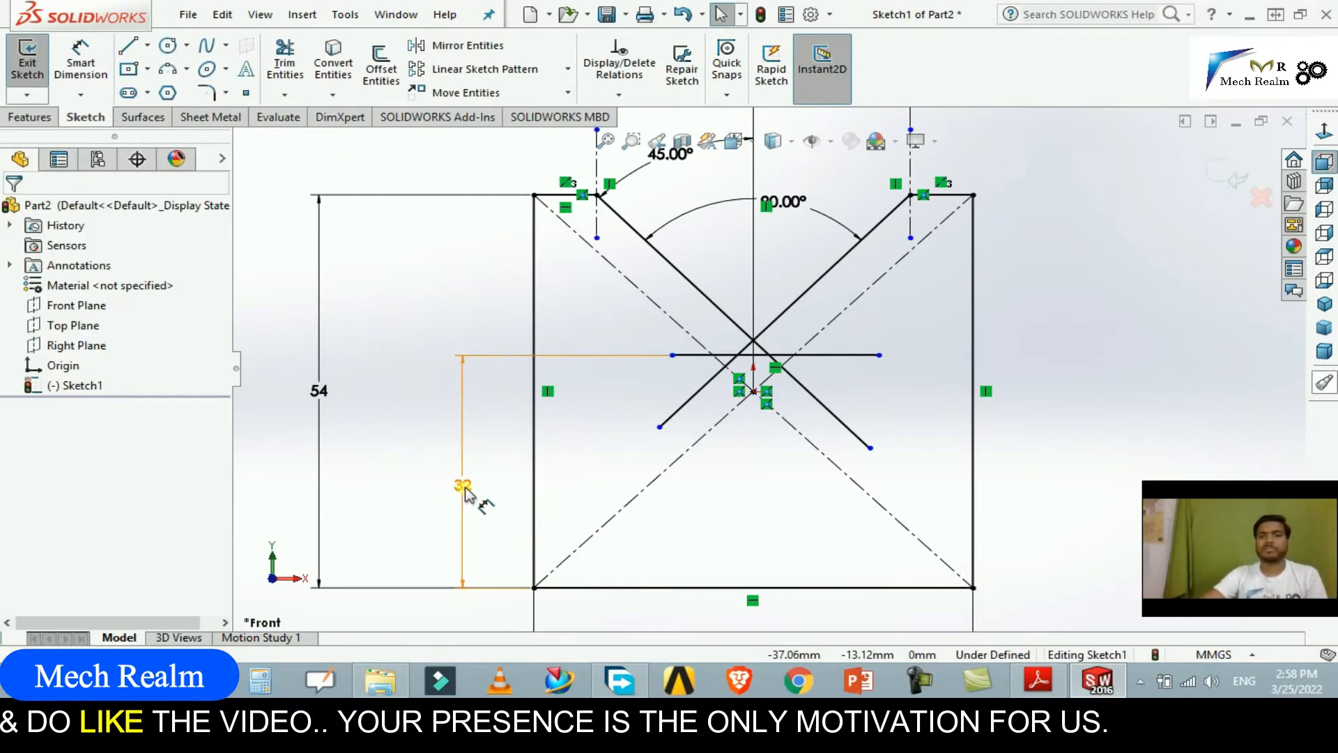
Trim both diagonals below their crossing point so they form a clean V
scroll(951, 382, down, 2)
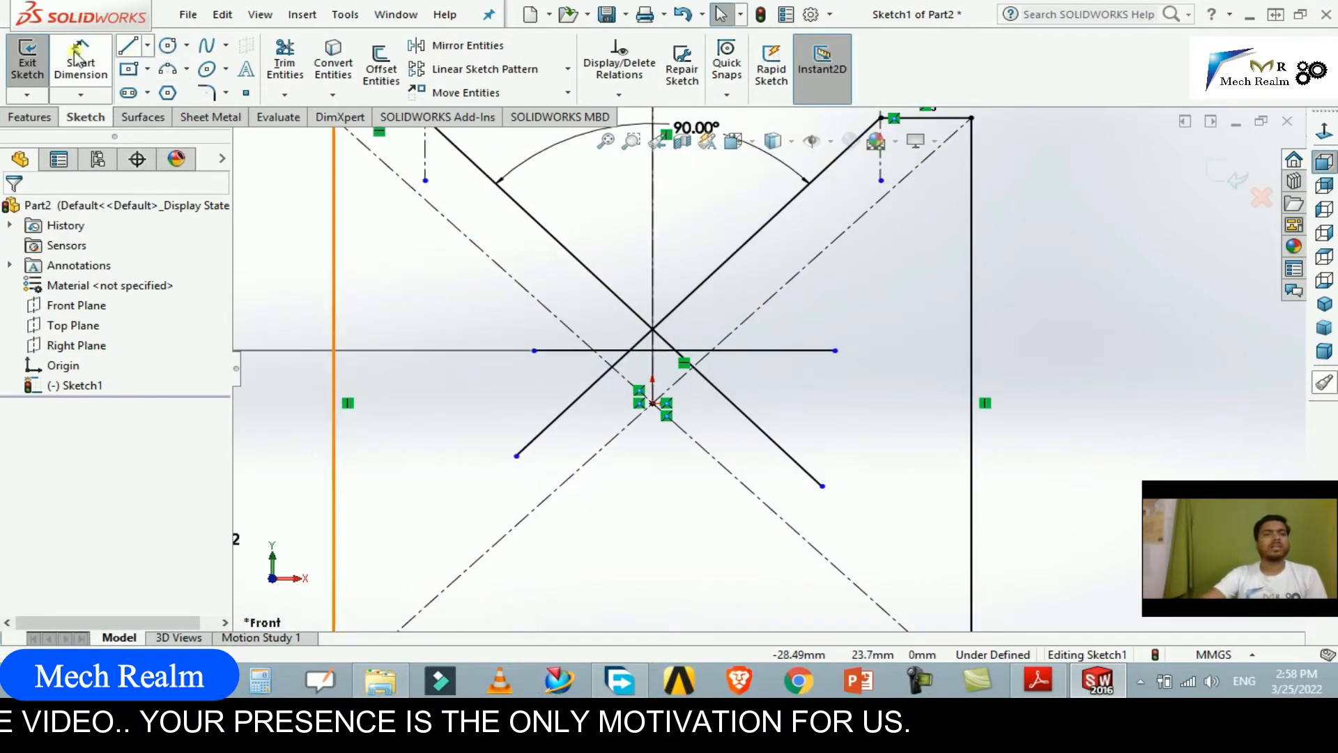
click(282, 68)
click(618, 360)
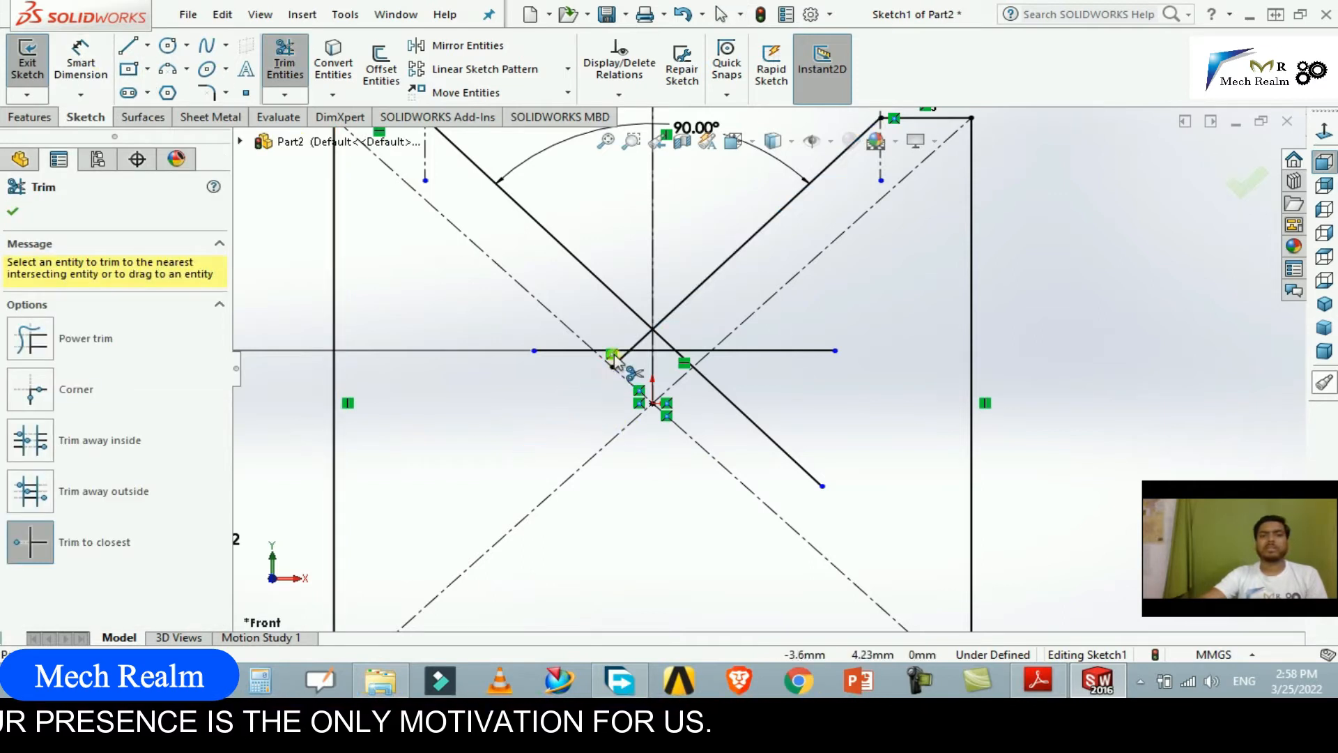
click(626, 357)
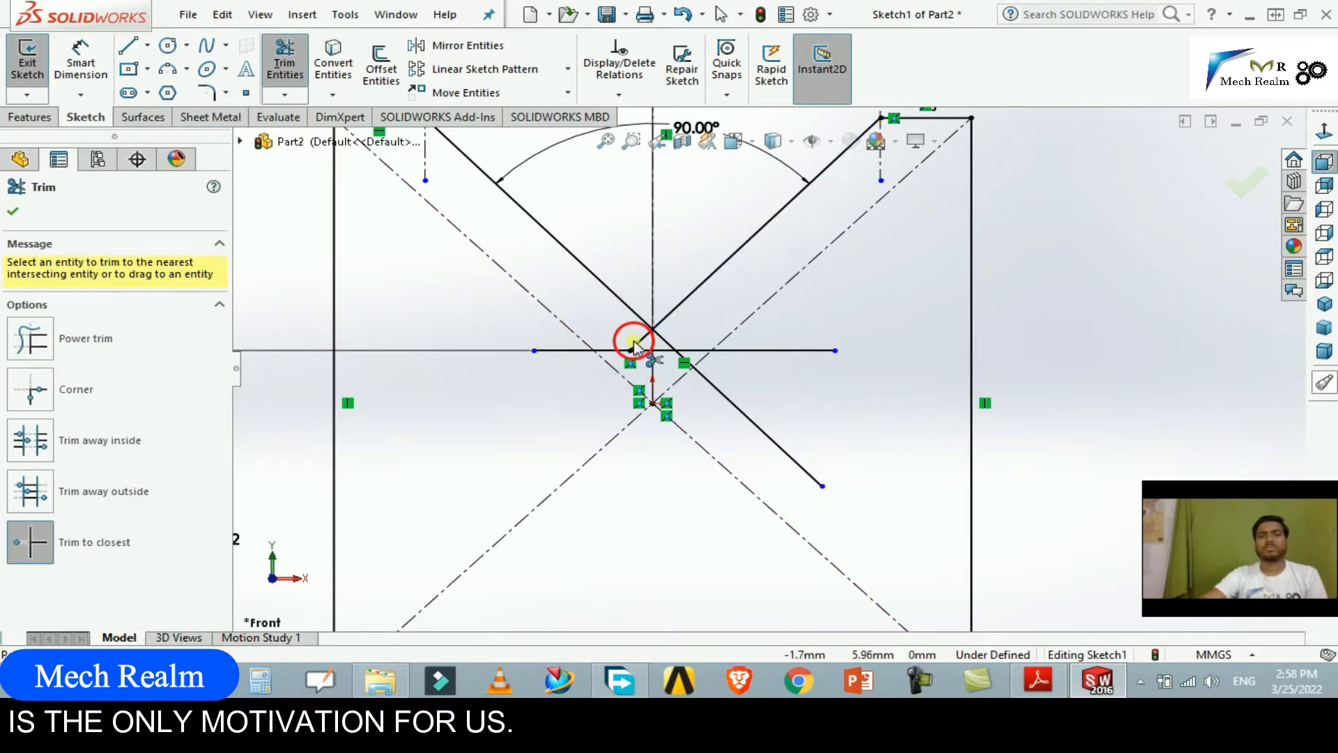
click(720, 399)
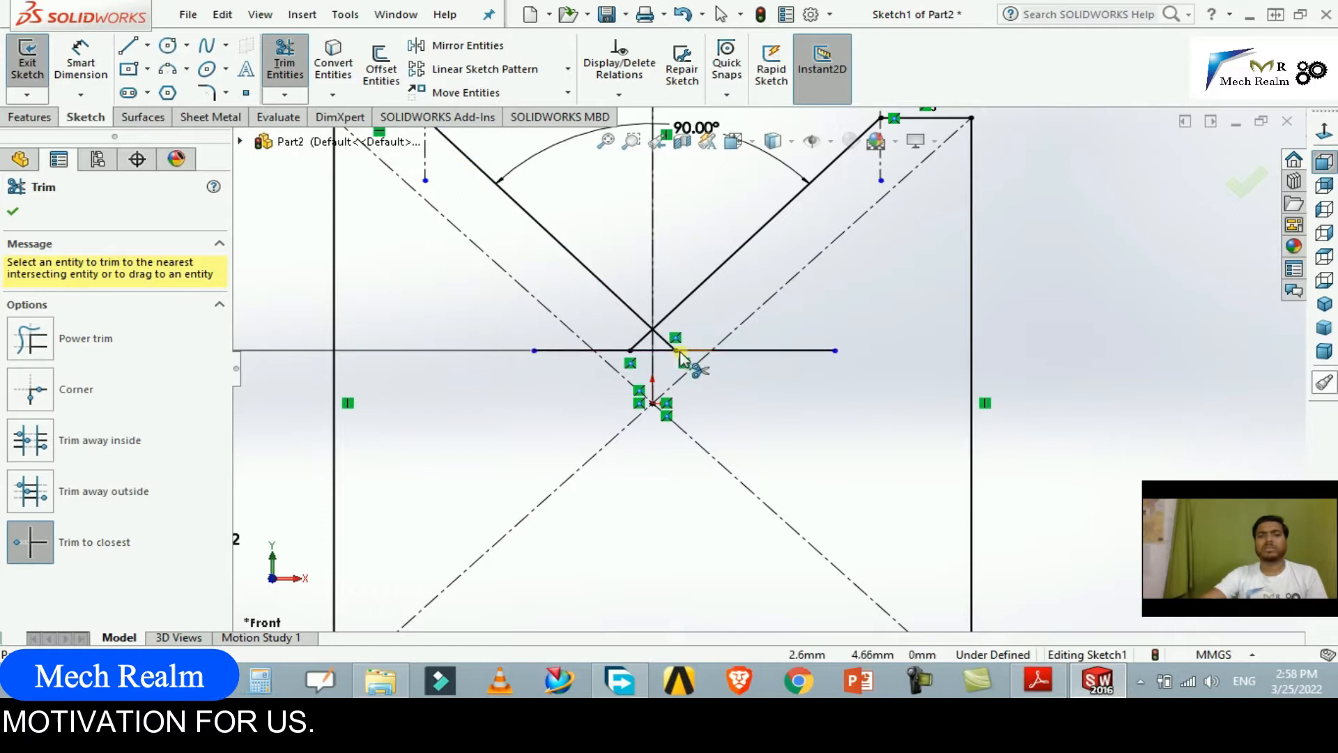
click(672, 347)
click(648, 336)
key(Escape)
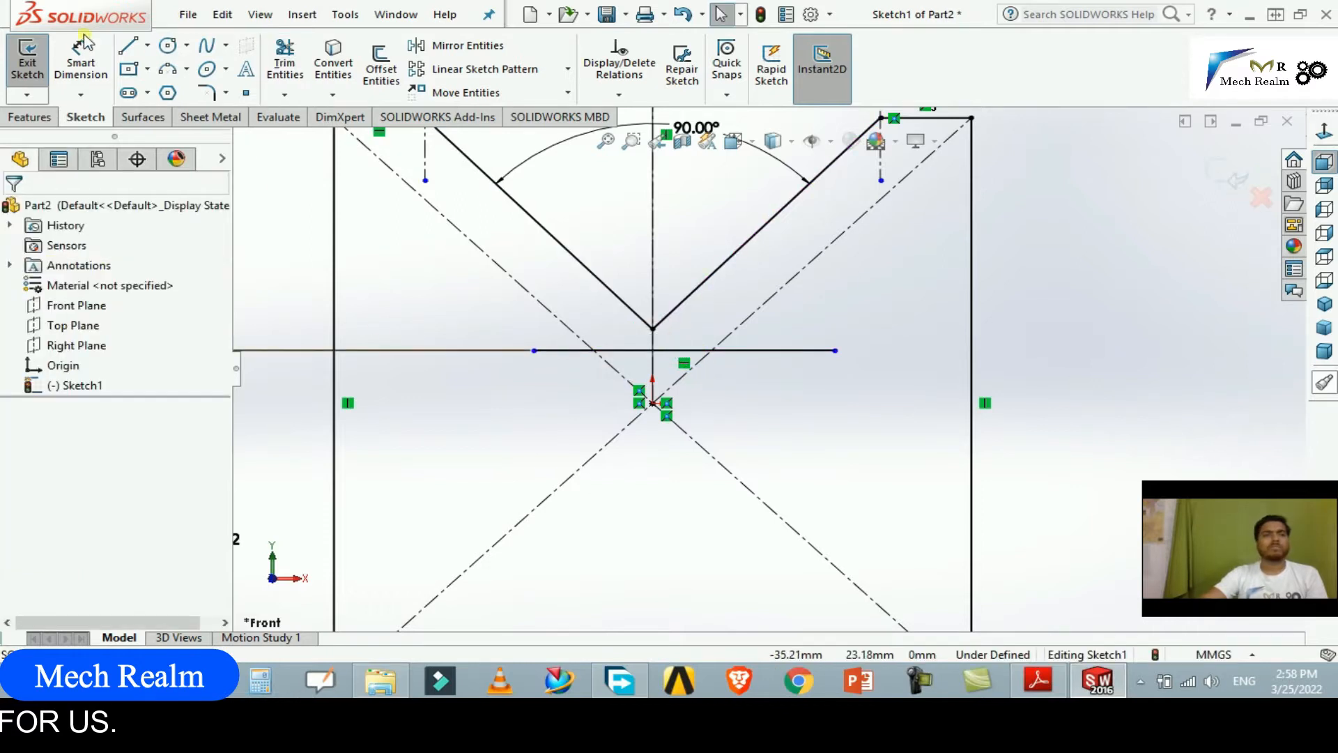
Draw a vertical line about 15 mm long, left of the centerline, crossing the left diagonal and the short horizontal line
click(126, 49)
click(573, 224)
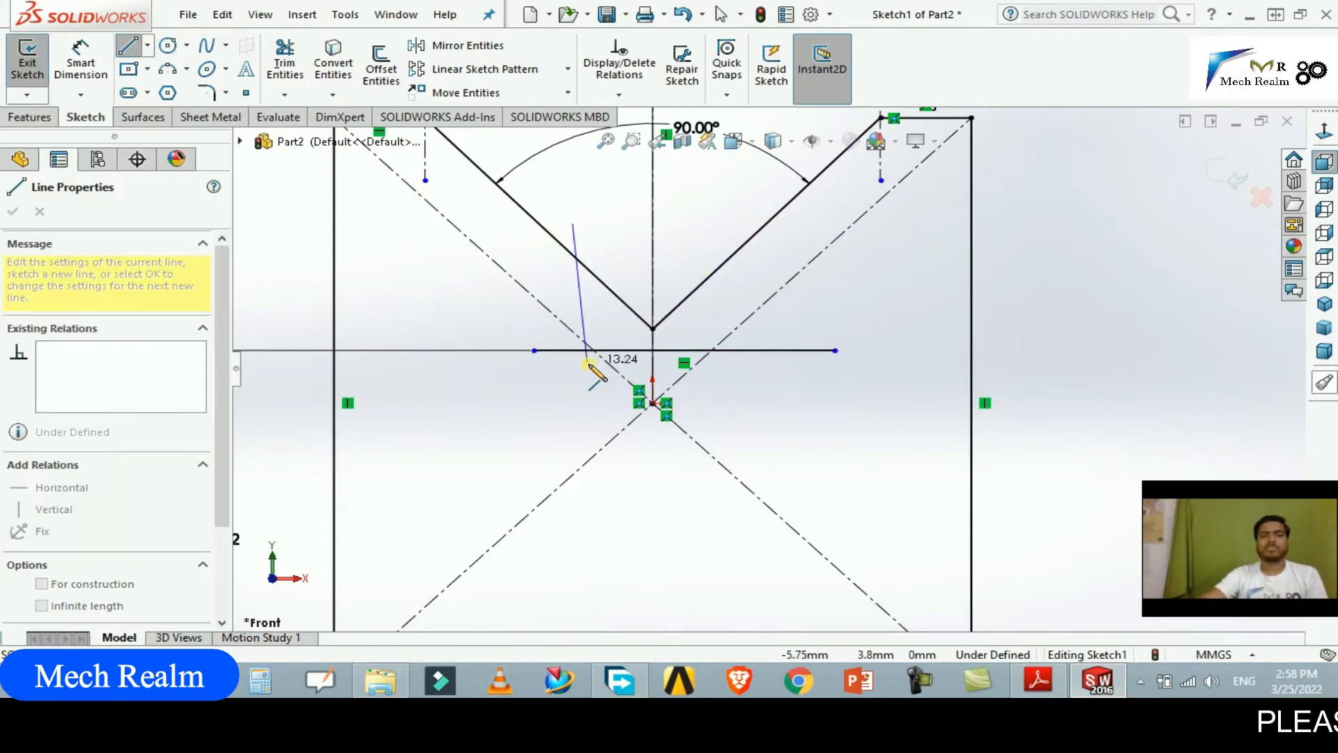
click(573, 381)
key(Escape)
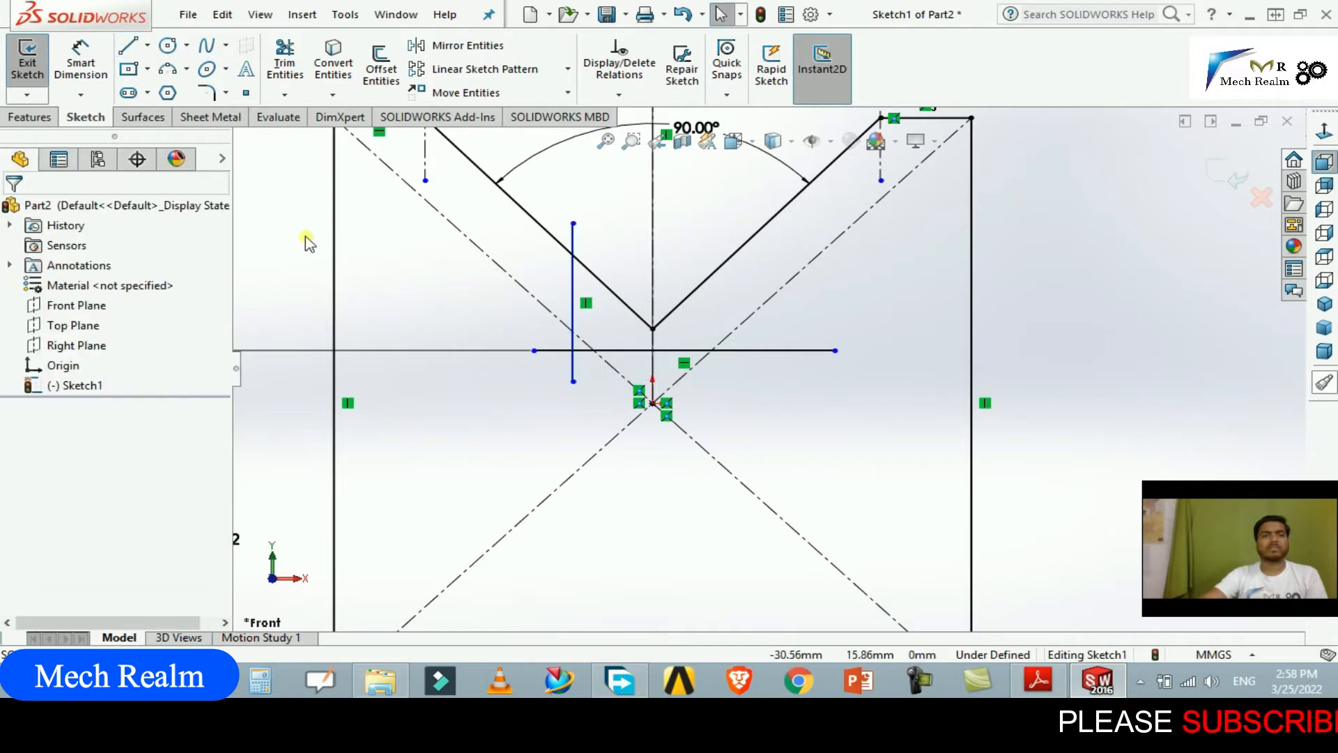
Mirror the new vertical line about the vertical centerline, keeping the original
click(457, 46)
click(574, 288)
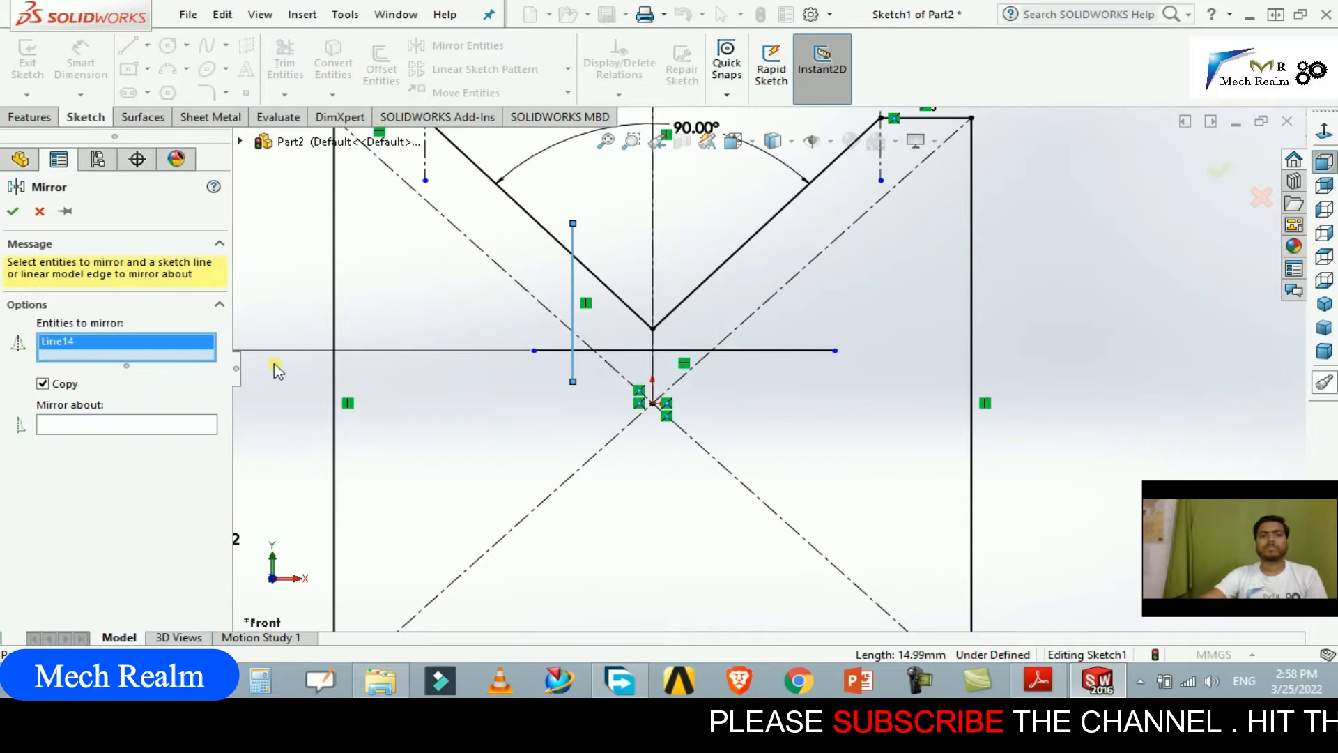
click(185, 426)
click(653, 345)
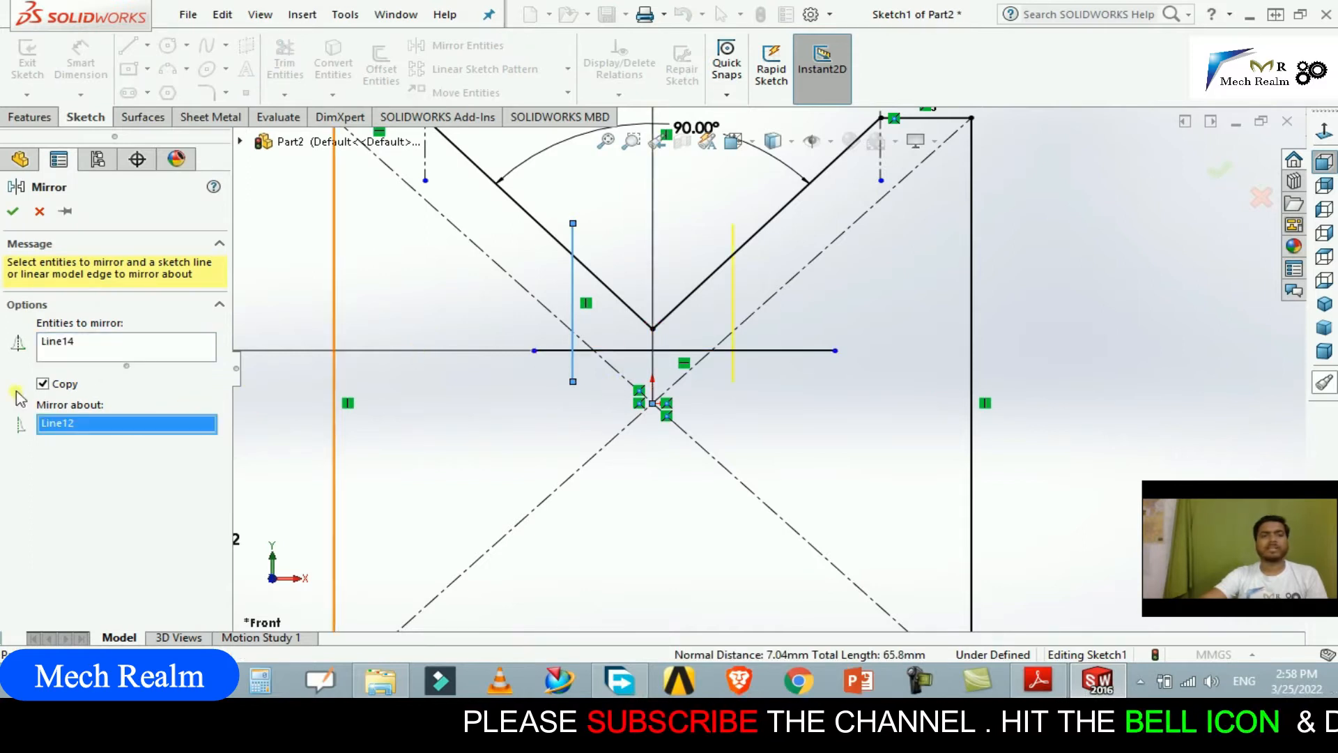
click(12, 211)
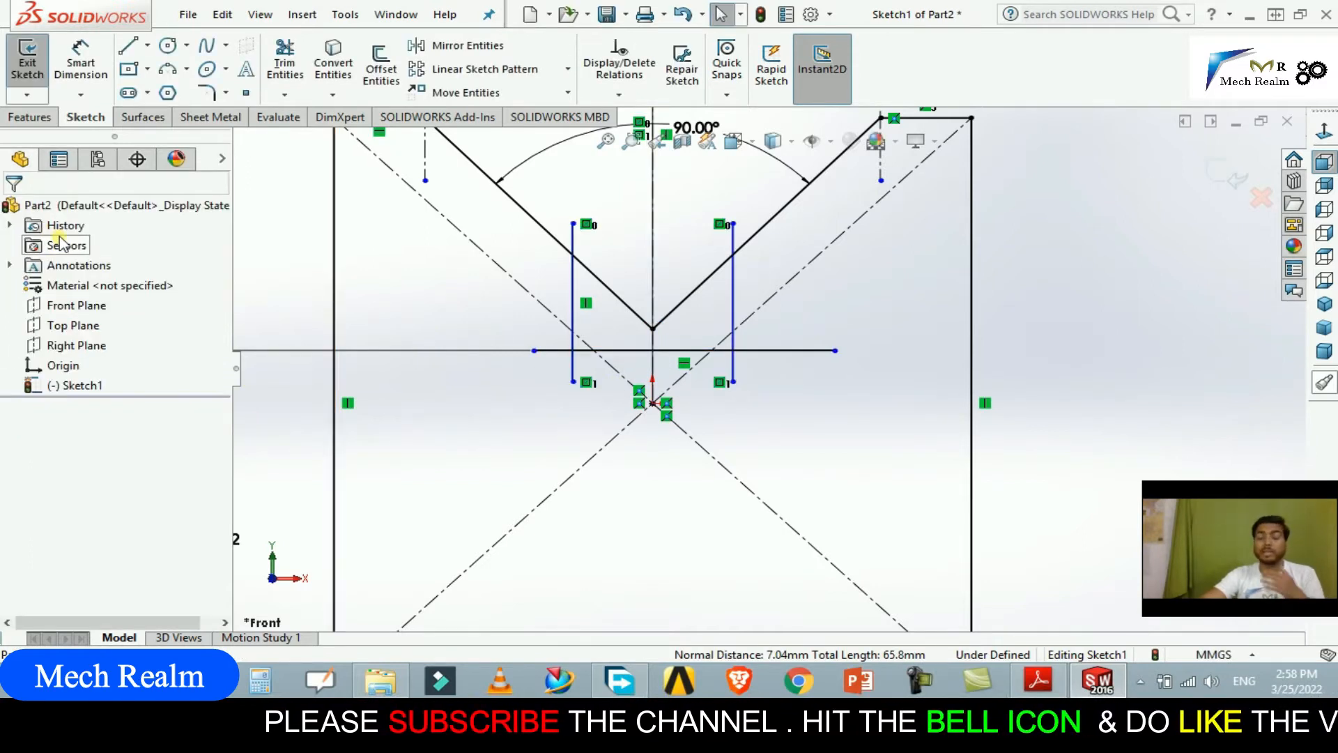
Dimension the distance between the two short vertical lines and set it to 8 mm
click(80, 68)
click(574, 240)
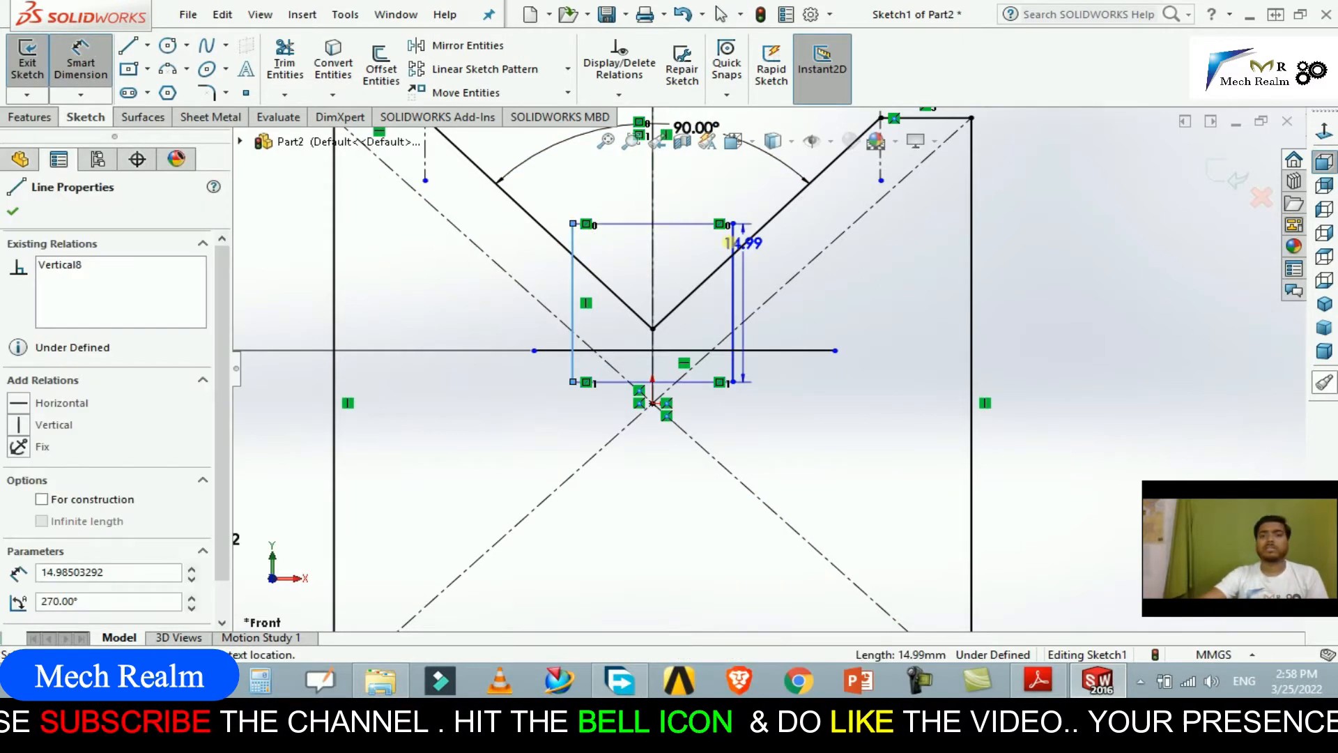
click(732, 241)
click(673, 195)
text(8)
key(Return)
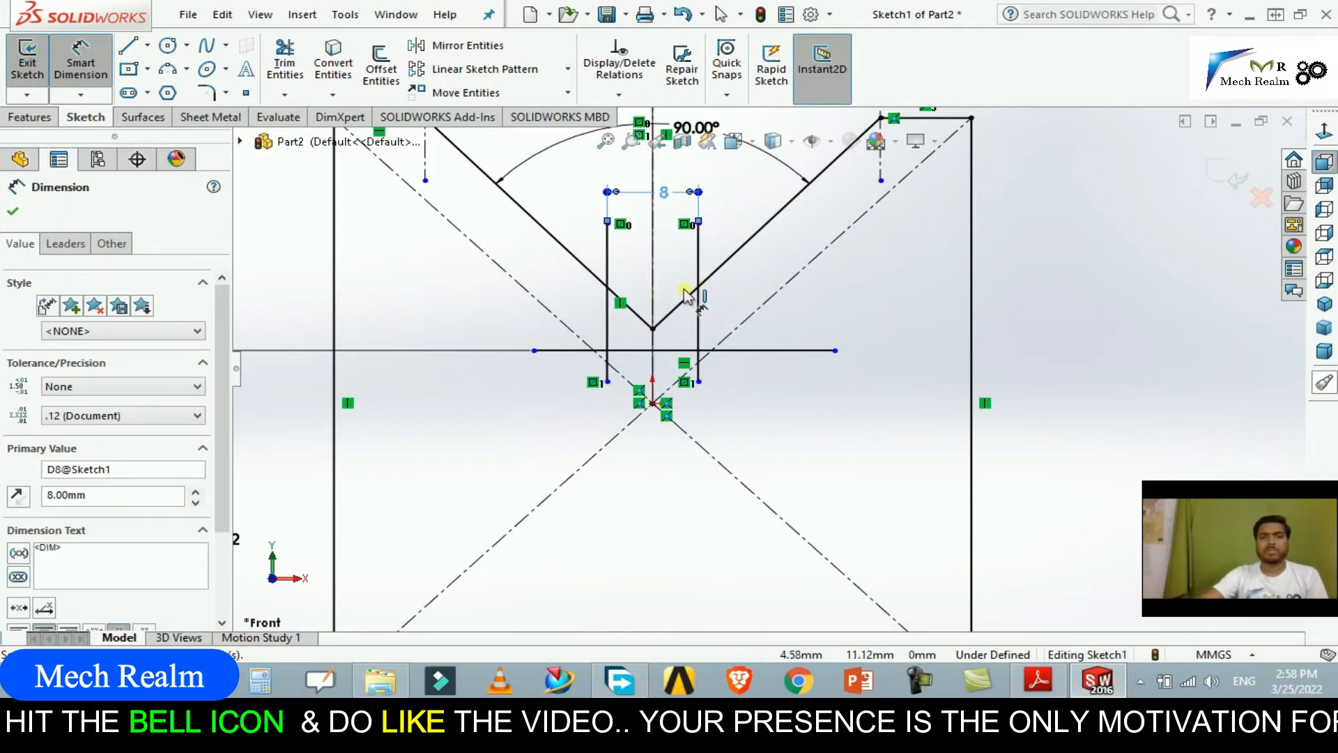
key(Escape)
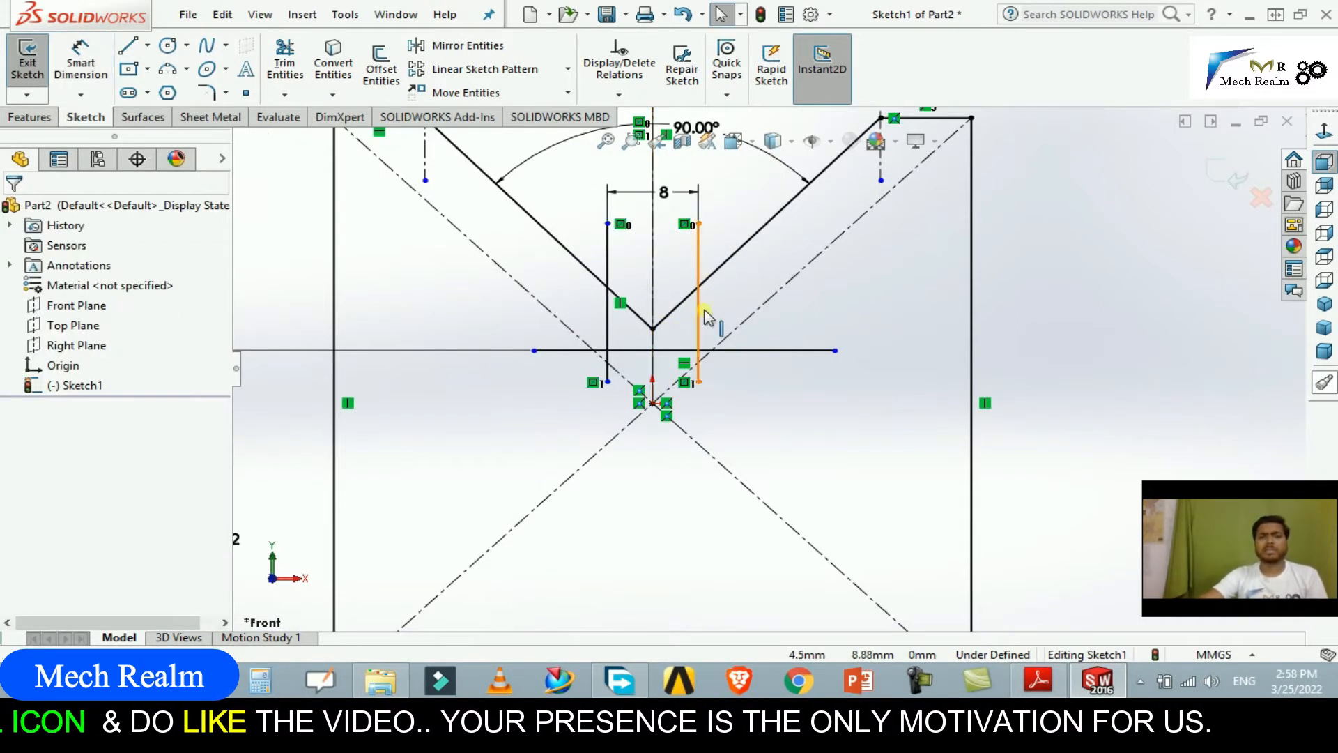
click(456, 45)
click(610, 268)
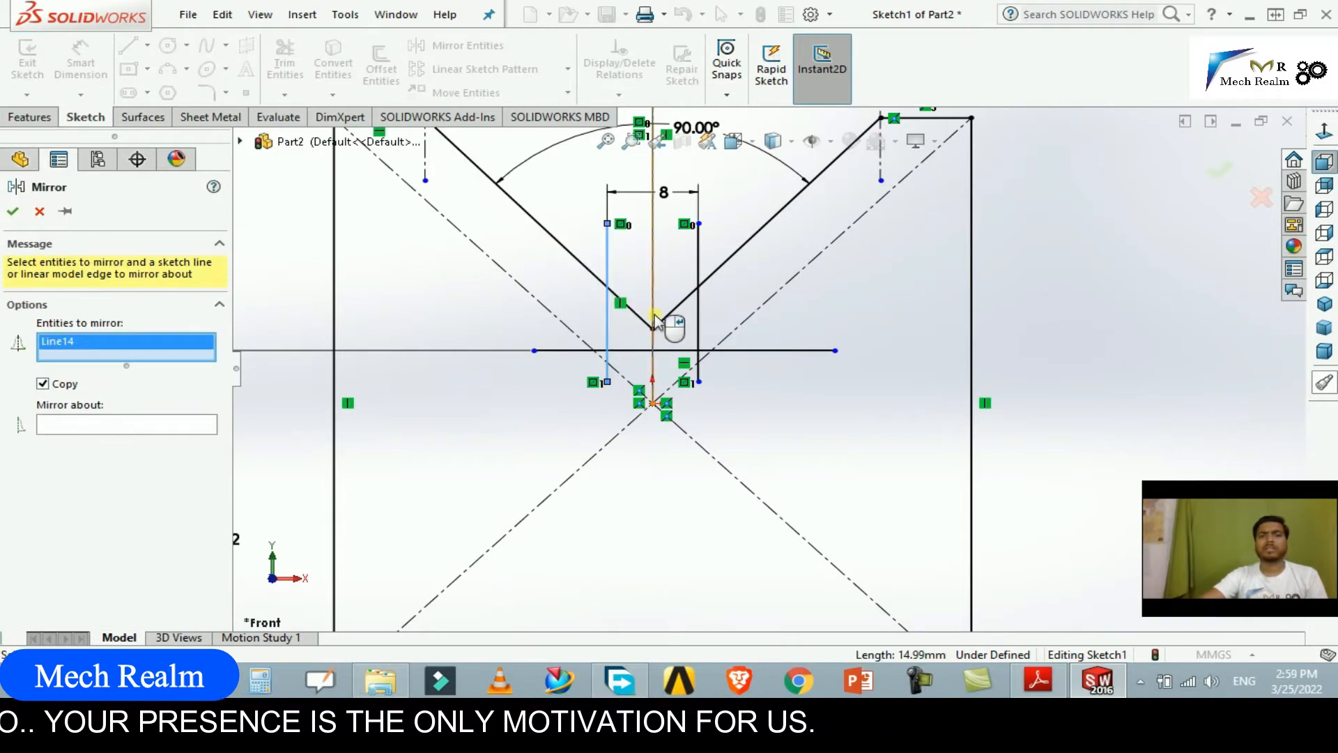
key(Escape)
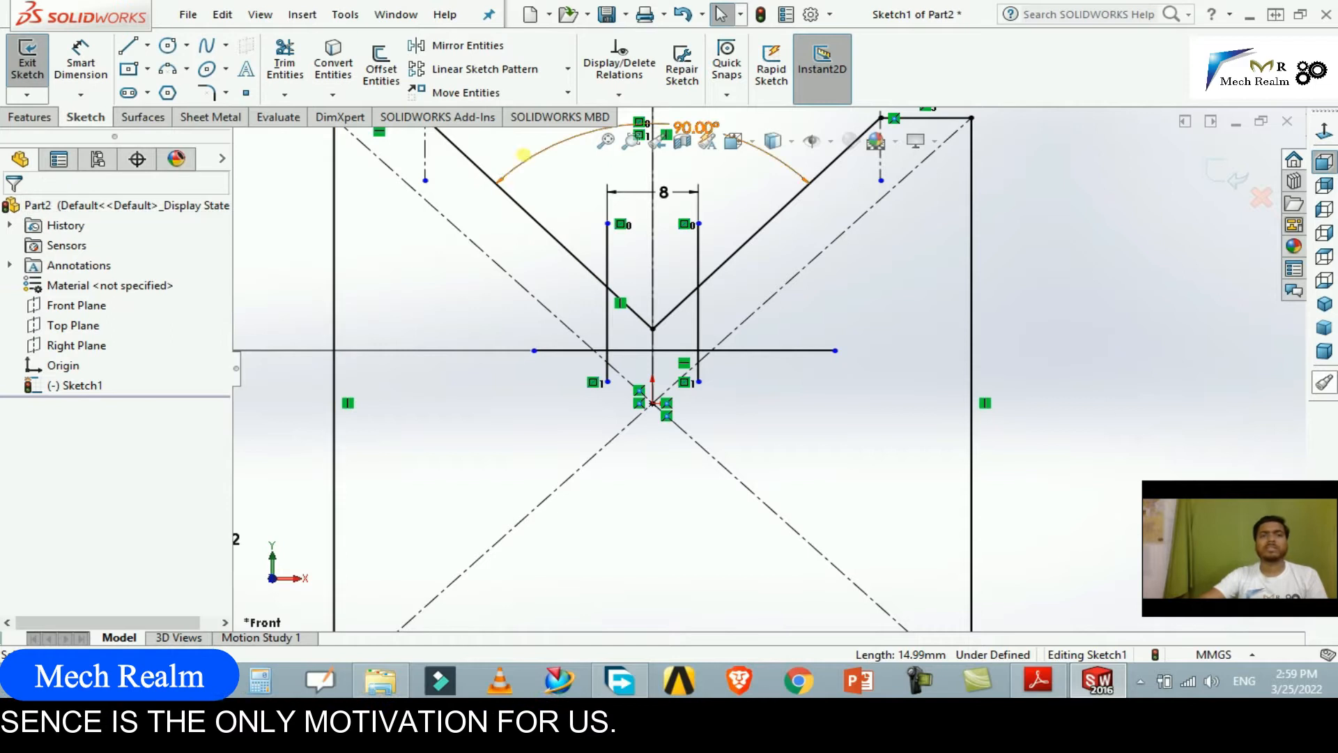
Trim both vertical lines above the diagonals and remove the V tip between them
click(285, 63)
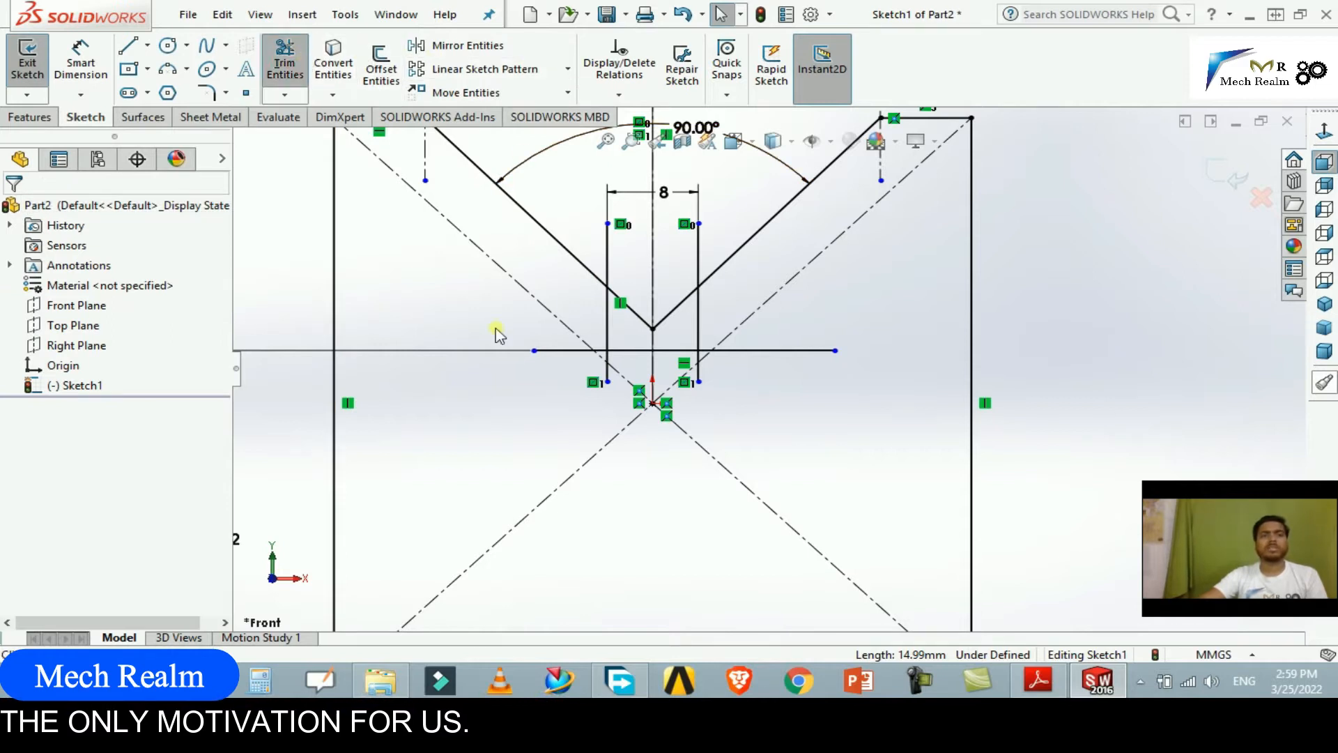
click(612, 259)
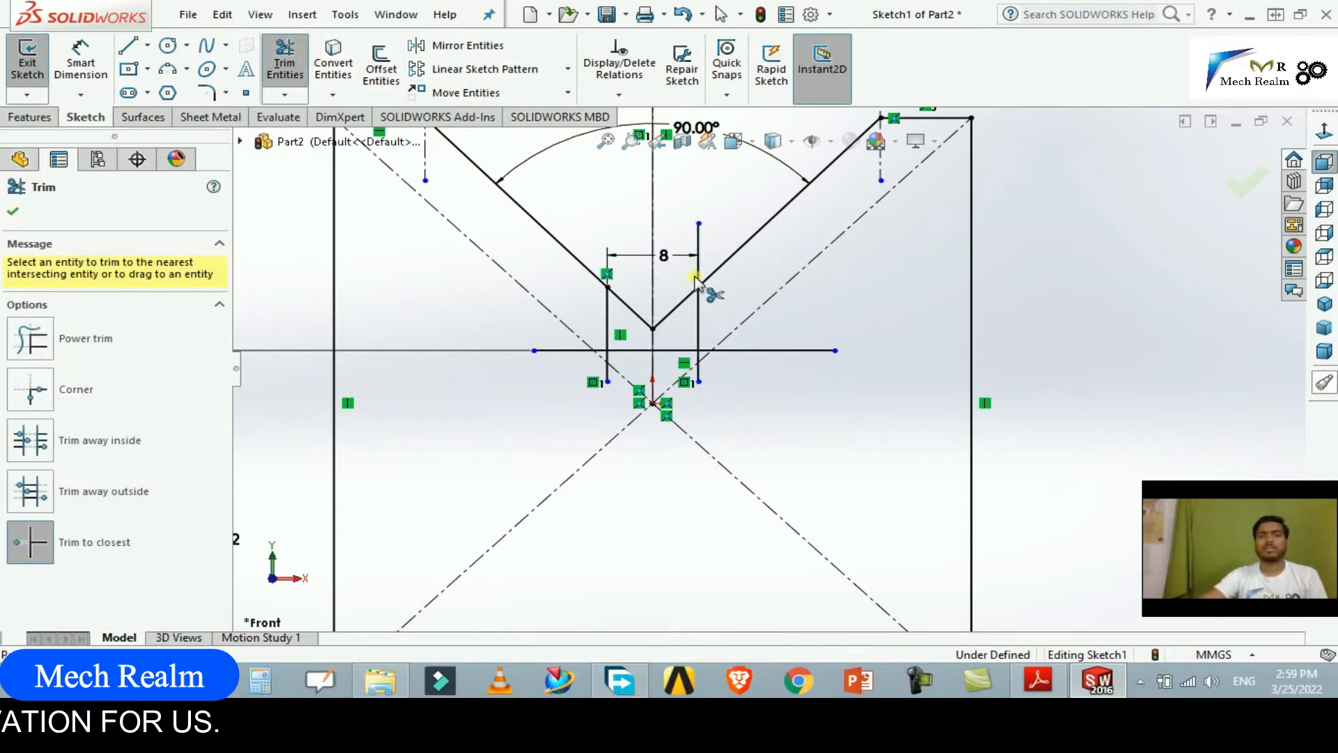
click(667, 319)
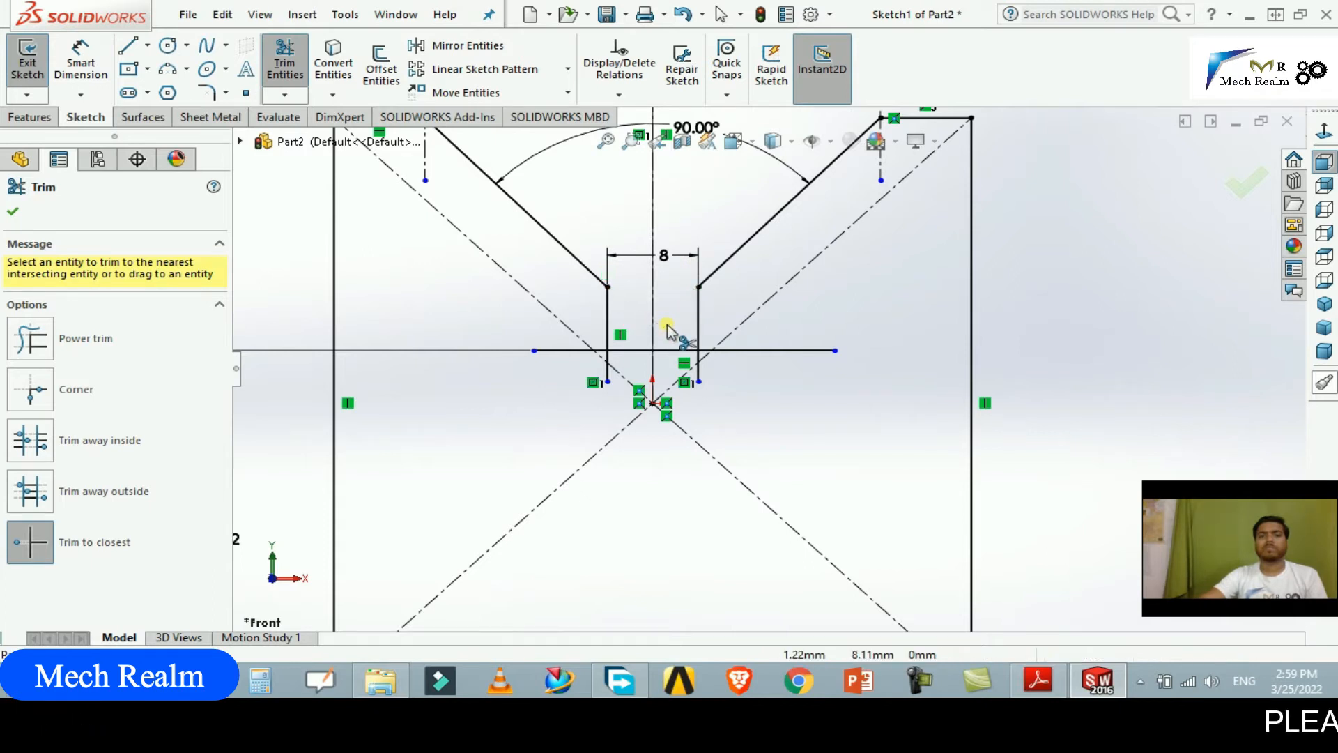
Trim the vertical lines below the short horizontal line and cut off its overhanging ends to close the slot
scroll(704, 376, down, 4)
click(716, 376)
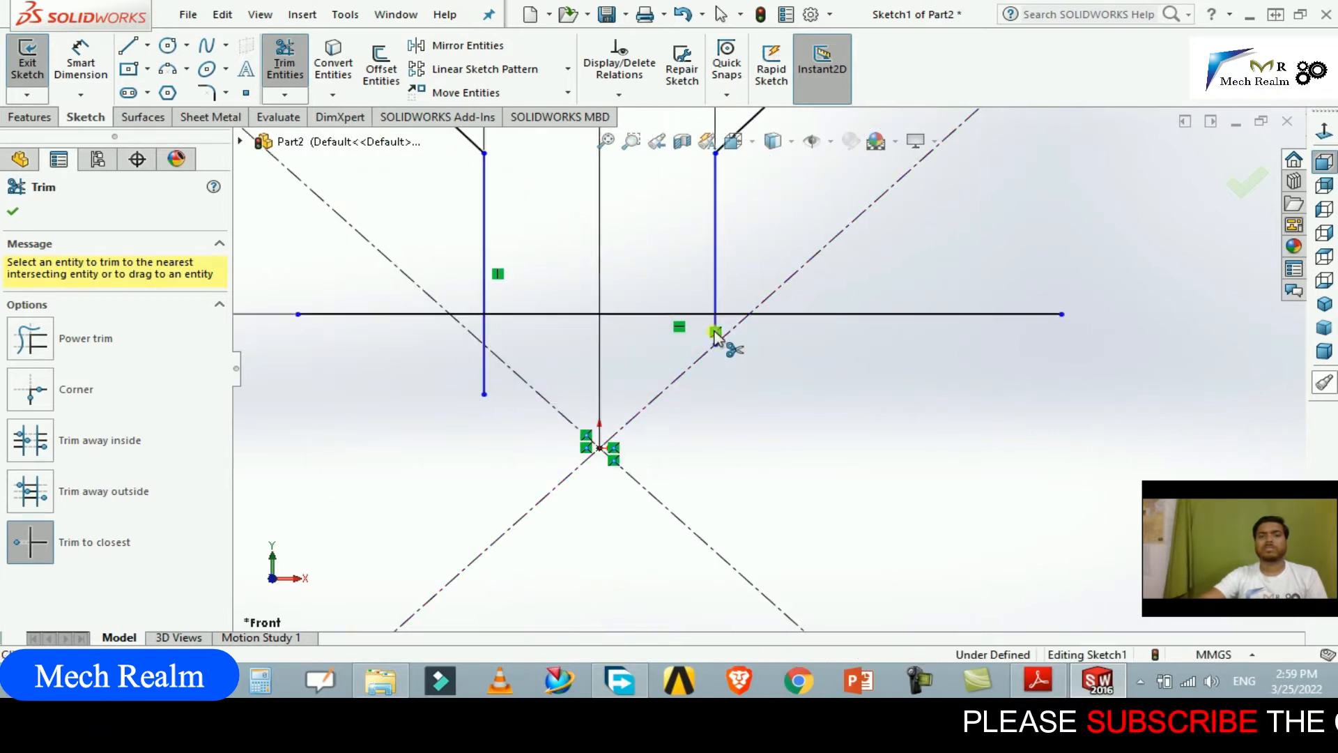
click(715, 330)
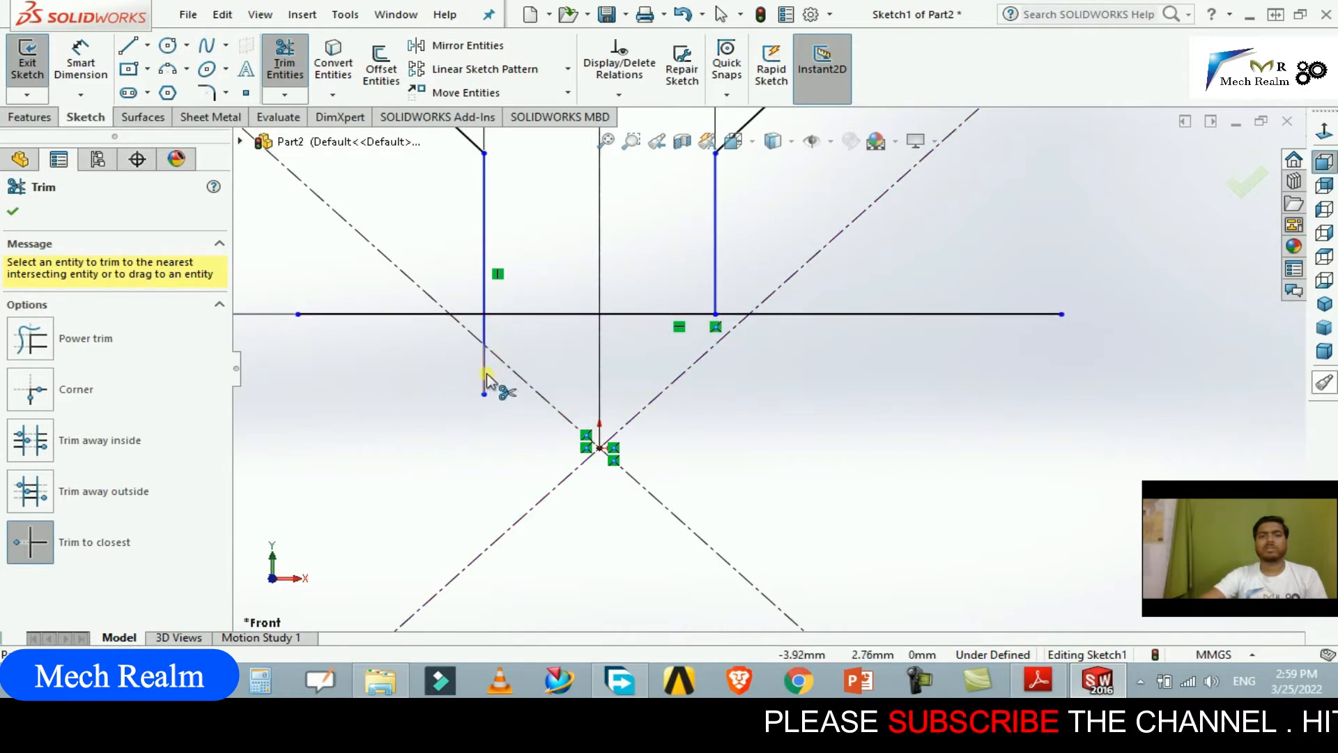
click(484, 324)
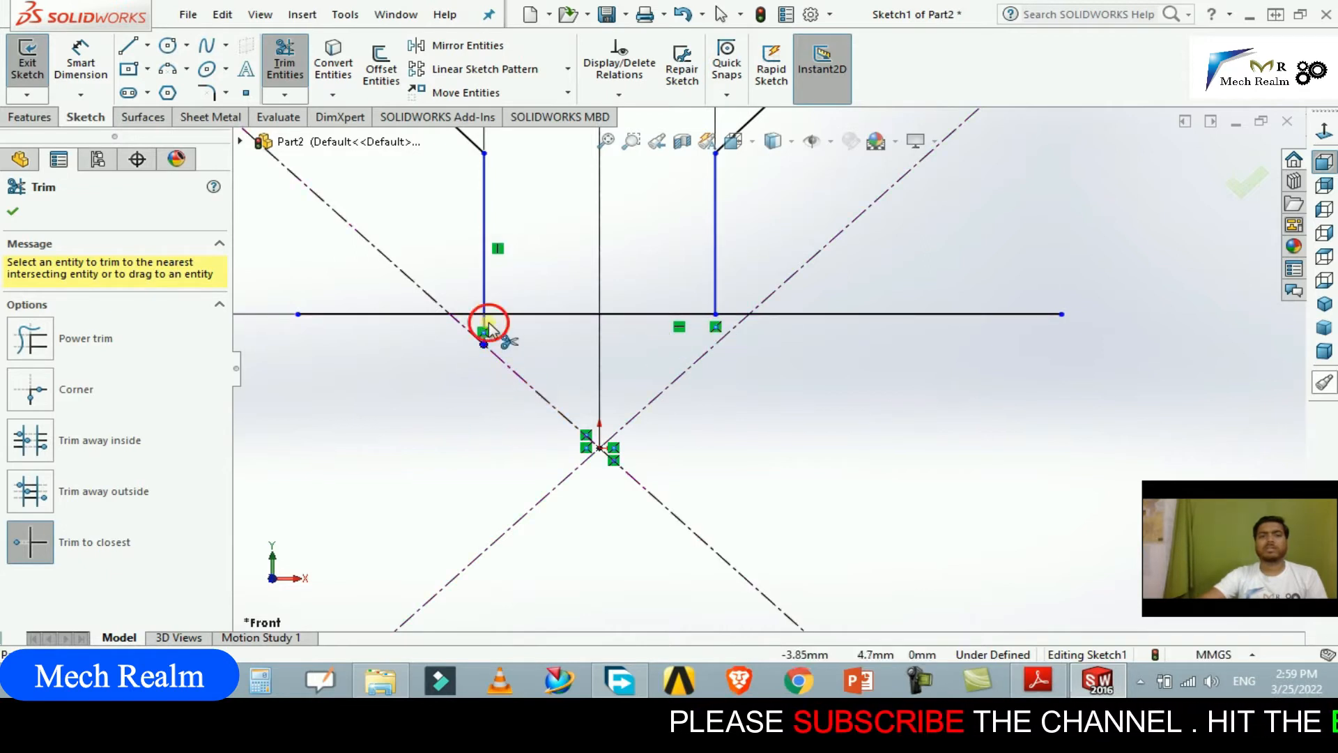
click(360, 314)
click(817, 313)
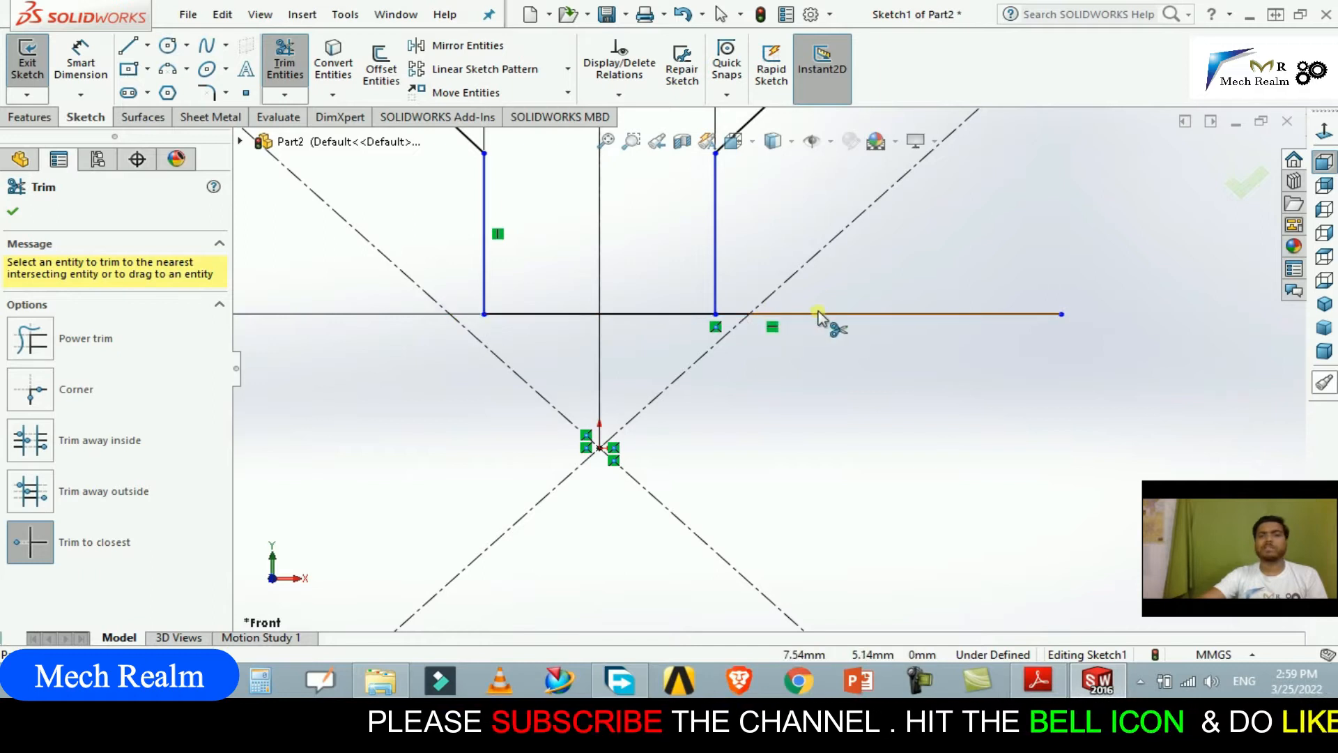
scroll(633, 376, up, 3)
key(Escape)
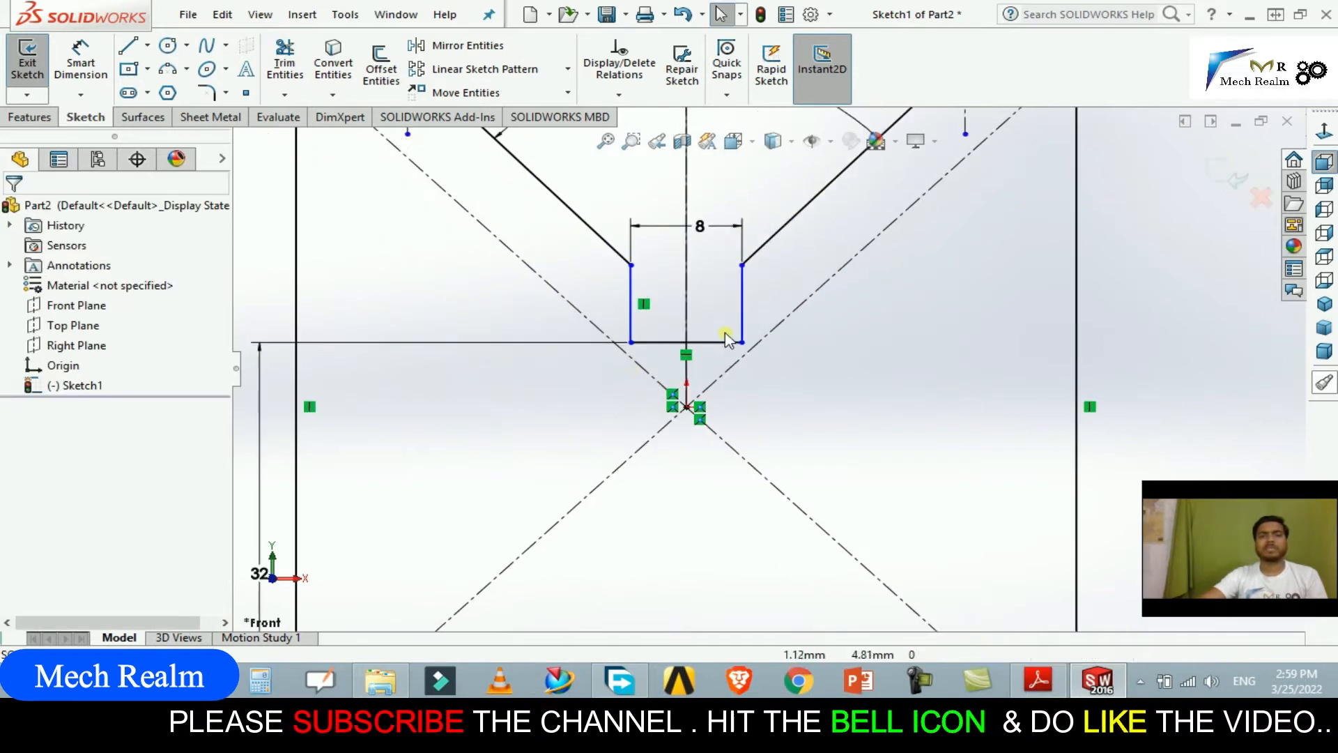
click(743, 324)
mouse_move(743, 324)
mouse_down()
mouse_move(722, 327)
mouse_move(736, 325)
mouse_up()
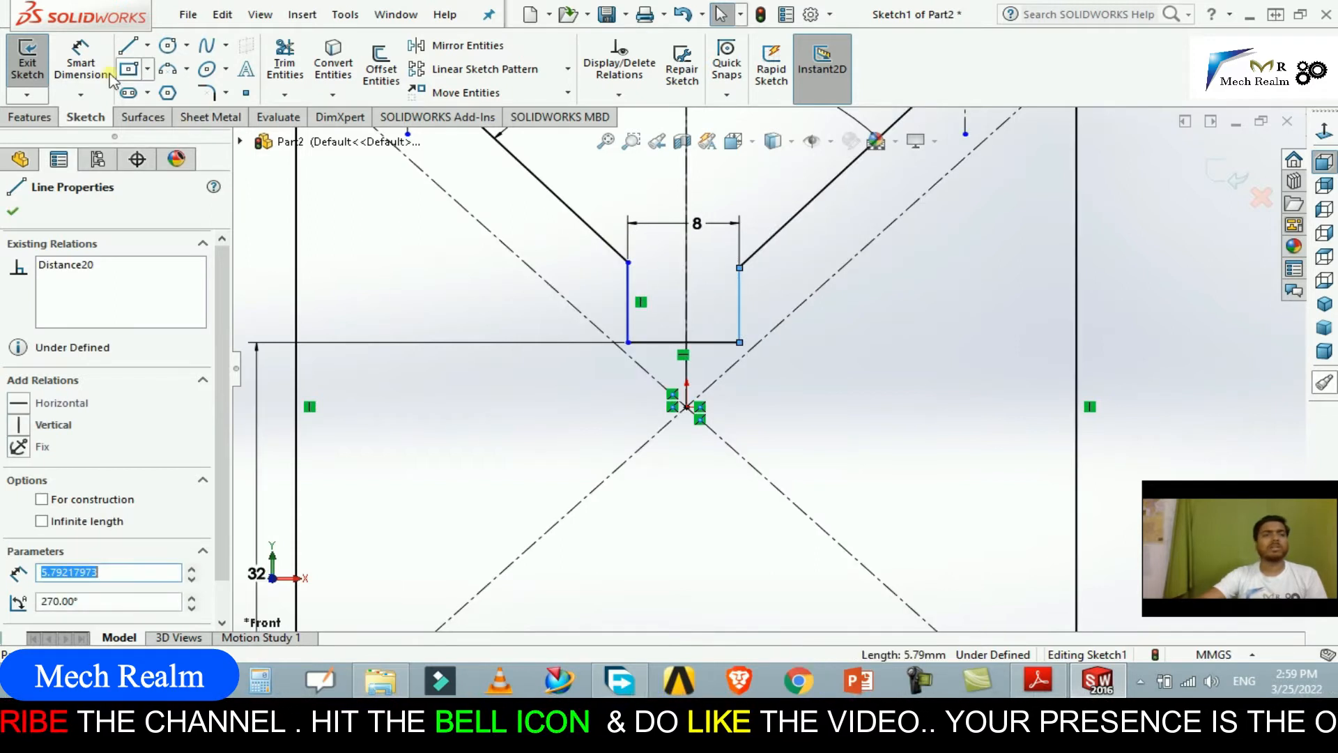
click(81, 62)
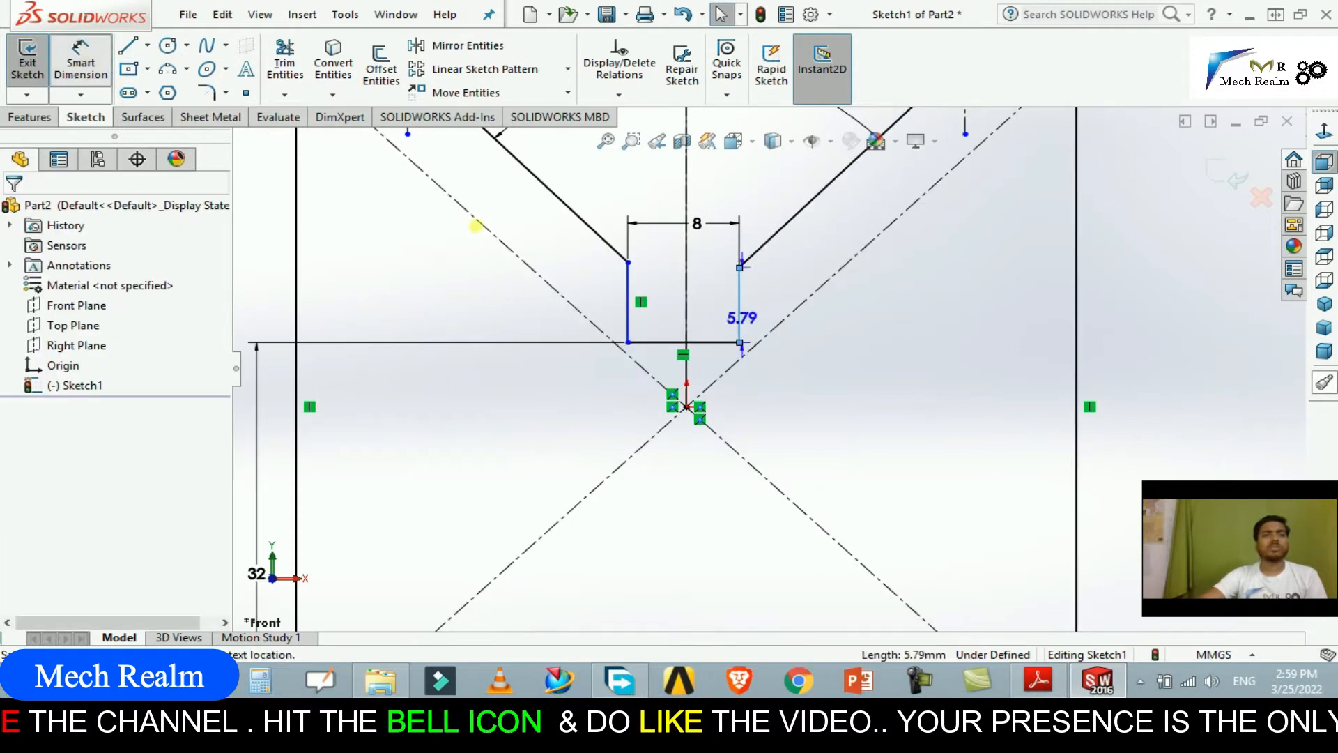
click(627, 305)
key(Escape)
Dimension the slot's left wall to the vertical centerline, set it to 4 mm, and exit the sketch
click(84, 56)
click(83, 55)
click(628, 286)
click(687, 279)
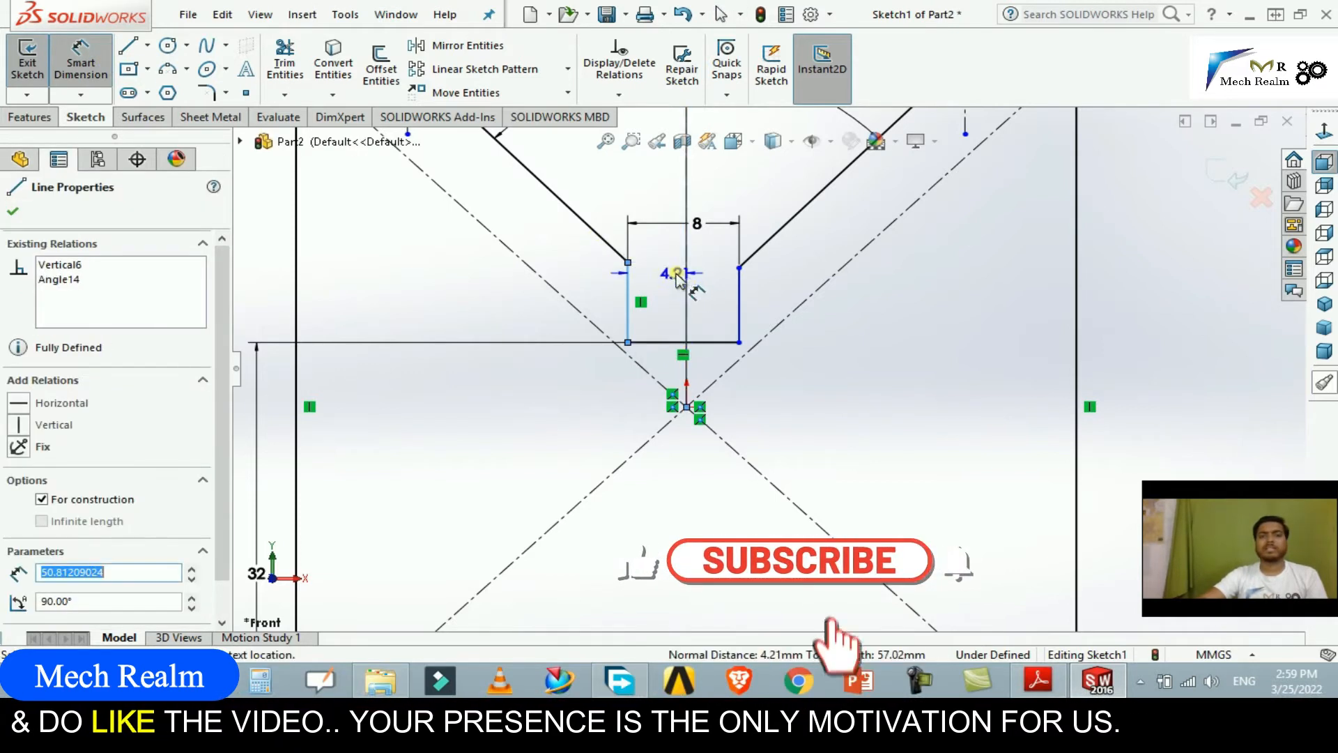
click(672, 276)
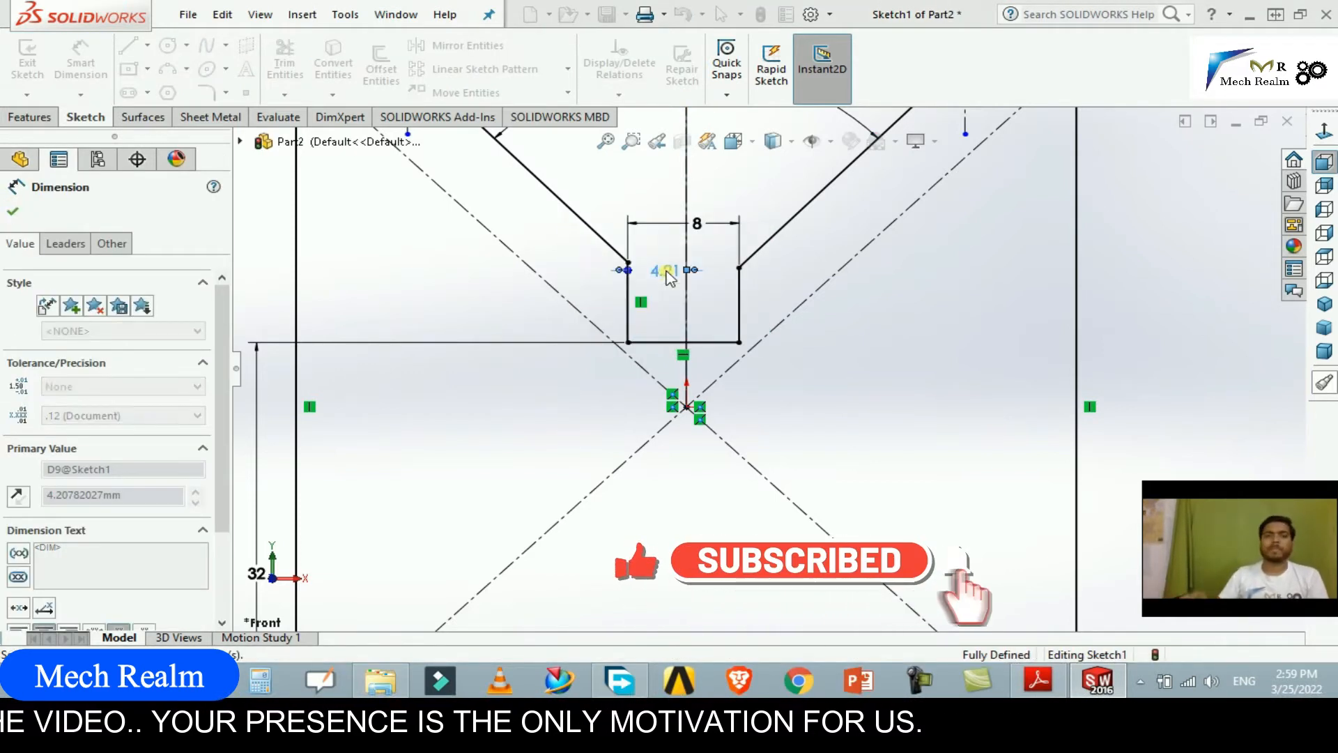
text(4)
key(Return)
scroll(737, 292, up, 3)
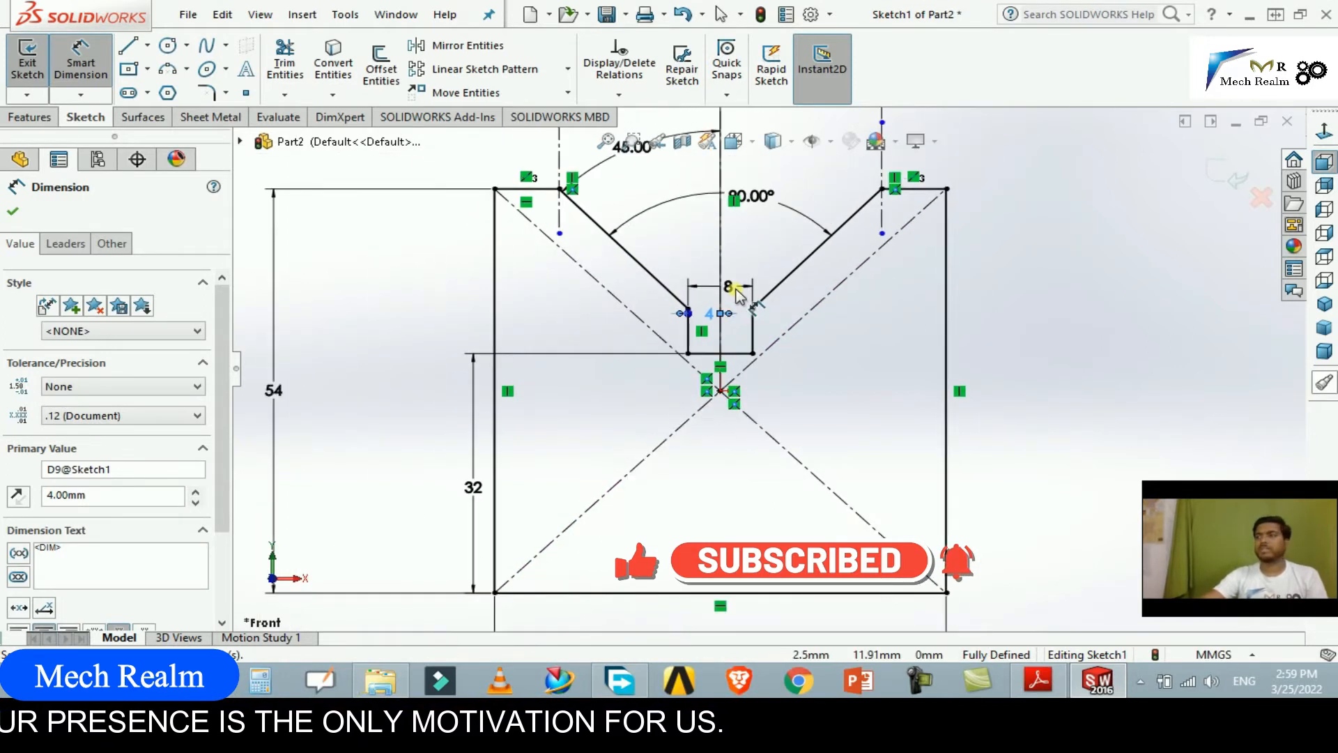
click(27, 63)
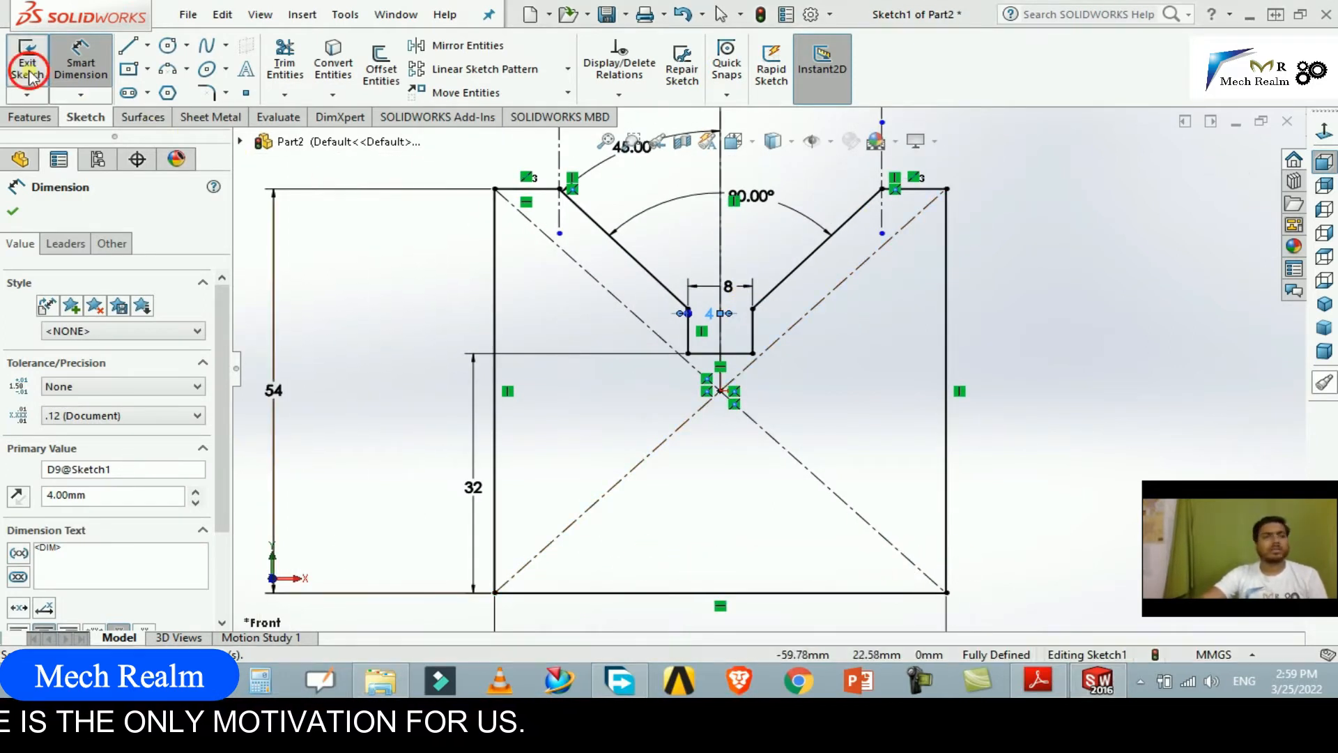
Extrude the V-groove profile as a boss with a Mid Plane end condition and a depth of 6 mm
middle_drag(490, 298, 558, 384)
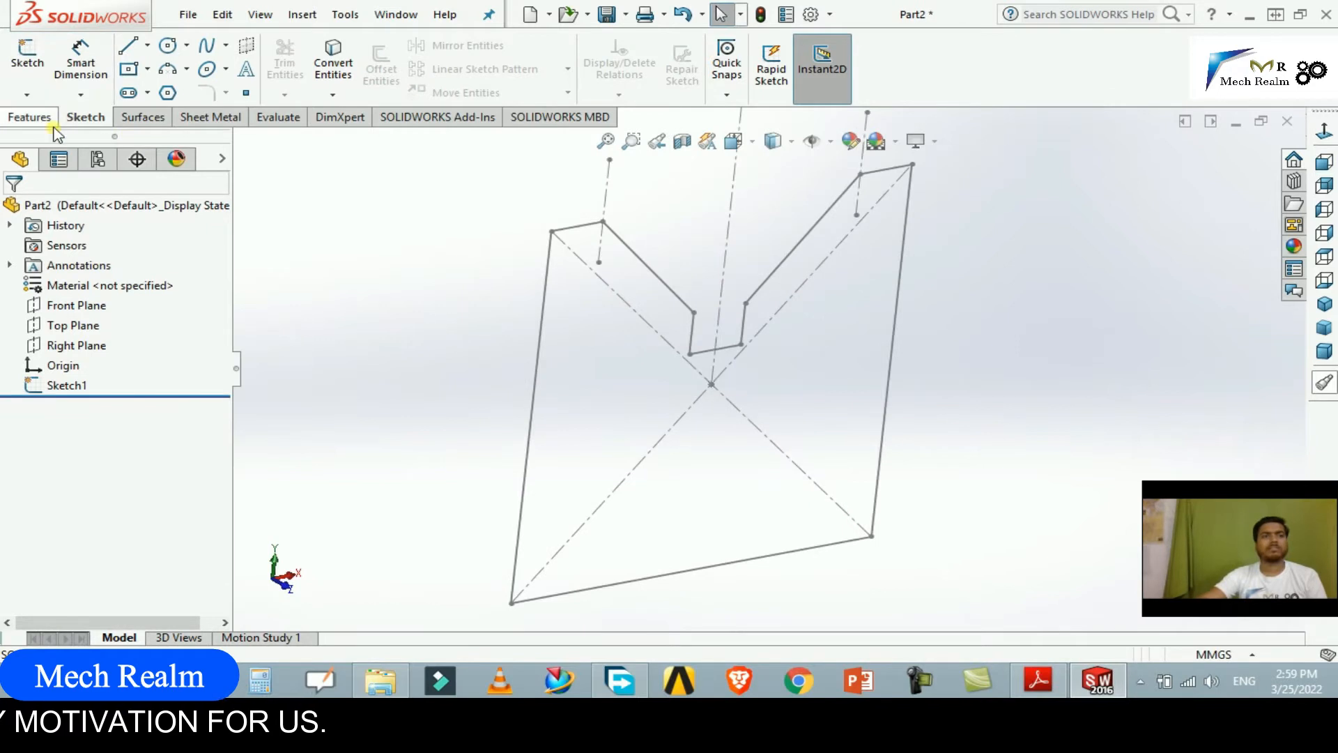
click(31, 117)
click(46, 84)
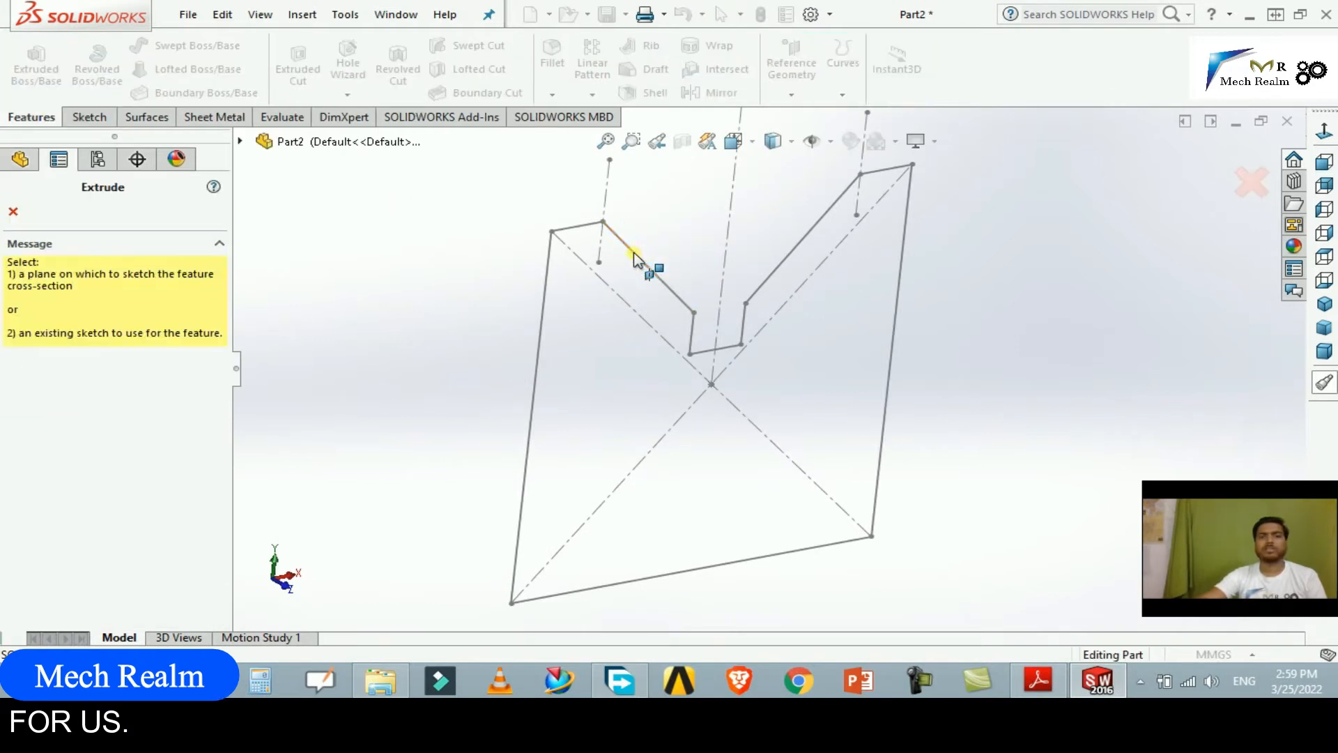
click(636, 260)
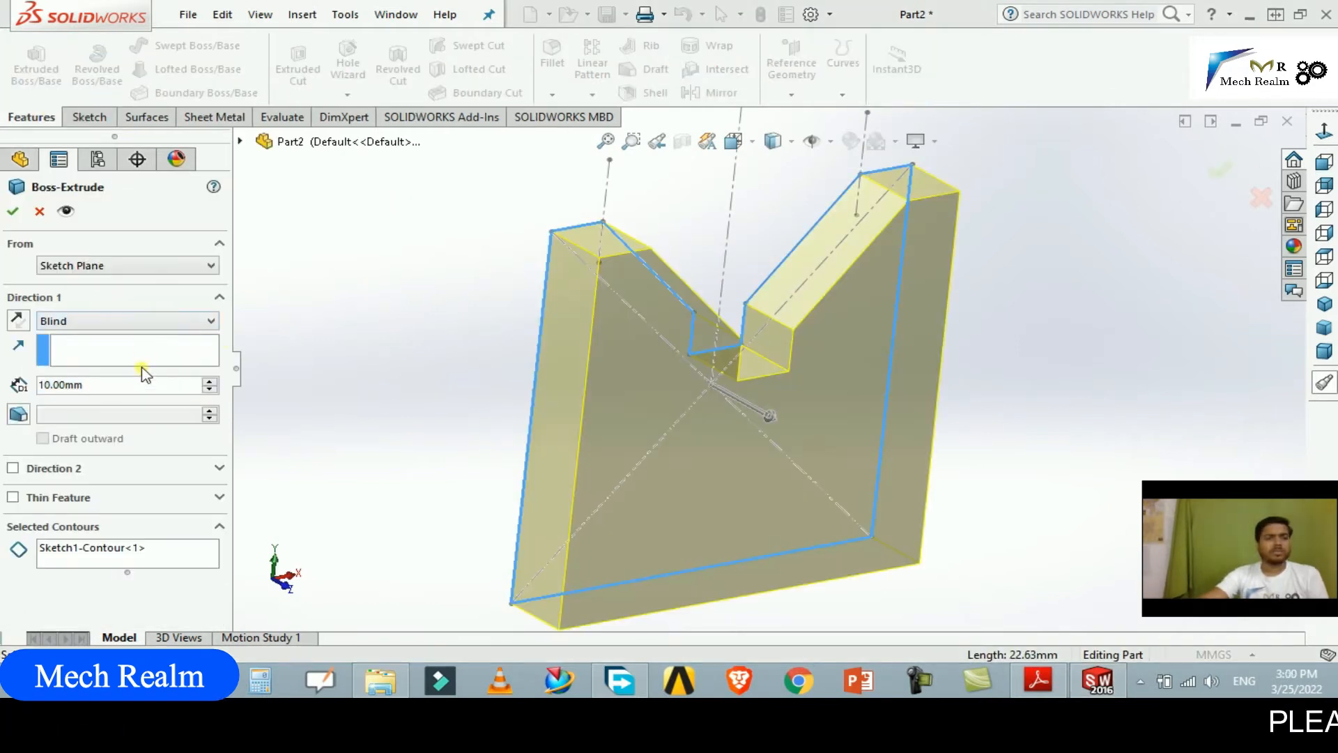
click(148, 320)
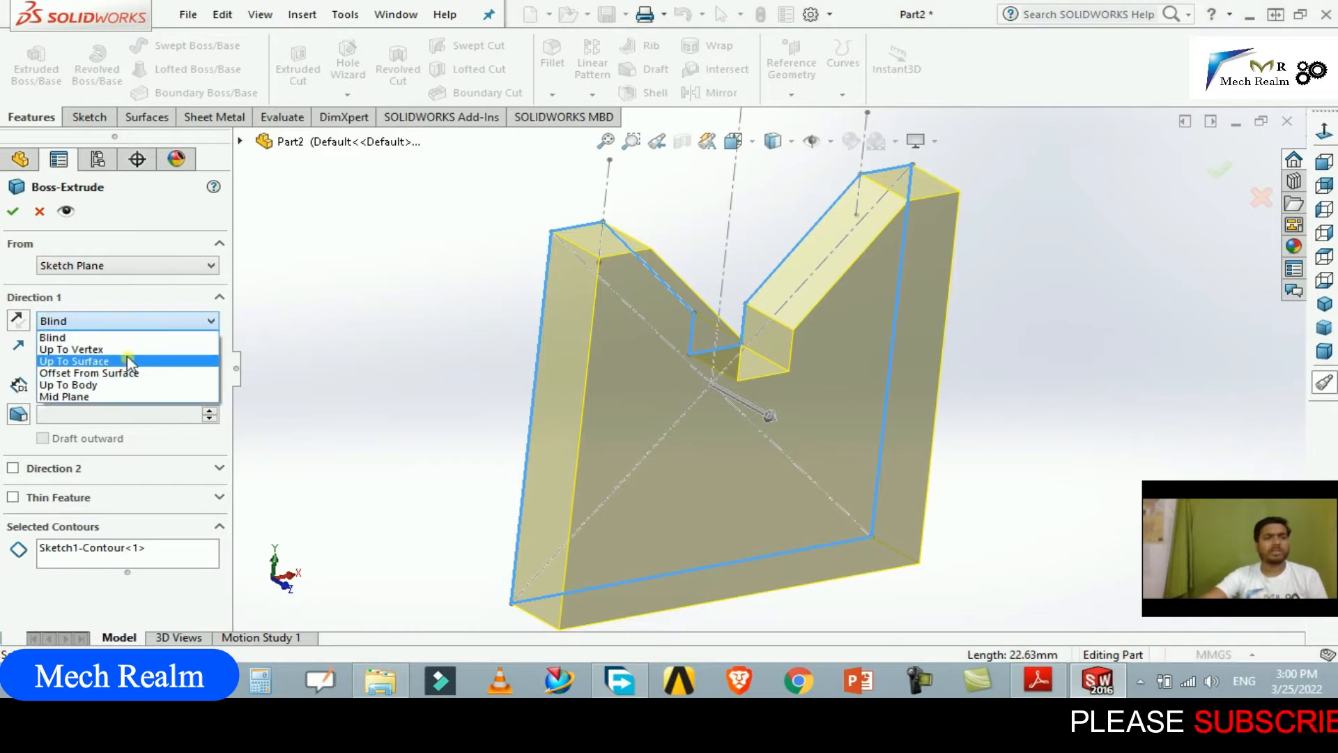
click(122, 391)
click(100, 390)
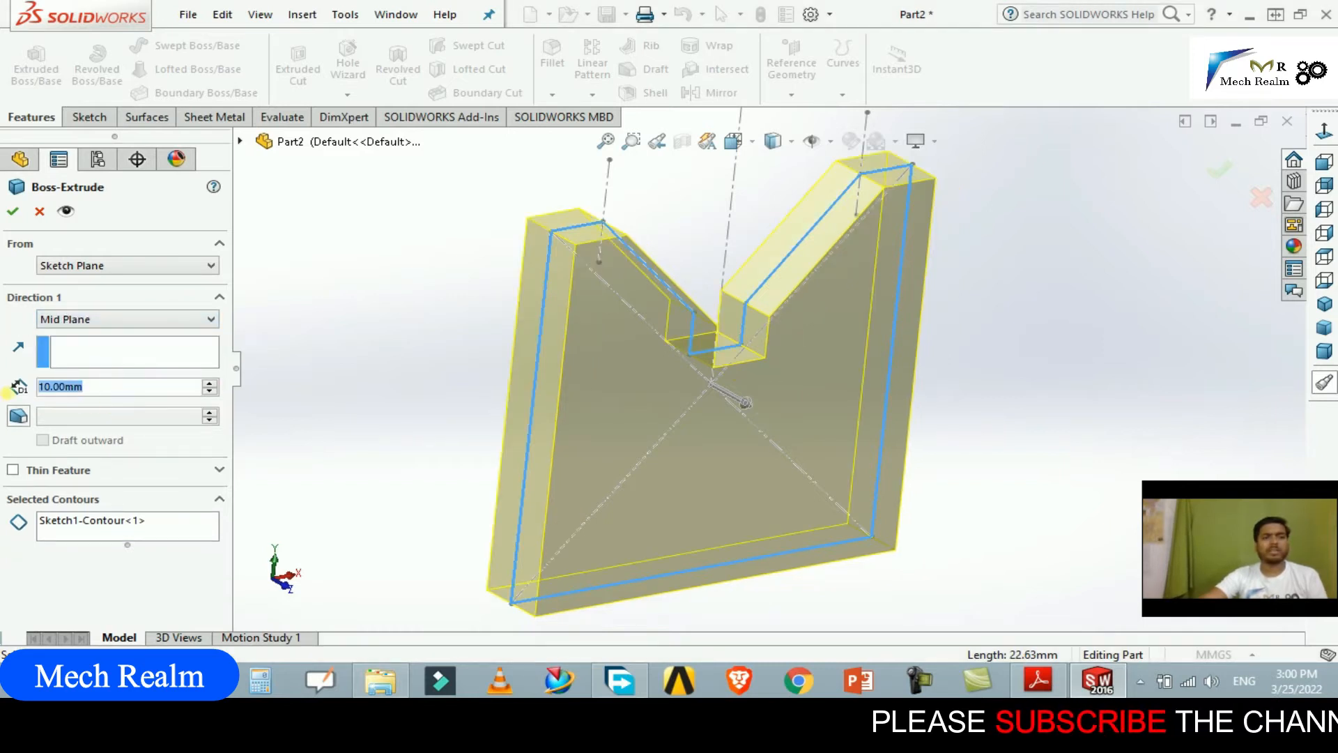
click(1038, 686)
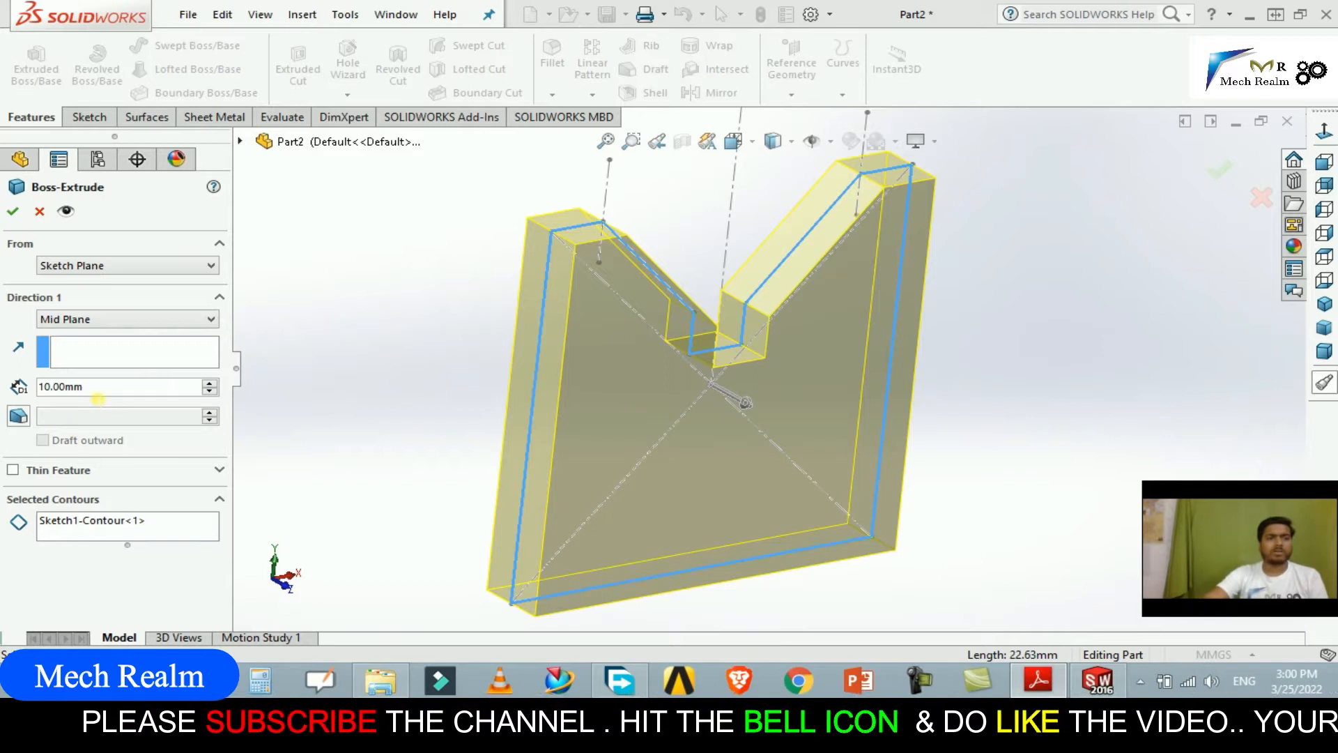
click(99, 399)
text(6)
key(Return)
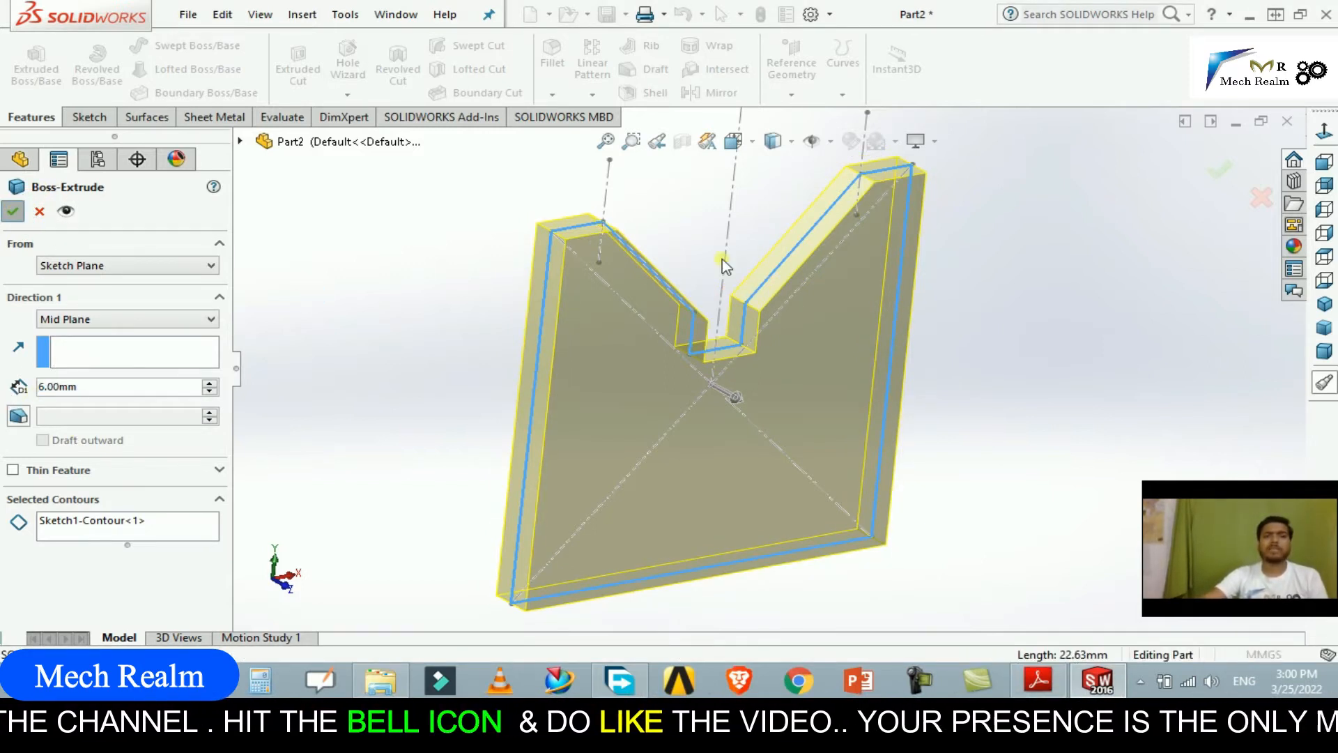
Start a sketch on the plate's front face and turn the view square to it
middle_drag(541, 251, 607, 290)
scroll(667, 279, down, 3)
scroll(669, 282, down, 3)
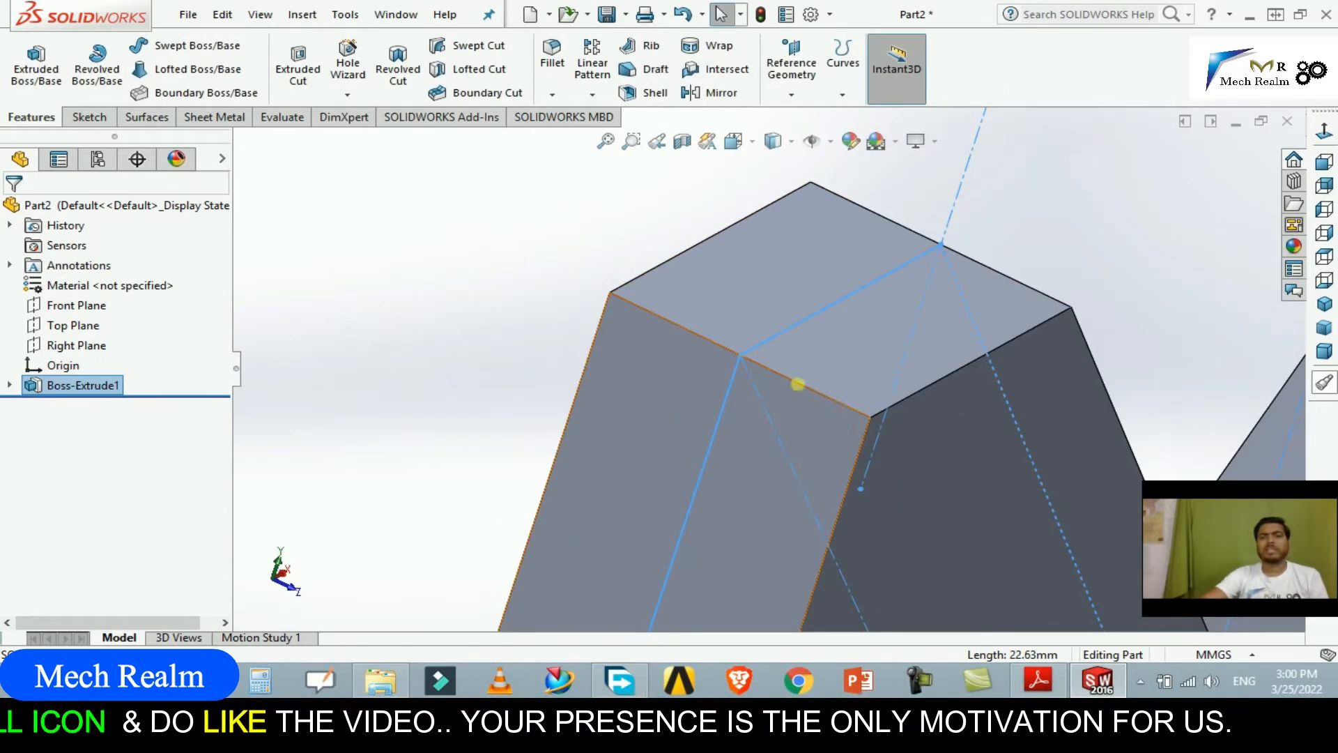
scroll(830, 427, up, 5)
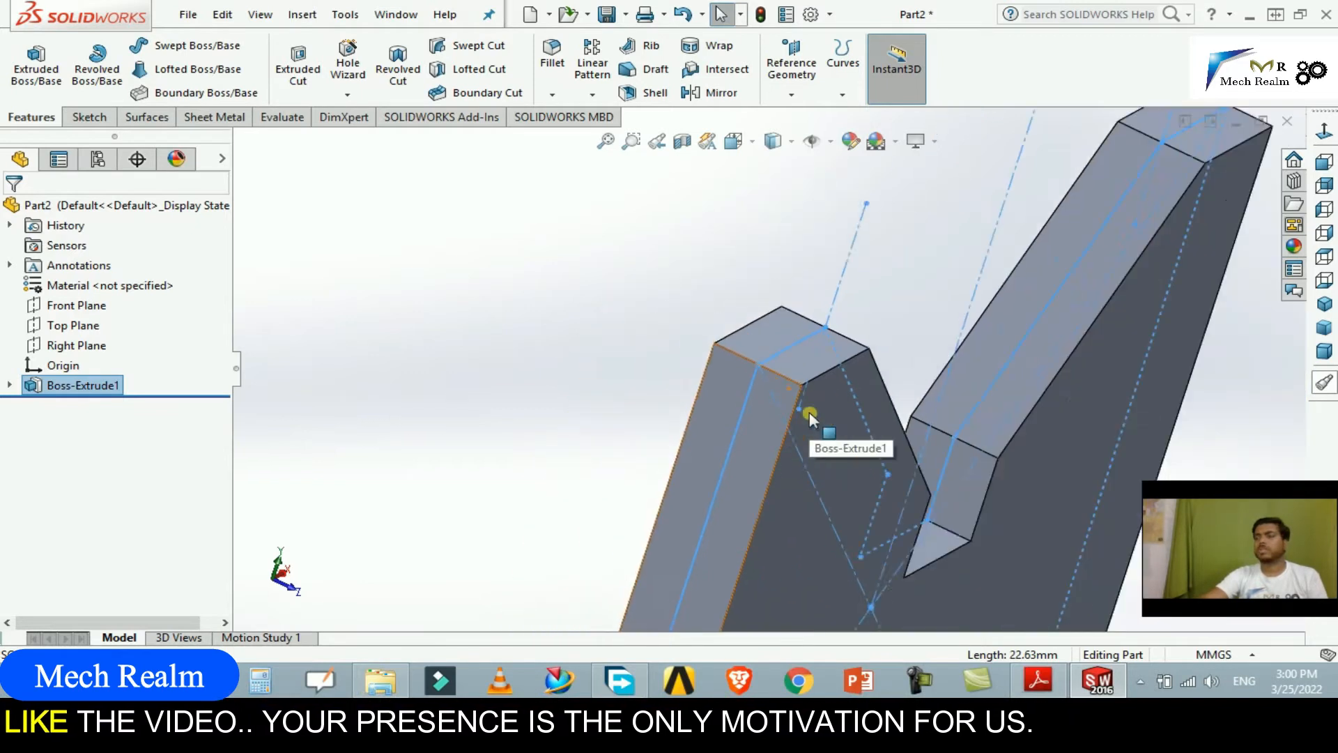
middle_drag(814, 405, 857, 354)
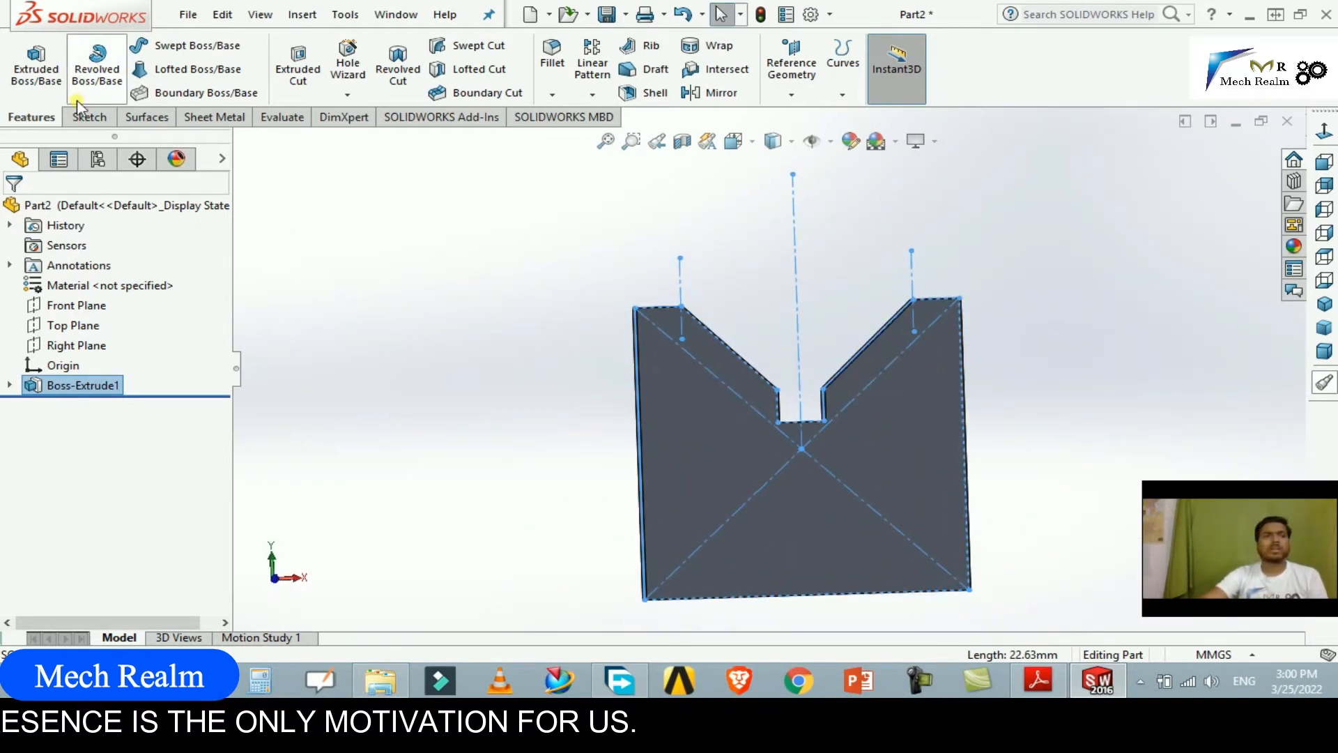
click(91, 118)
click(27, 59)
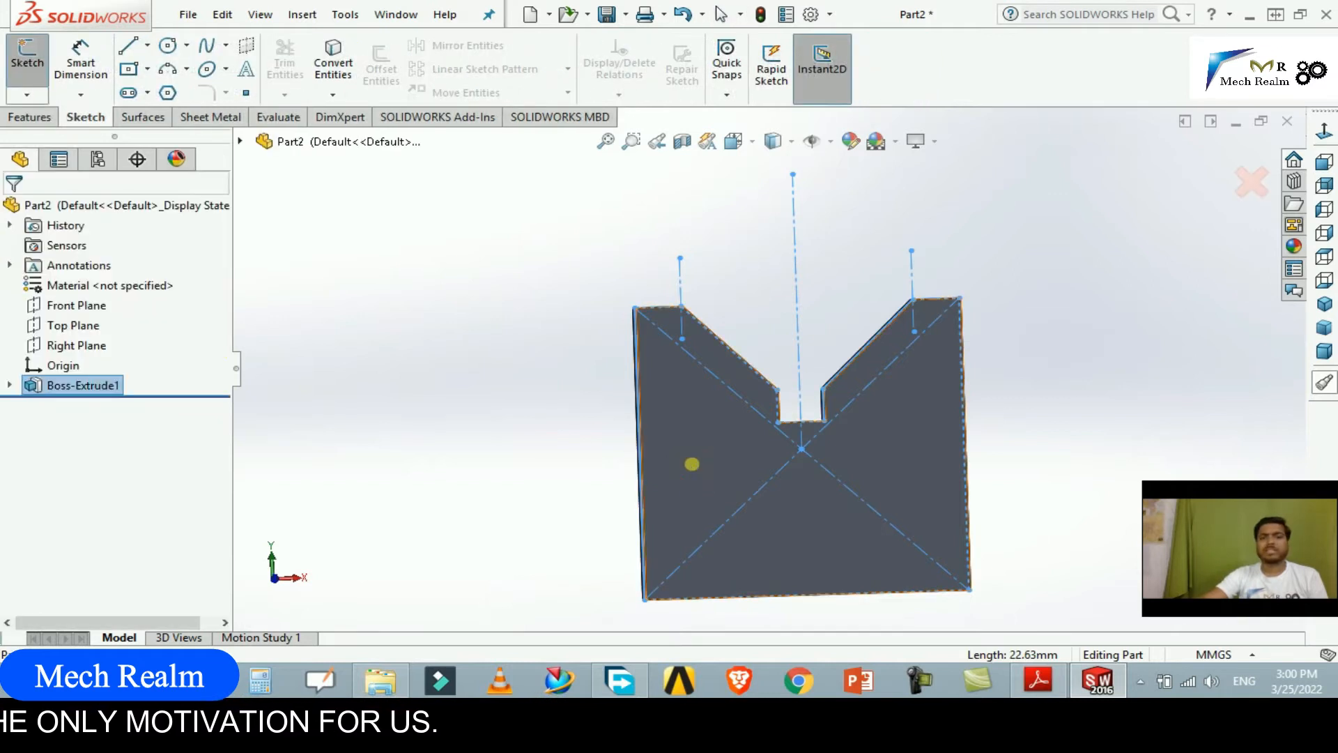
click(689, 463)
click(1326, 130)
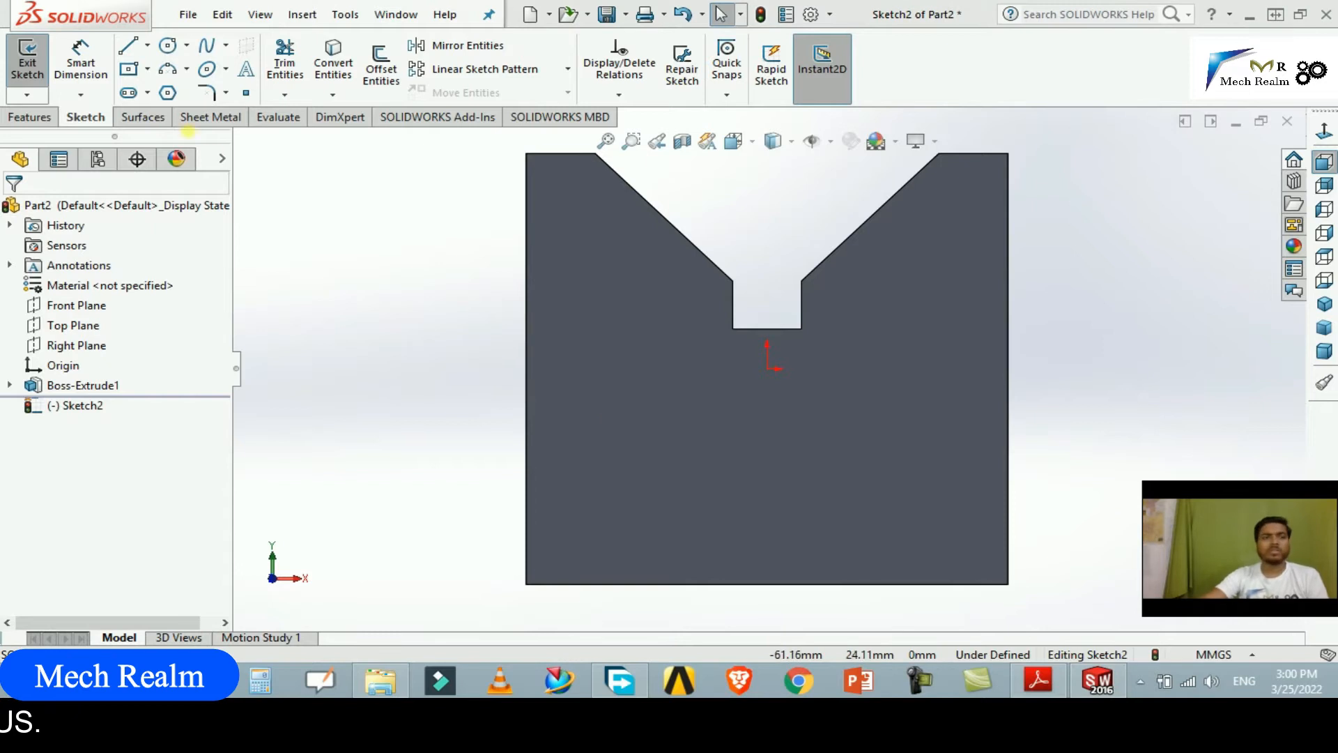
Sketch a vertical straight slot near the plate's left edge, about 16 mm between centres with end radii of about 2.5 mm
click(149, 93)
click(184, 117)
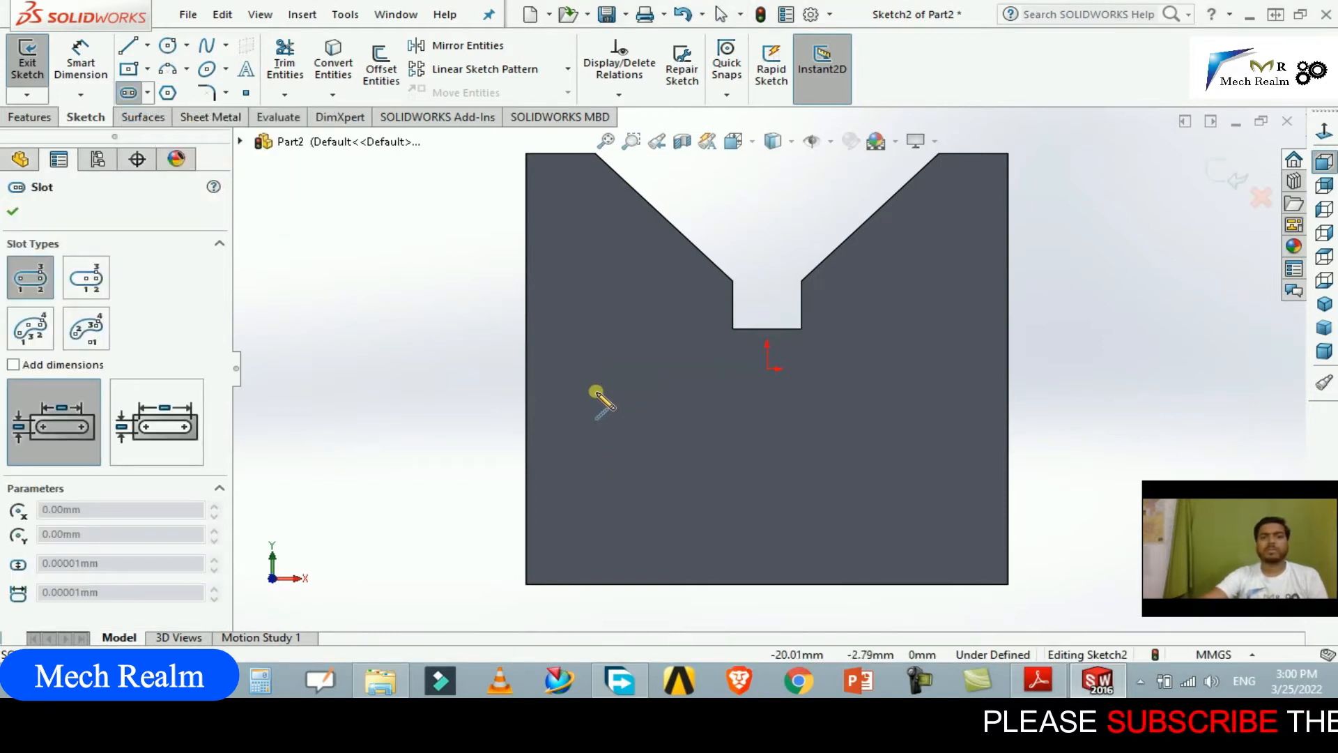
click(595, 521)
click(618, 518)
key(Escape)
scroll(641, 515, down, 3)
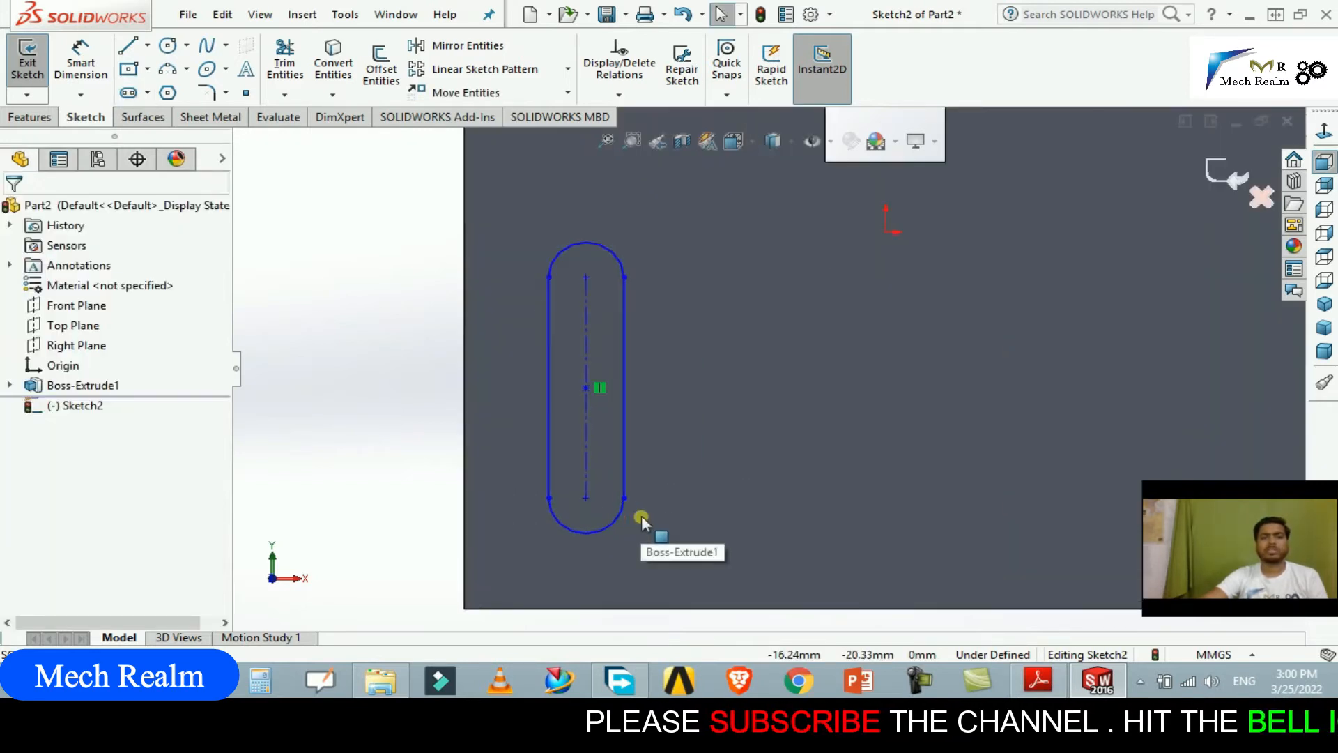
Dimension the slot with an end radius of 3 mm and a centre-to-centre length of 23 mm
click(81, 63)
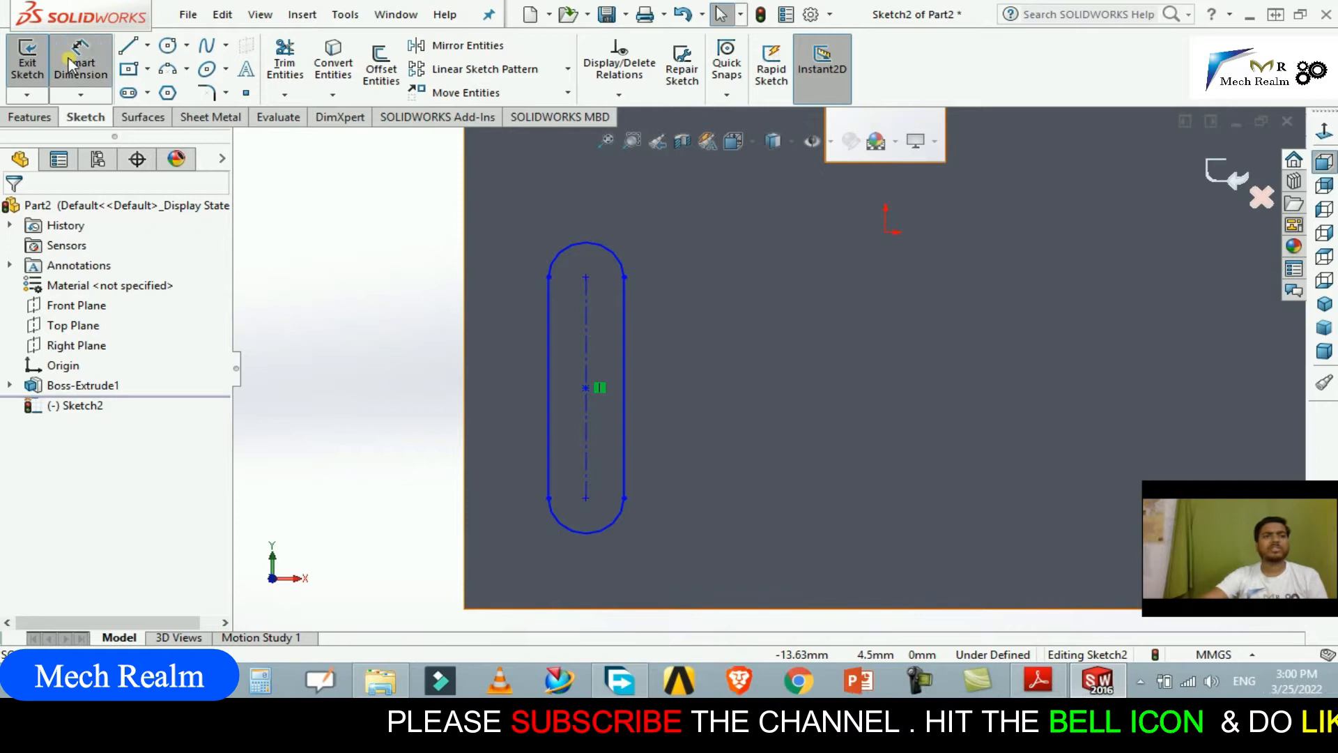
click(604, 250)
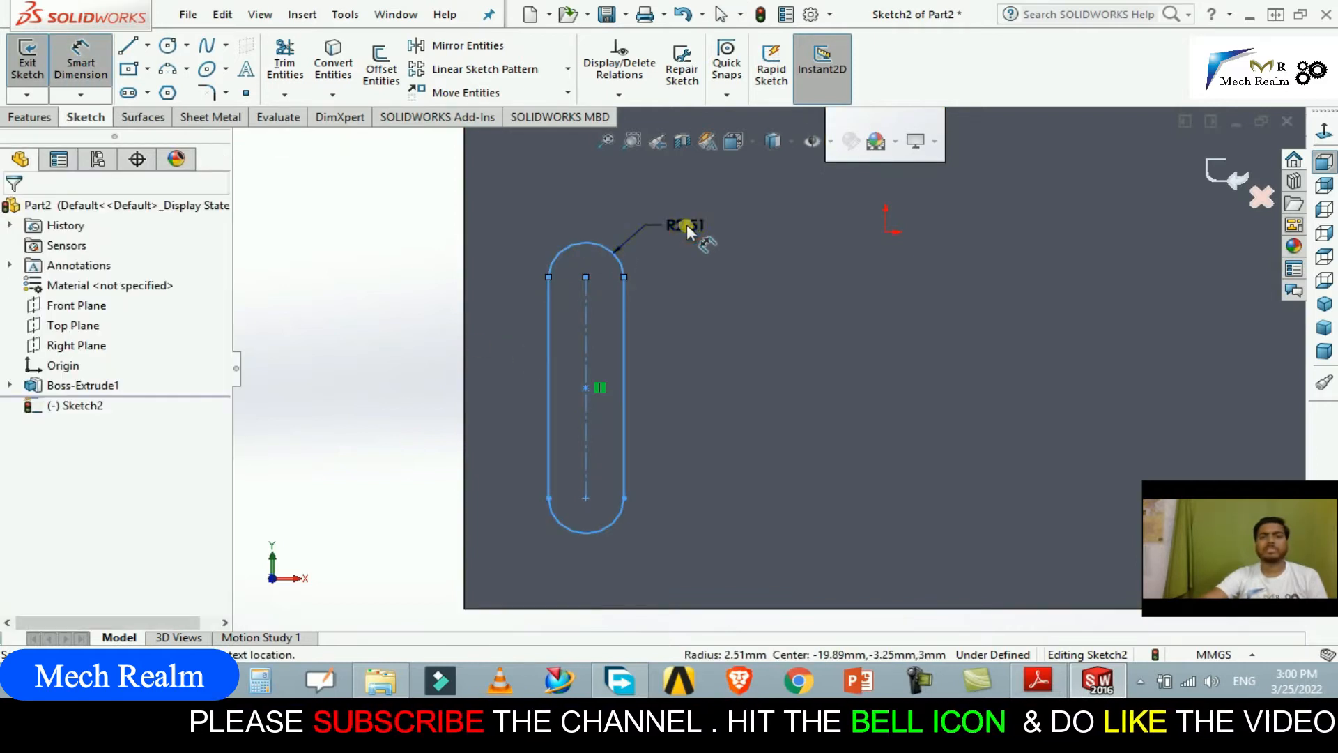
click(690, 230)
key(Return)
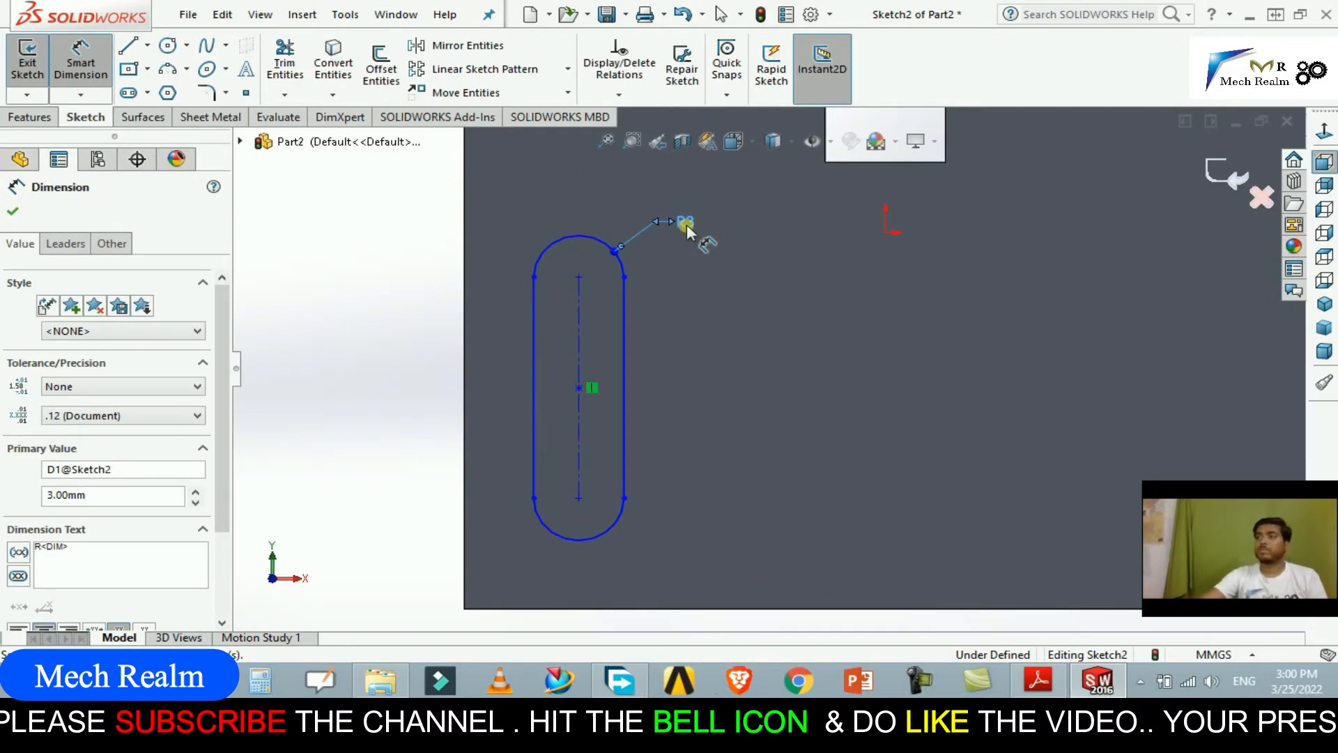
click(579, 301)
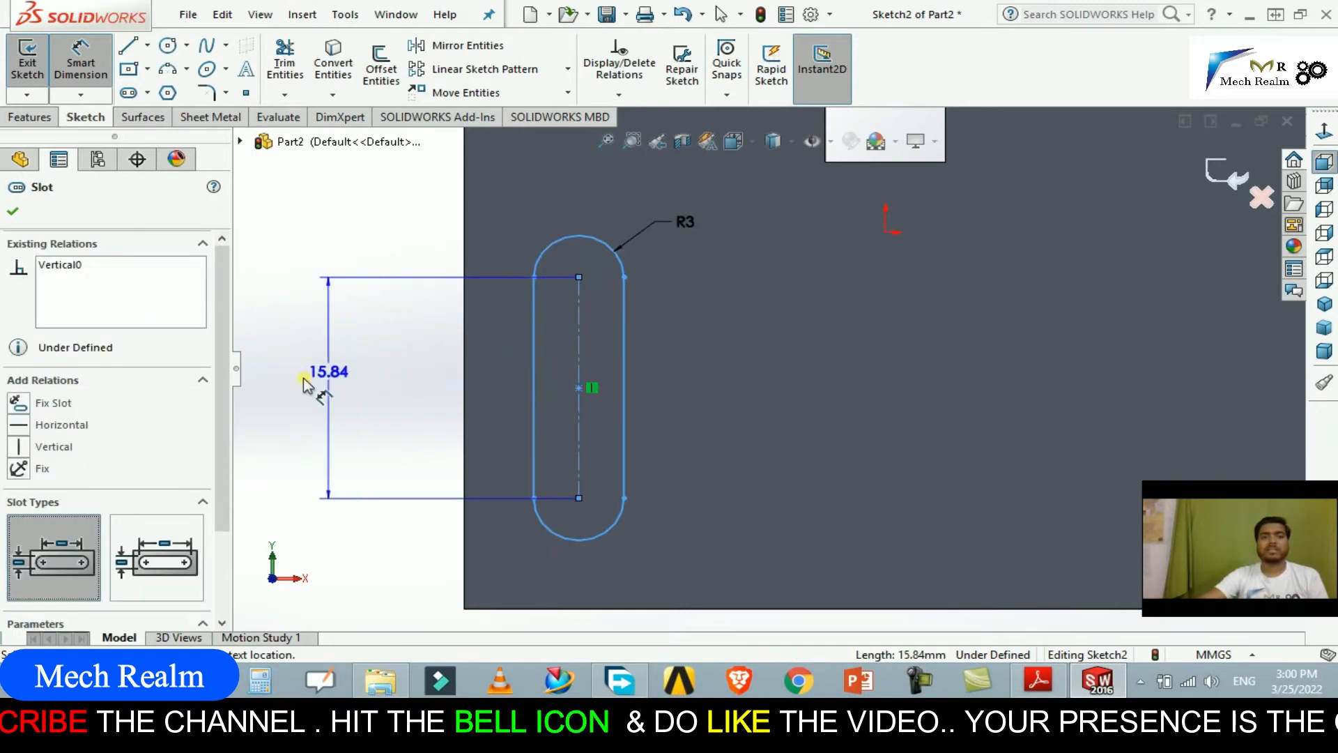
click(293, 380)
key(Return)
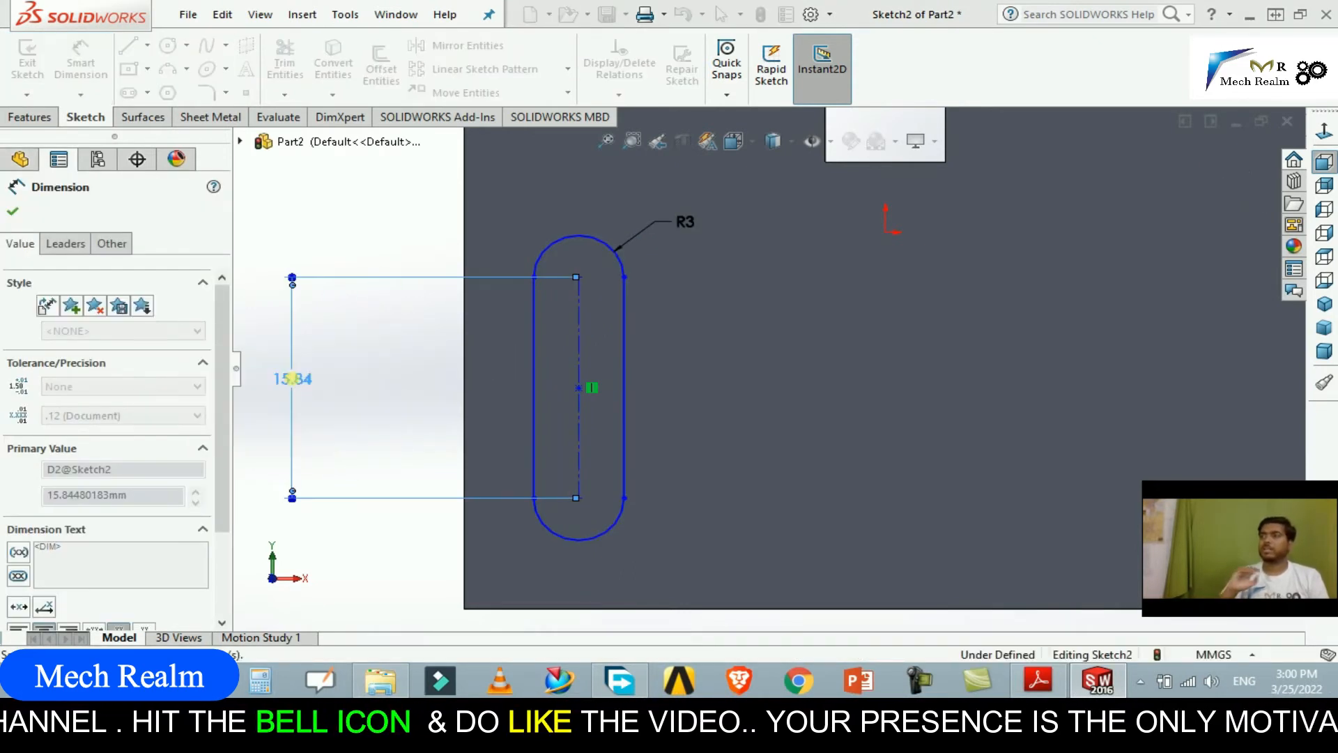
scroll(337, 373, up, 3)
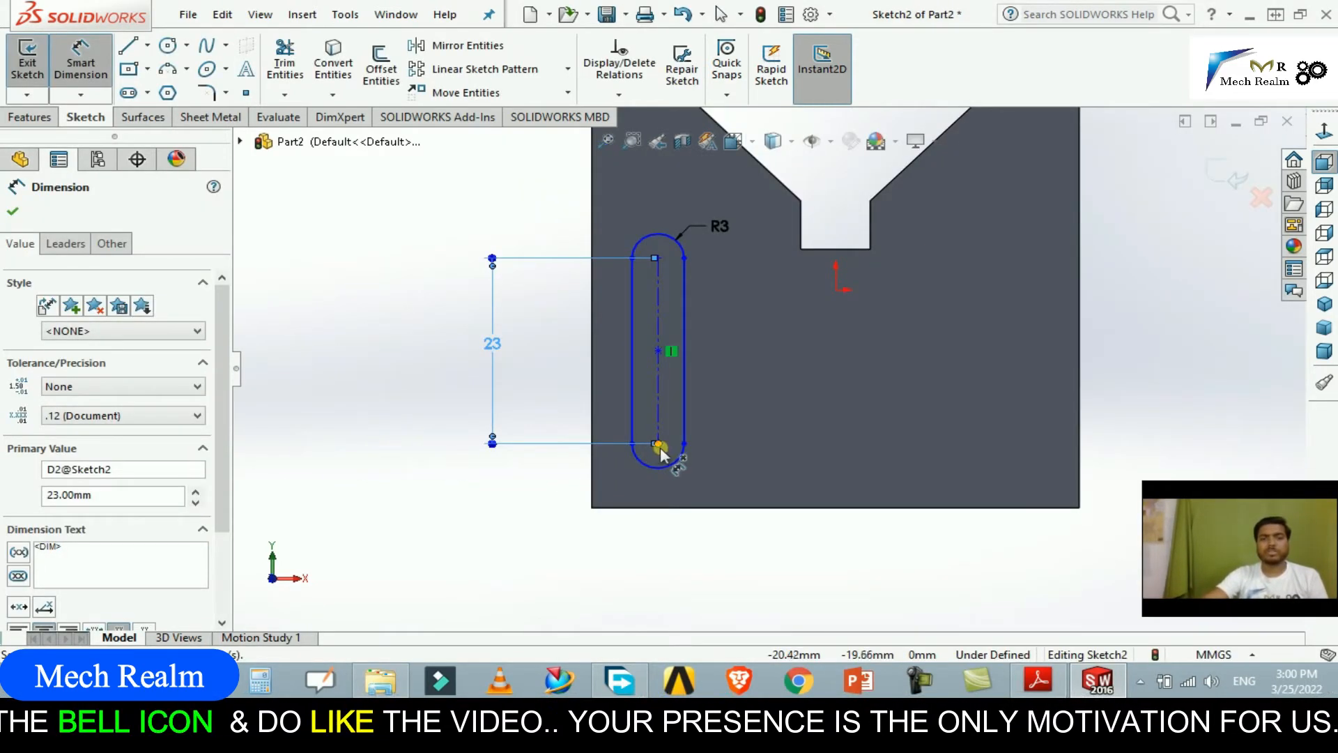
Dimension the slot's lower arc centre 8 mm above the plate's bottom edge
click(658, 444)
click(662, 508)
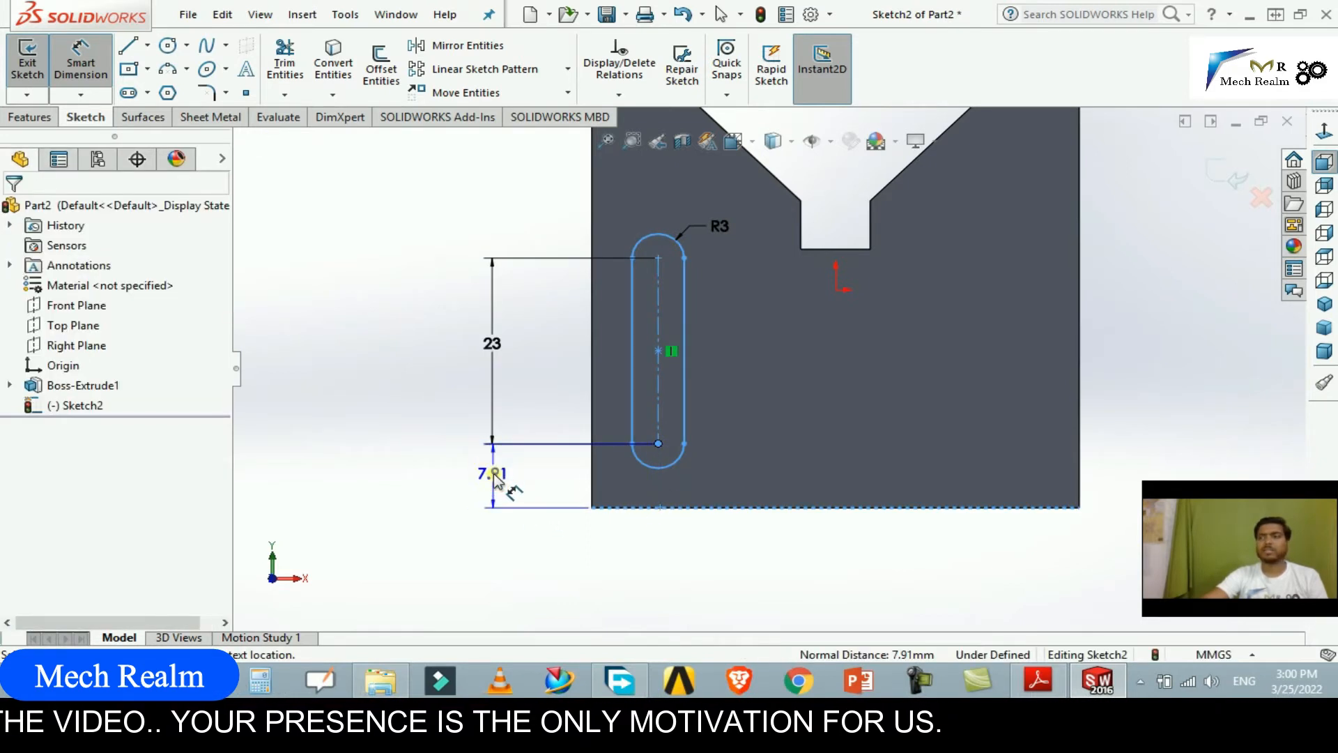
click(495, 477)
text(8)
key(Return)
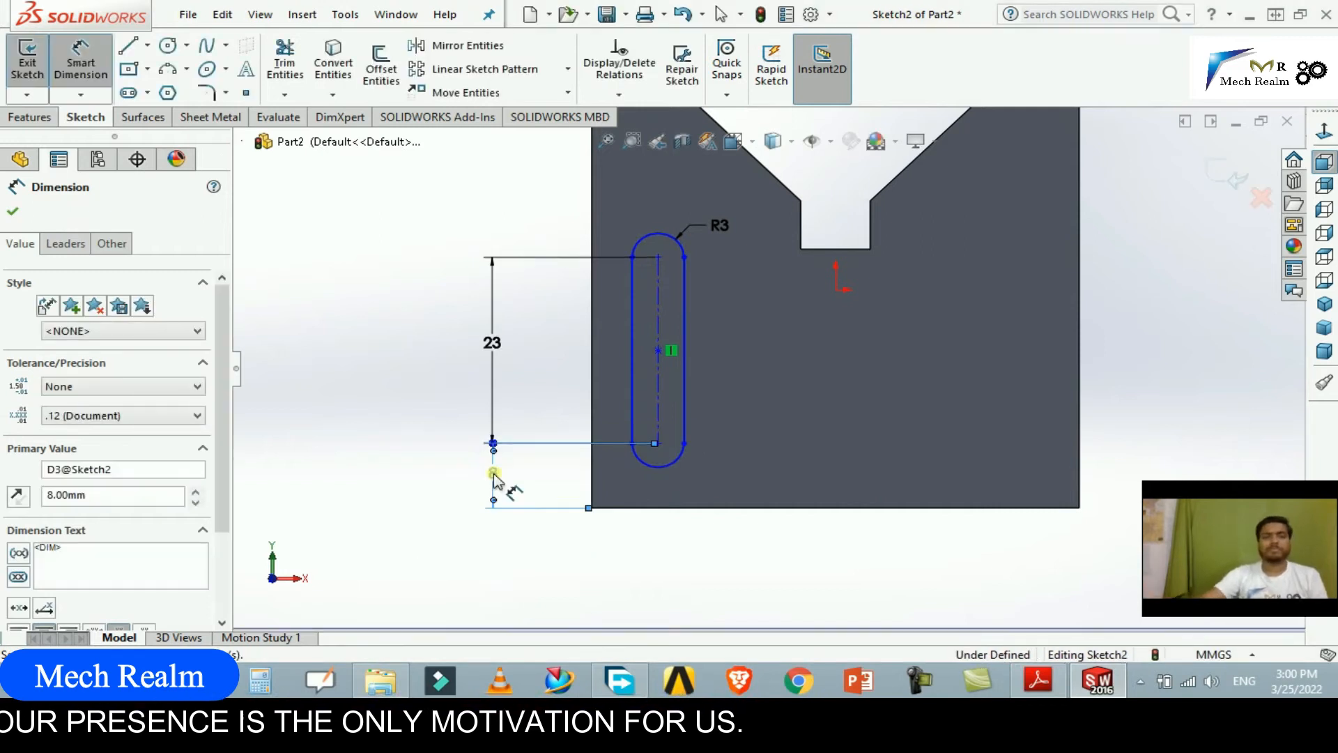
key(Escape)
Move the slot closer to the plate's left edge, with its centreline about 24 mm from the origin
scroll(502, 478, down, 3)
scroll(760, 411, up, 3)
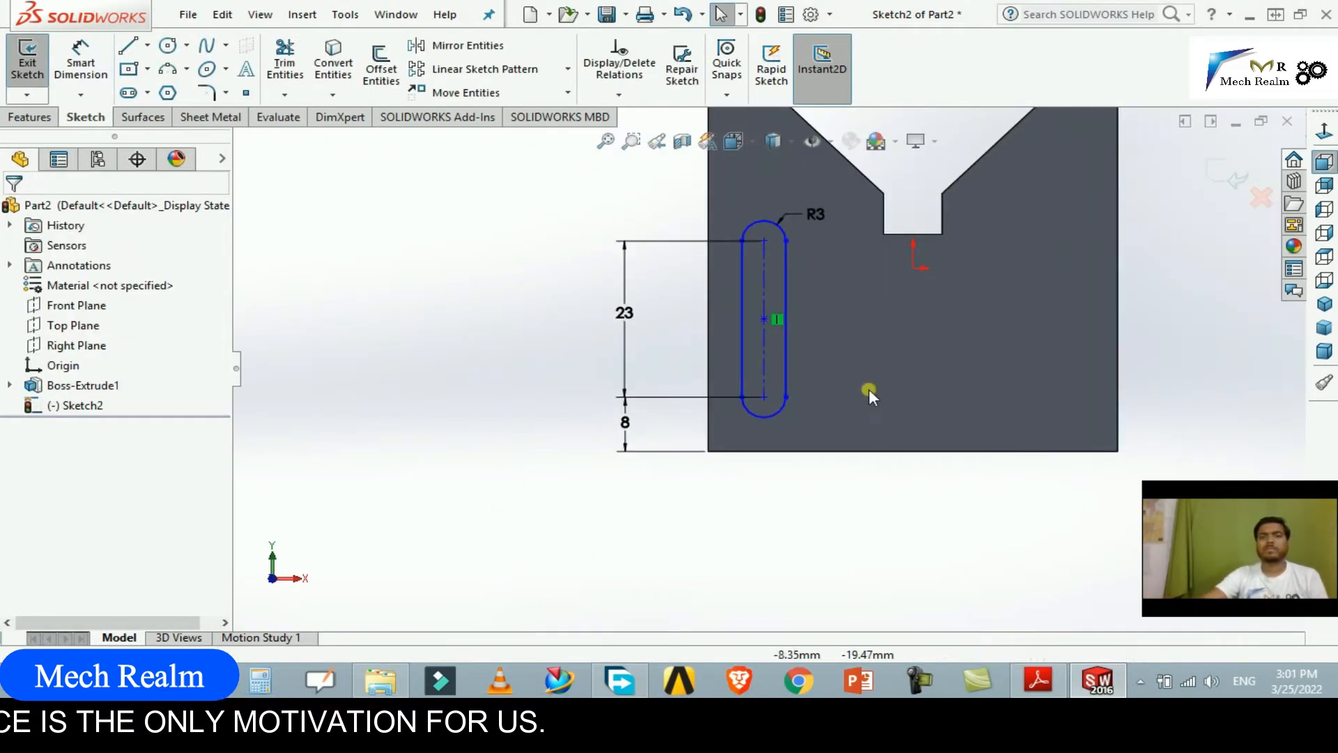
mouse_move(882, 379)
ctrl+middle_down()
mouse_move(858, 404)
mouse_move(786, 409)
ctrl+middle_up()
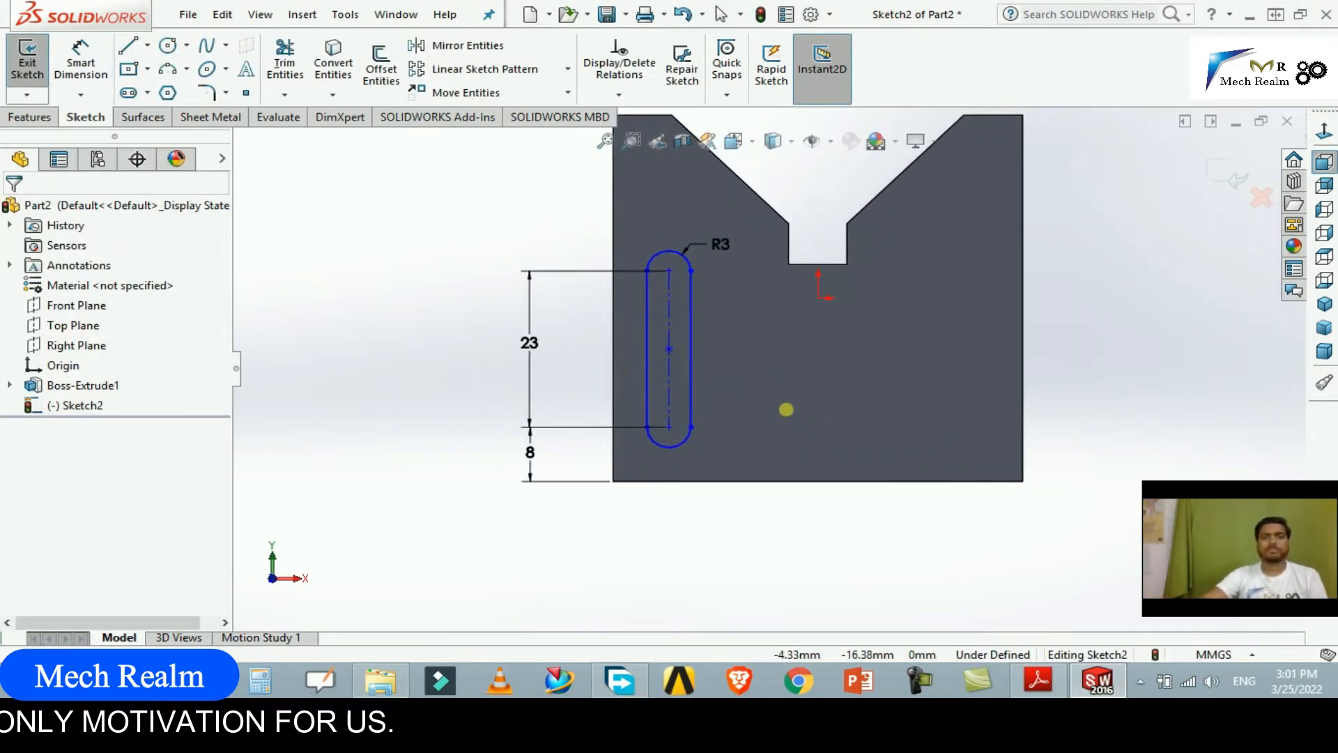
click(689, 323)
drag(686, 330, 690, 329)
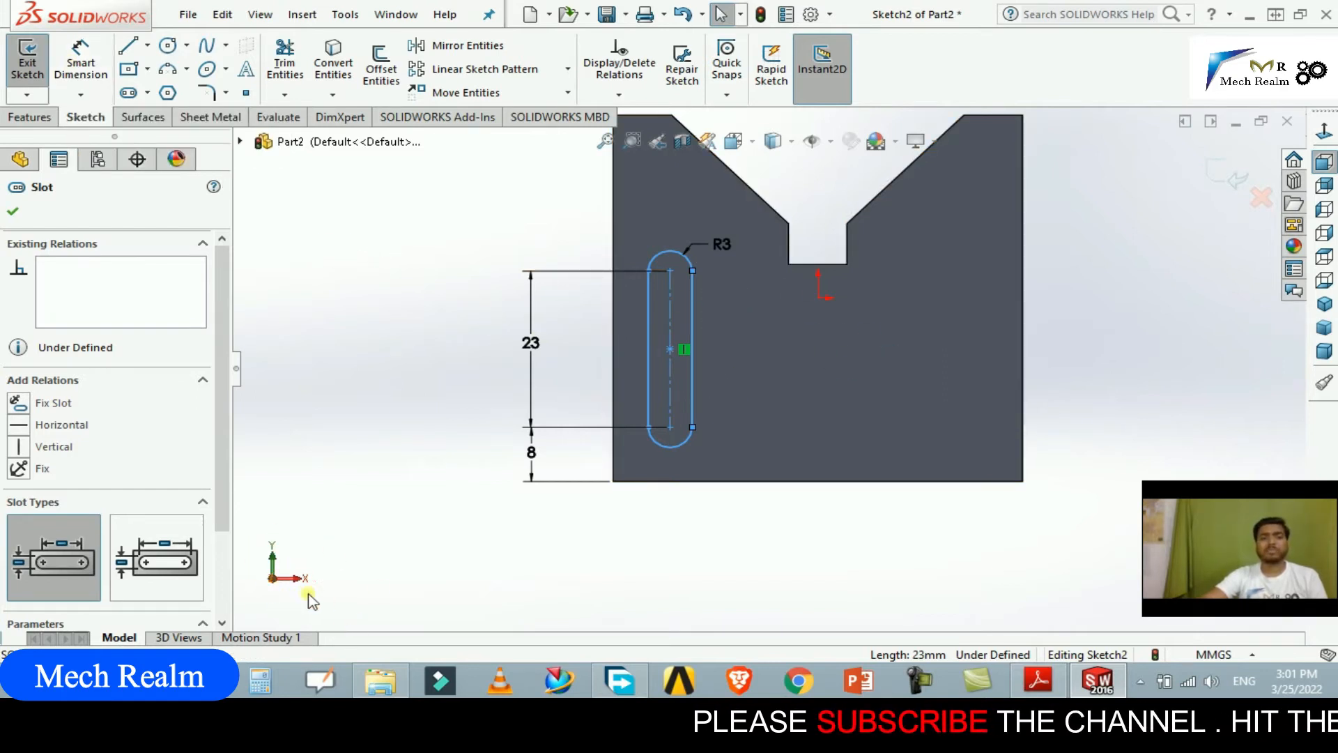
drag(670, 426, 643, 427)
Dimension the horizontal distance between the slot's lower arc centre and the origin, and exit the sketch
click(818, 298)
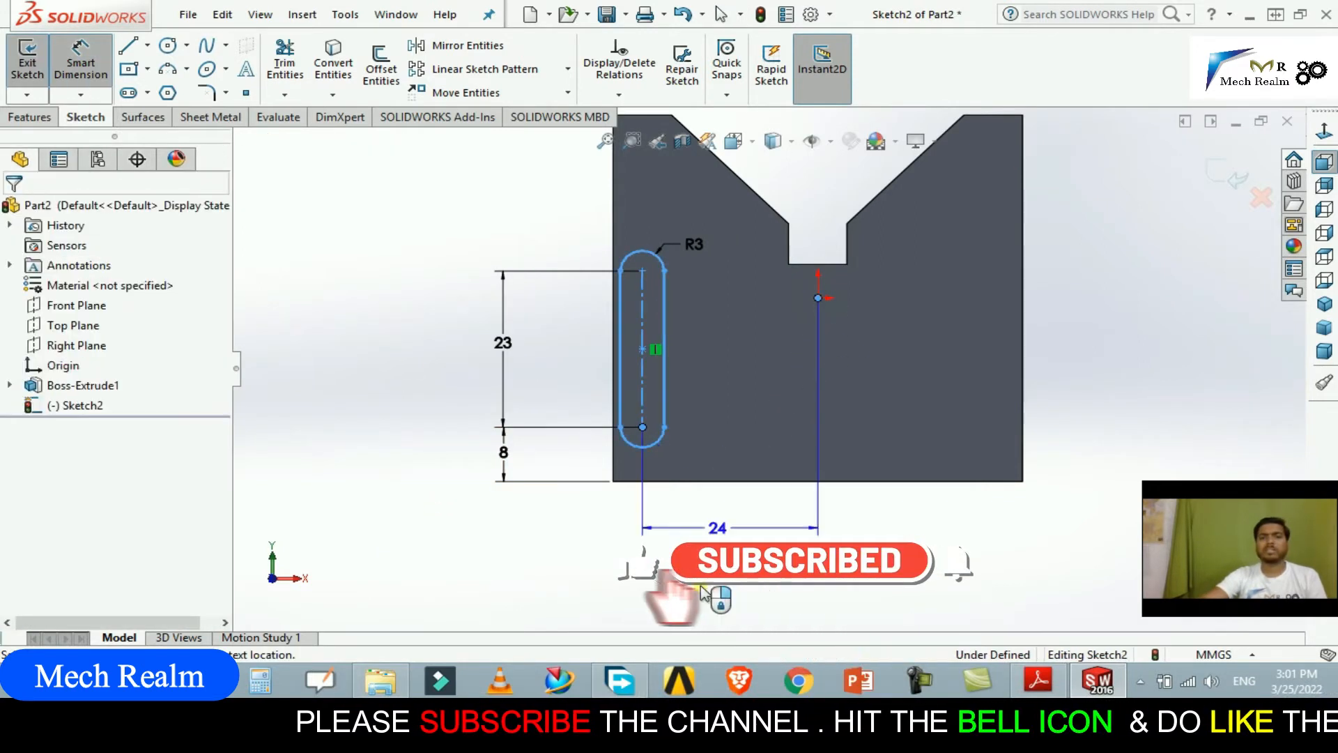
click(728, 533)
key(Return)
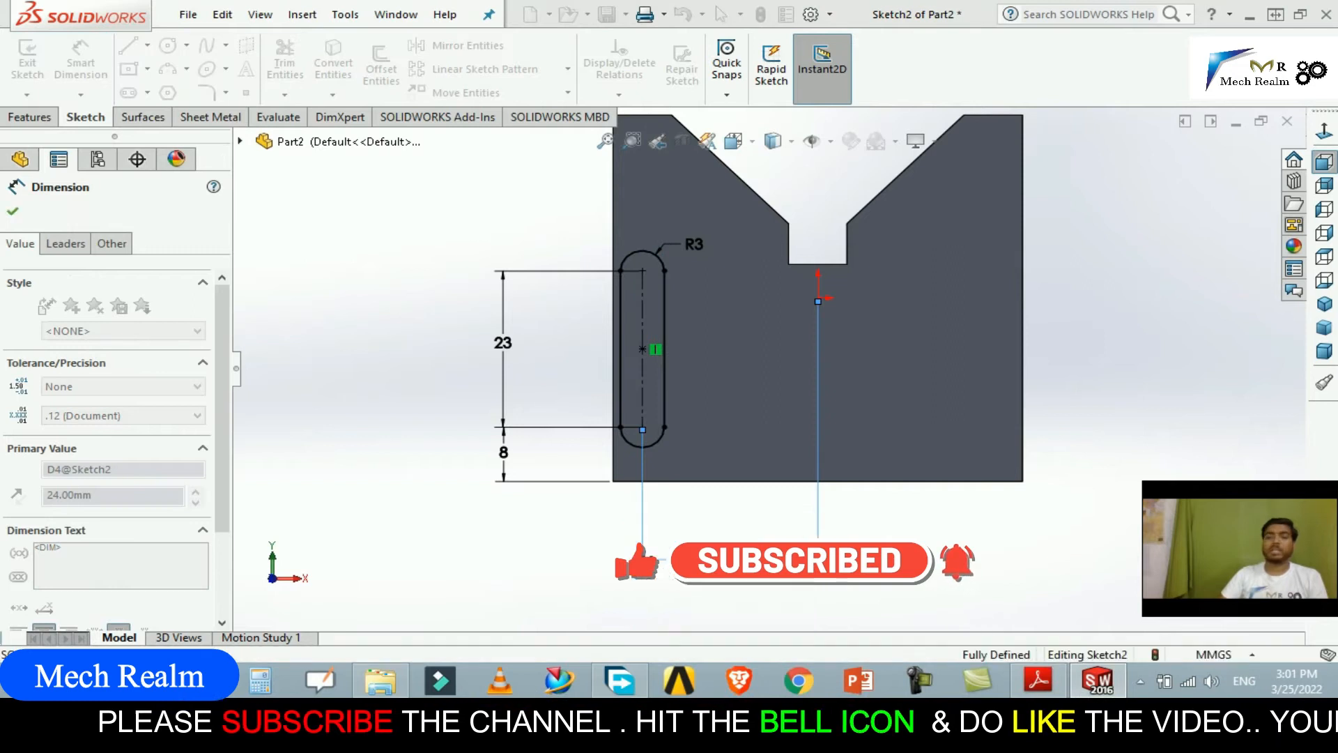
click(213, 179)
click(28, 63)
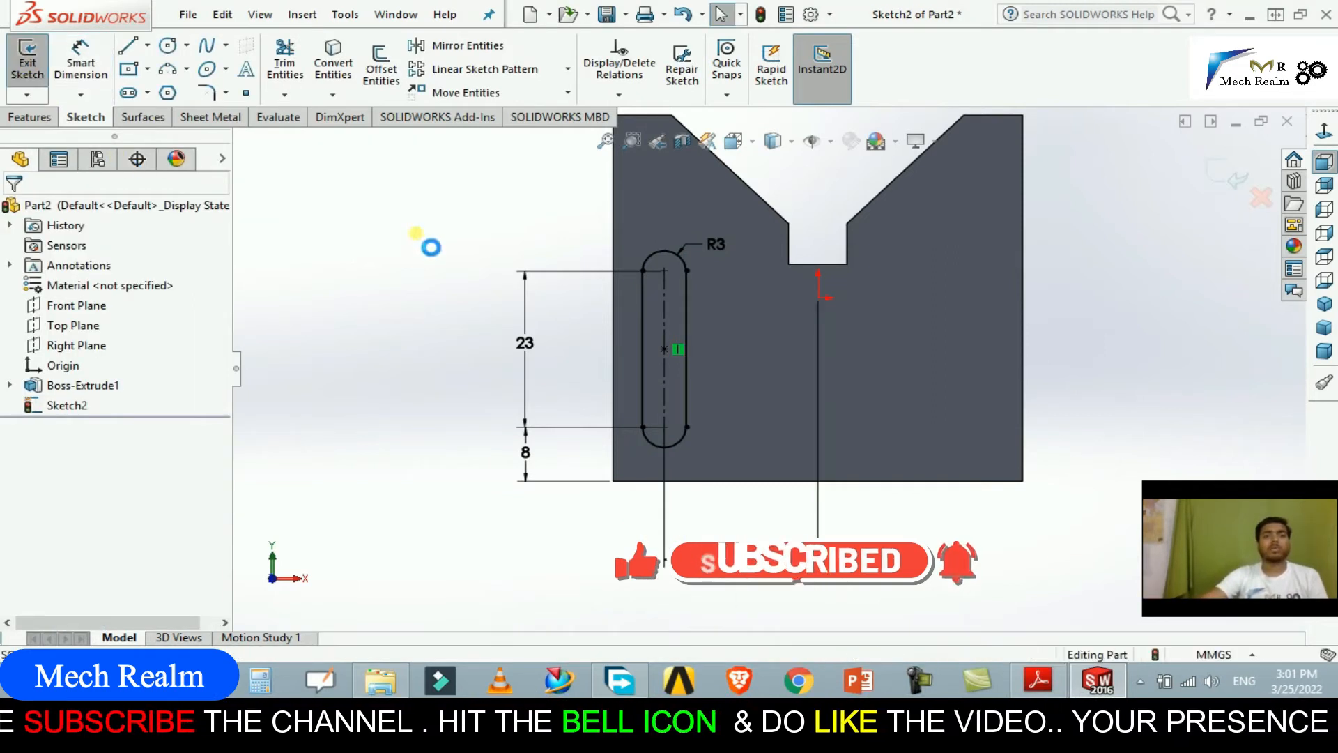
Make an extruded cut from the slot sketch with a Blind end condition and a depth of 6 mm
middle_drag(469, 263, 514, 318)
click(31, 116)
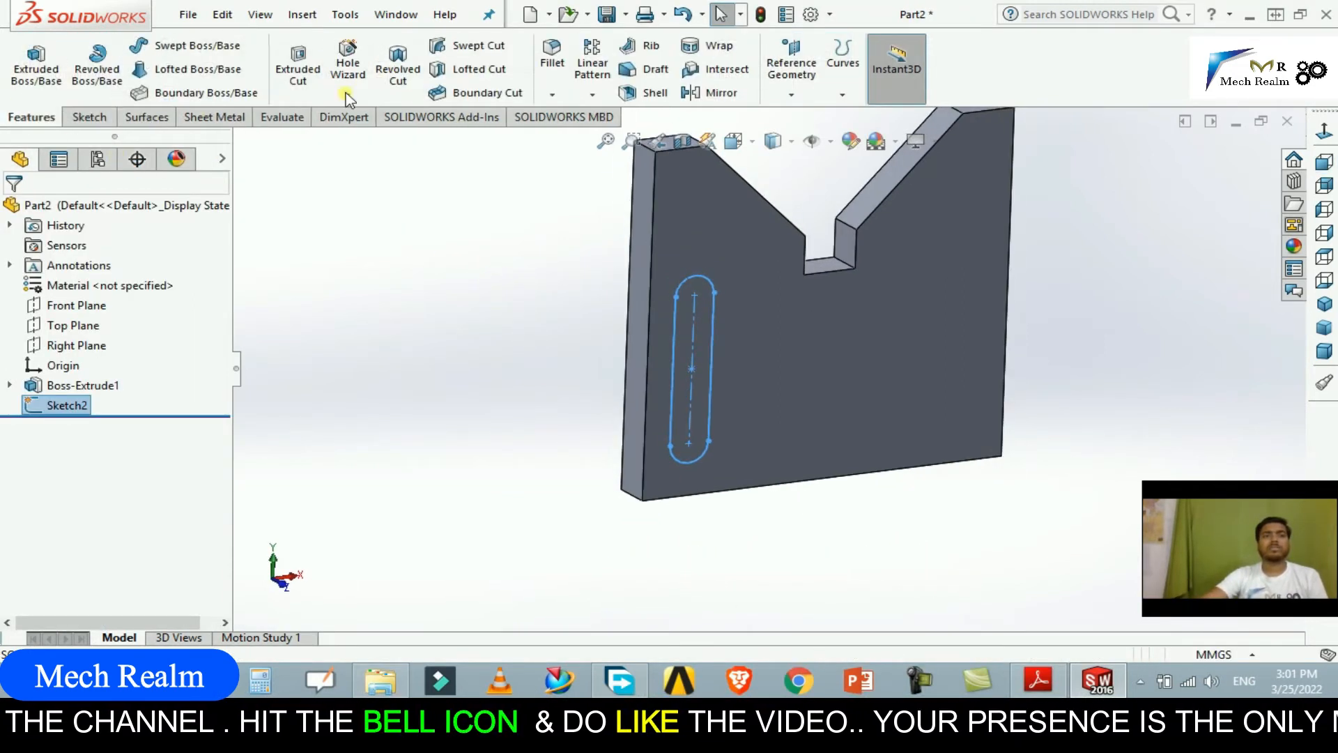
click(307, 66)
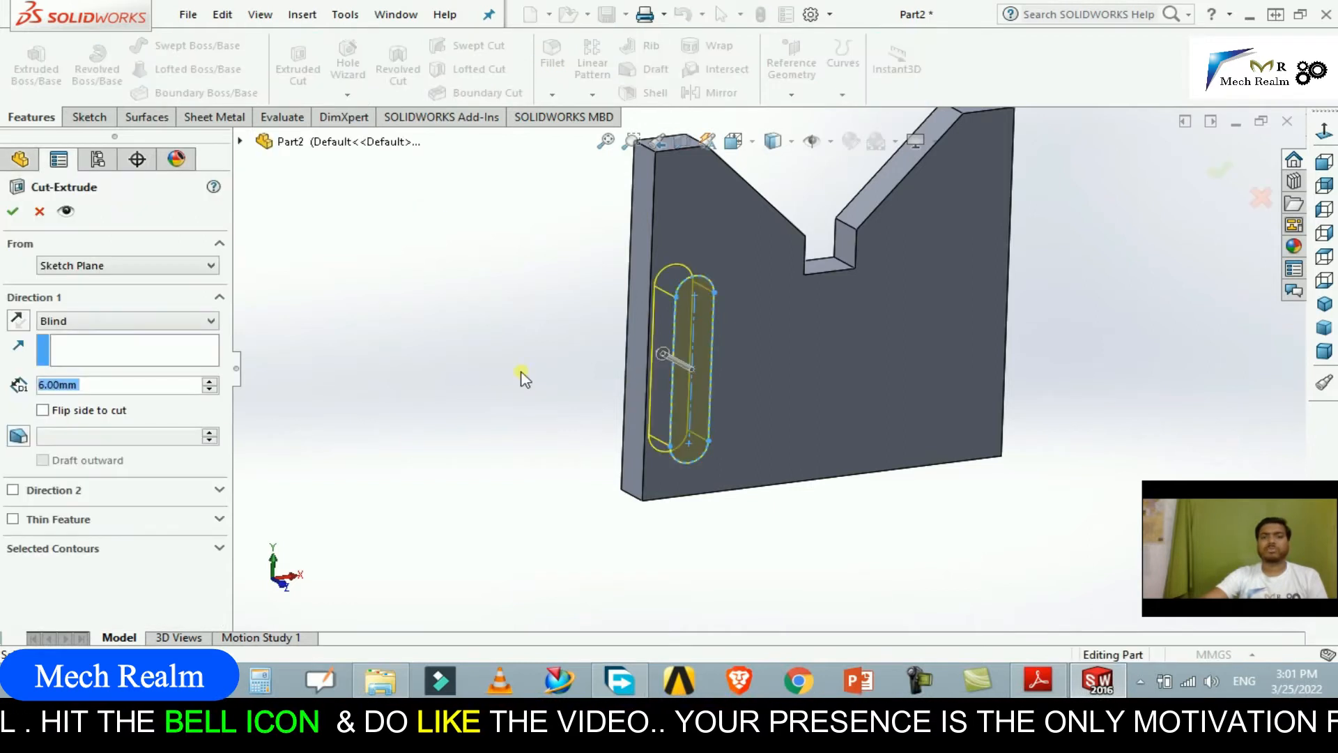
click(149, 321)
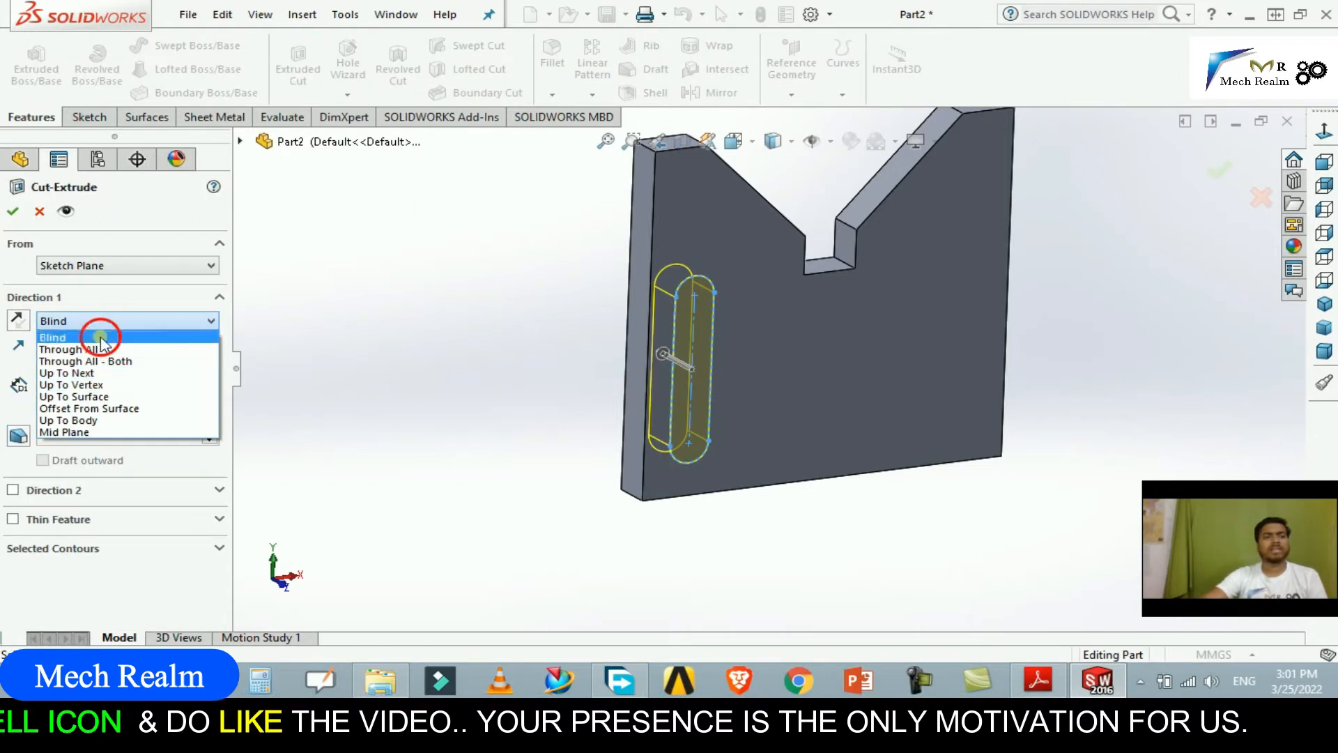
click(99, 333)
key(Return)
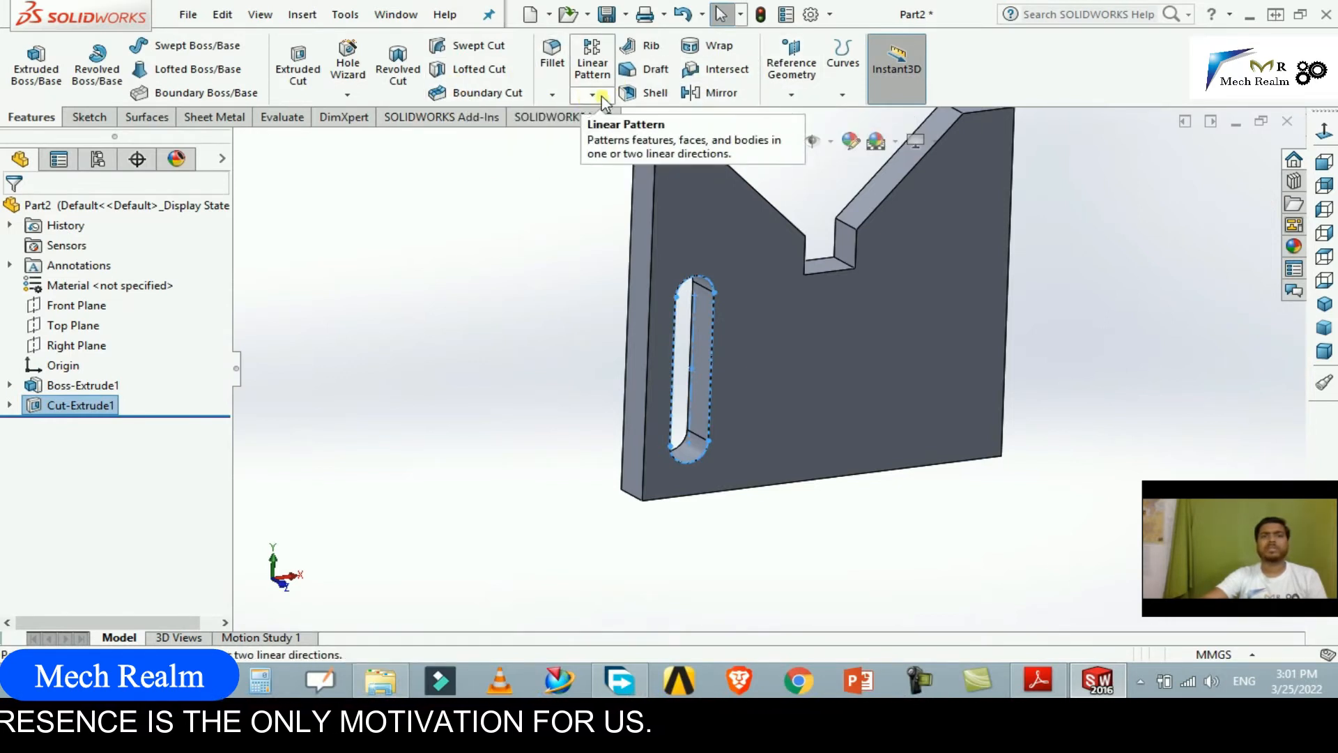
Mirror the slot cut about the Right Plane onto the other side of the plate
click(710, 92)
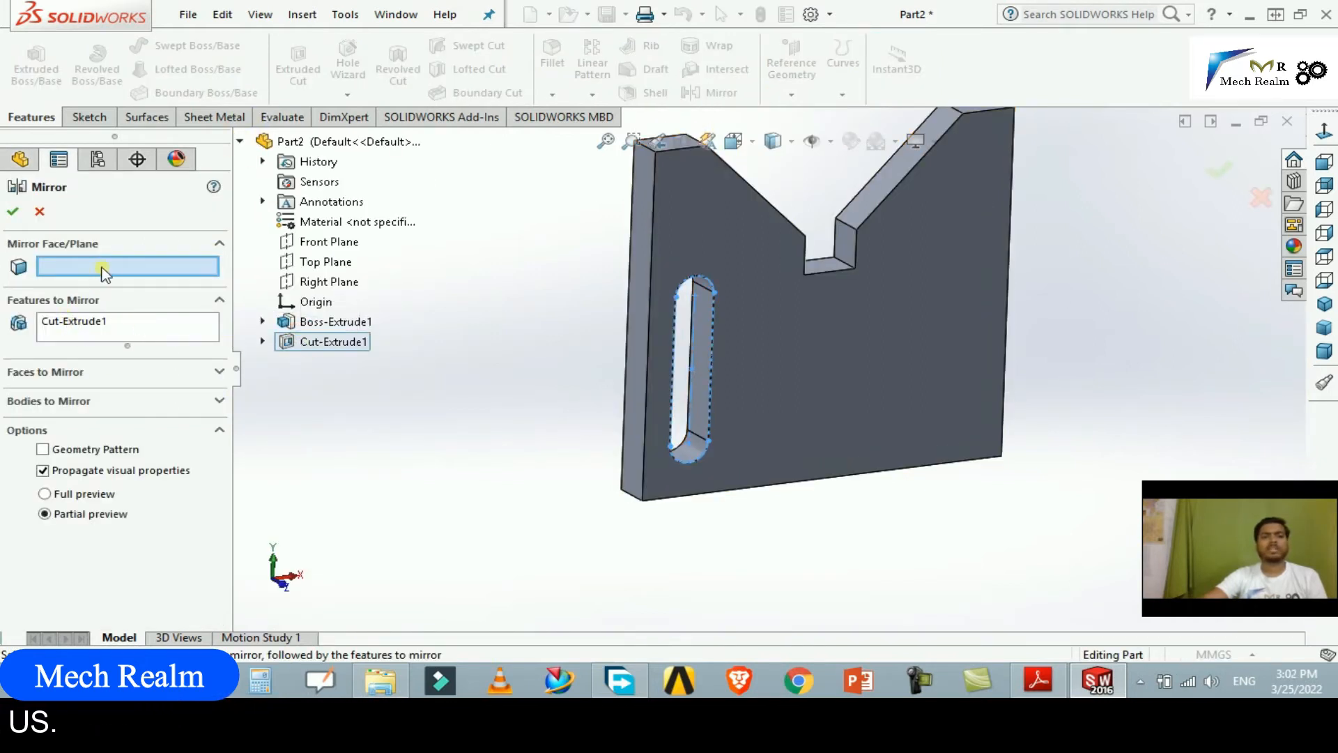
scroll(812, 292, up, 3)
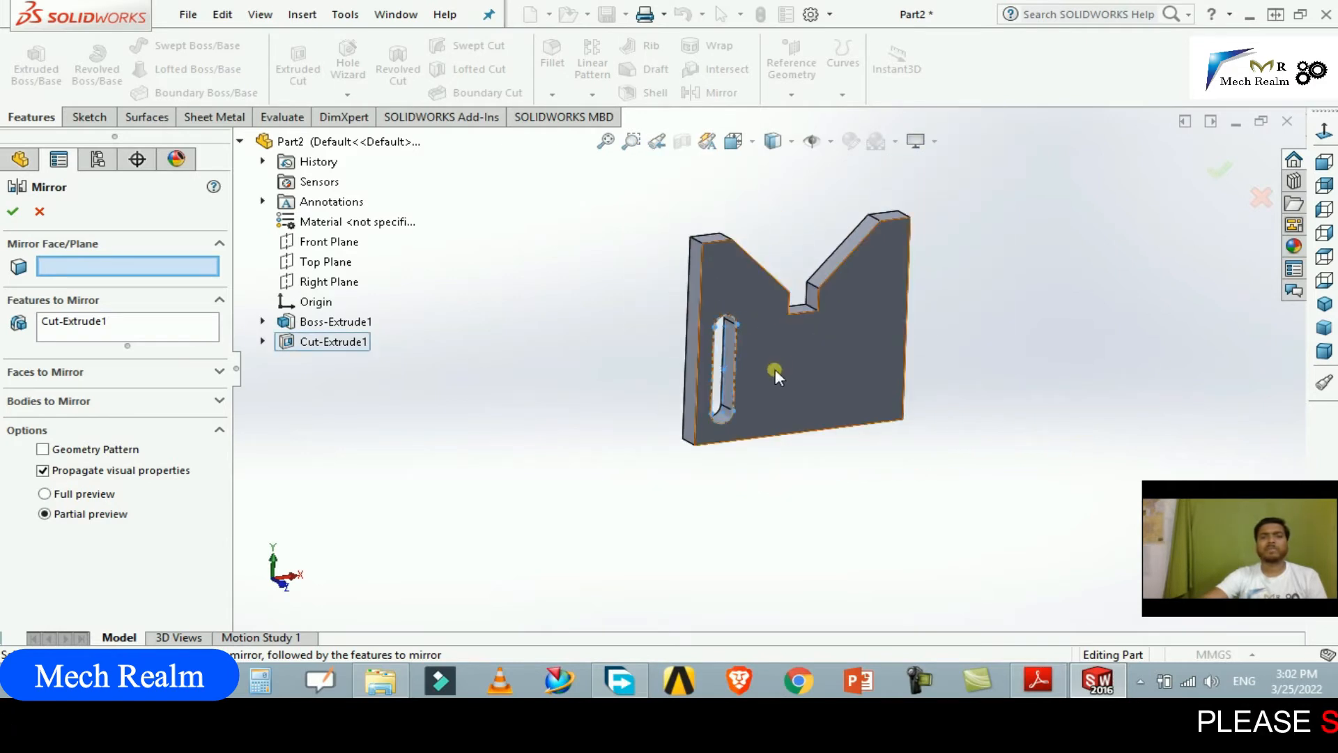
click(322, 282)
click(8, 215)
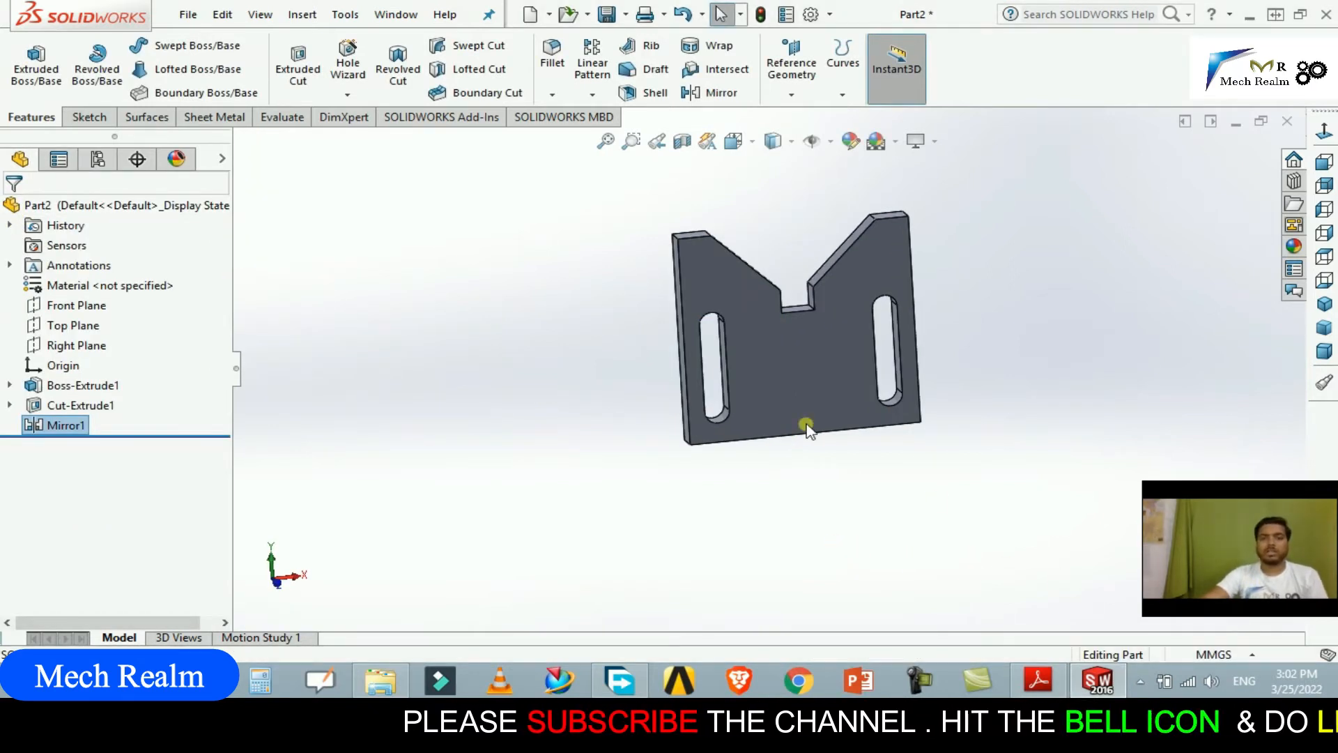
Start a sketch on the flat floor of the central relief slot and view it straight on
scroll(806, 316, down, 5)
scroll(806, 317, down, 2)
click(709, 336)
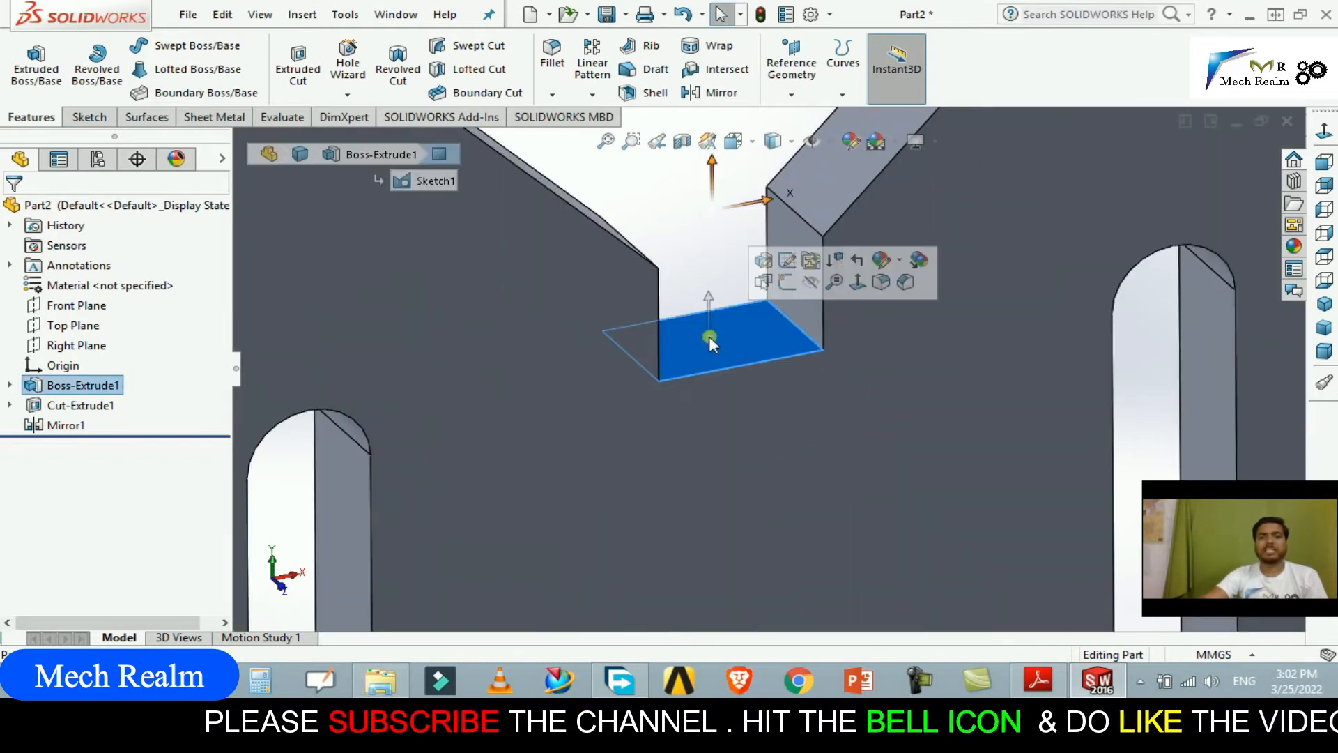
click(787, 278)
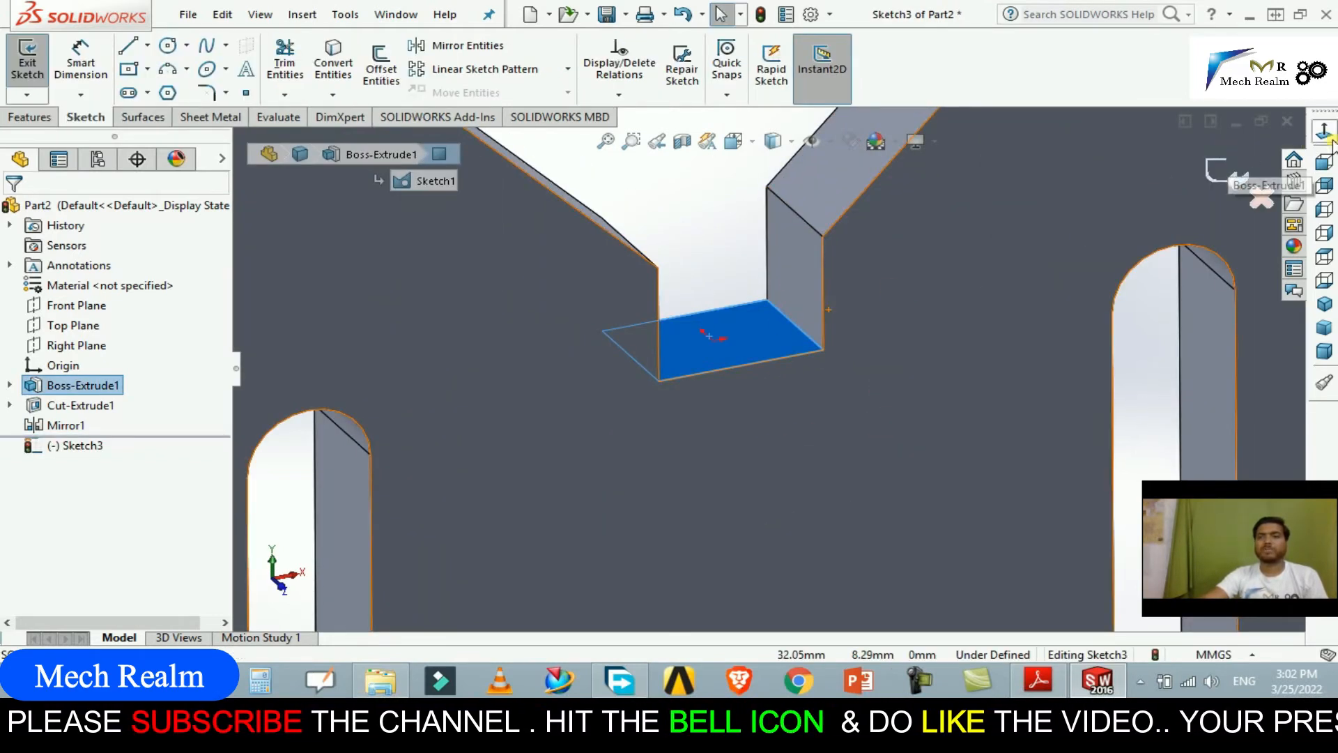
scroll(788, 371, down, 3)
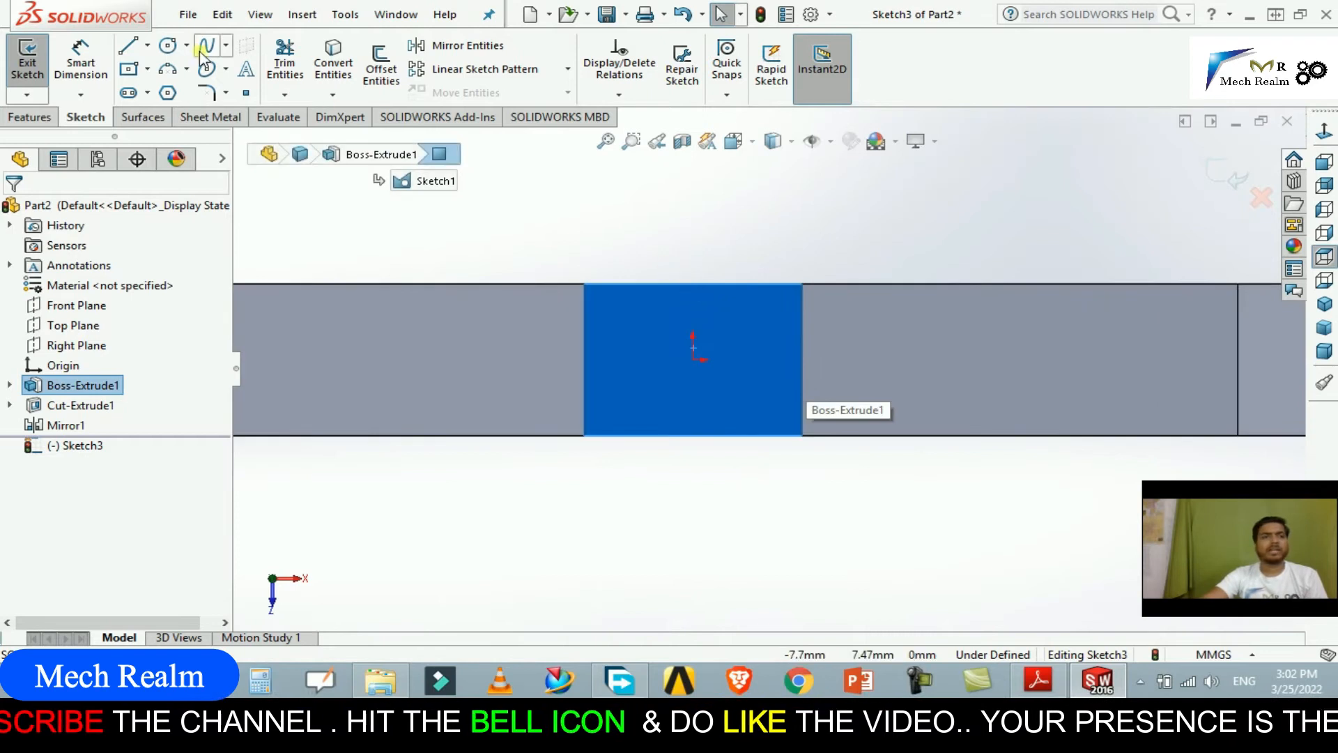
Draw a circle centred on the origin of the relief floor sketch and set its diameter to 12 mm
click(167, 47)
click(693, 359)
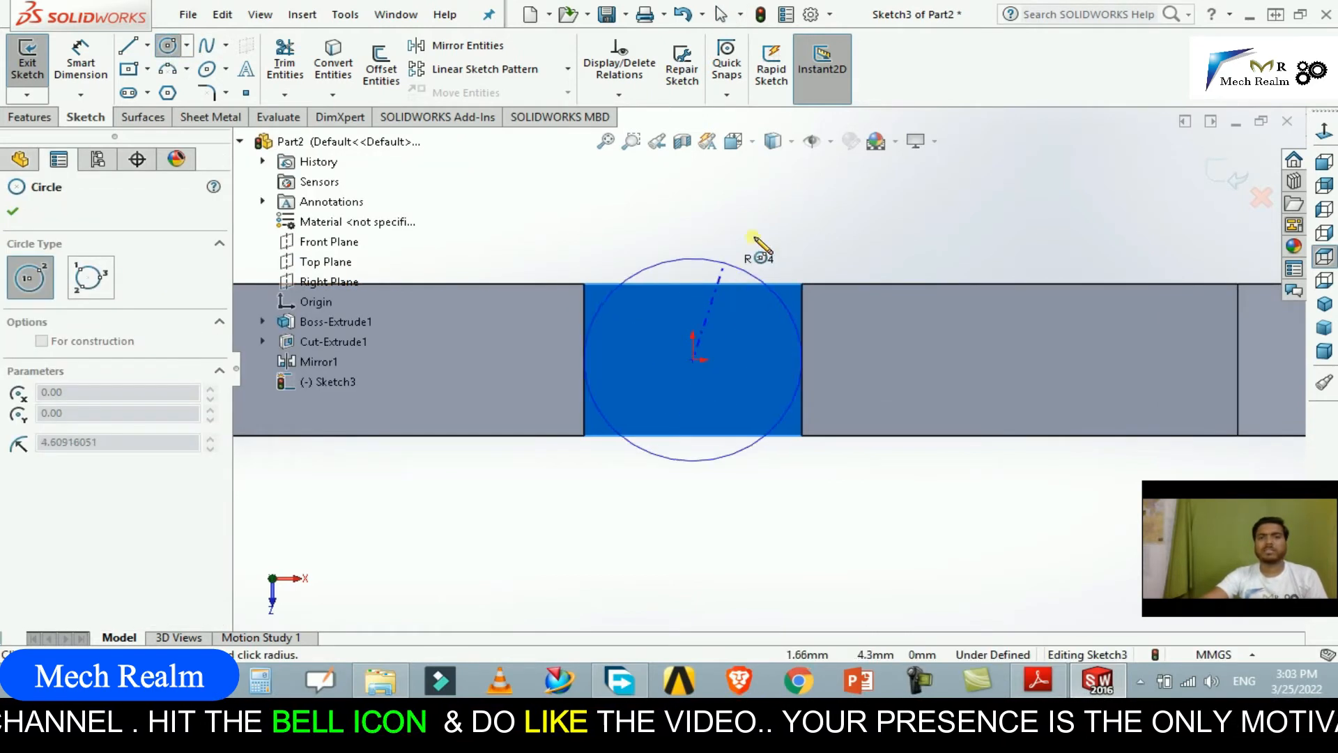
click(765, 240)
click(81, 62)
click(782, 260)
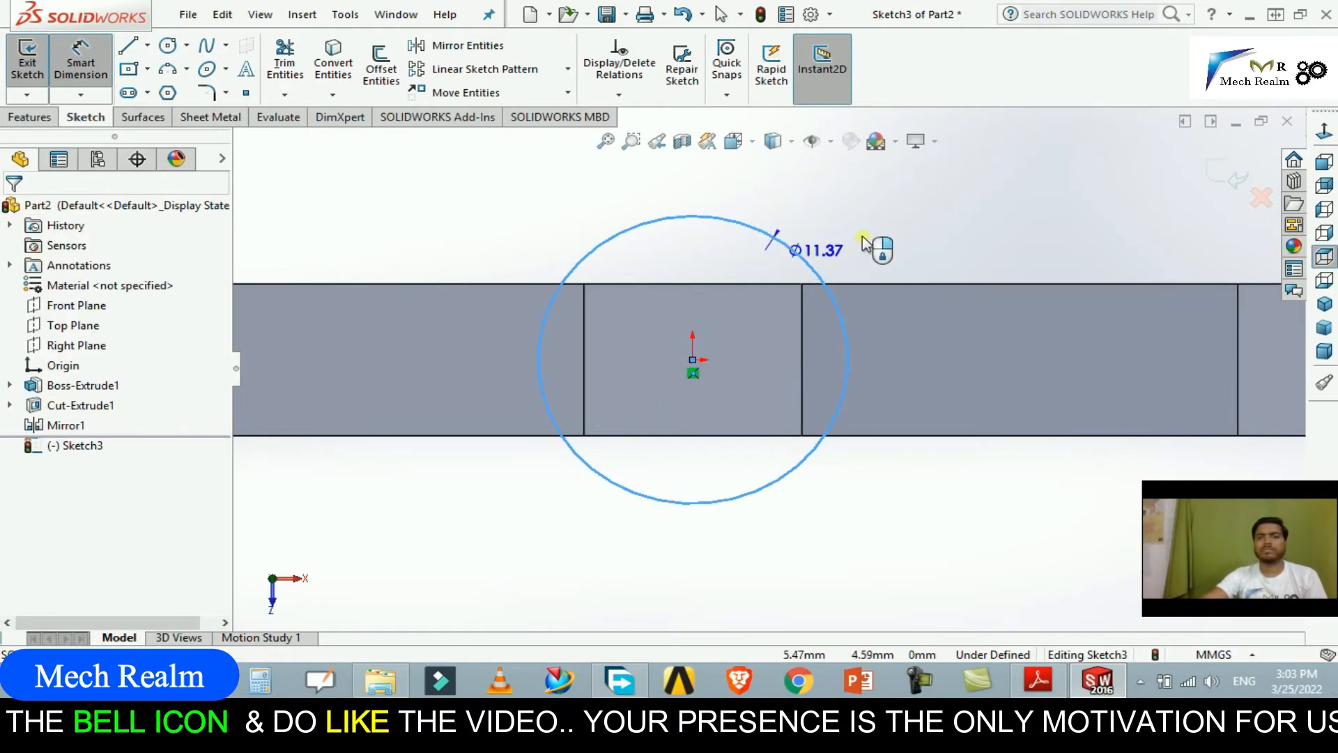
click(864, 239)
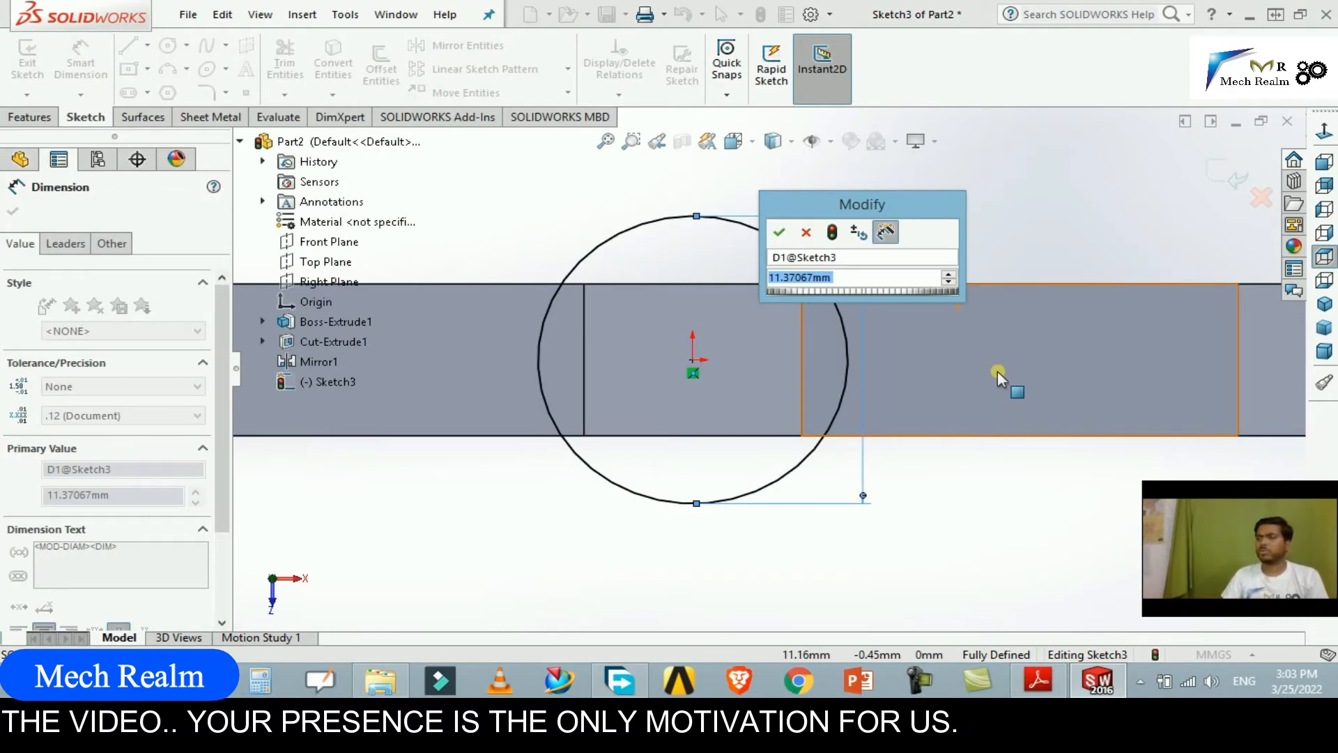
text(12)
key(Return)
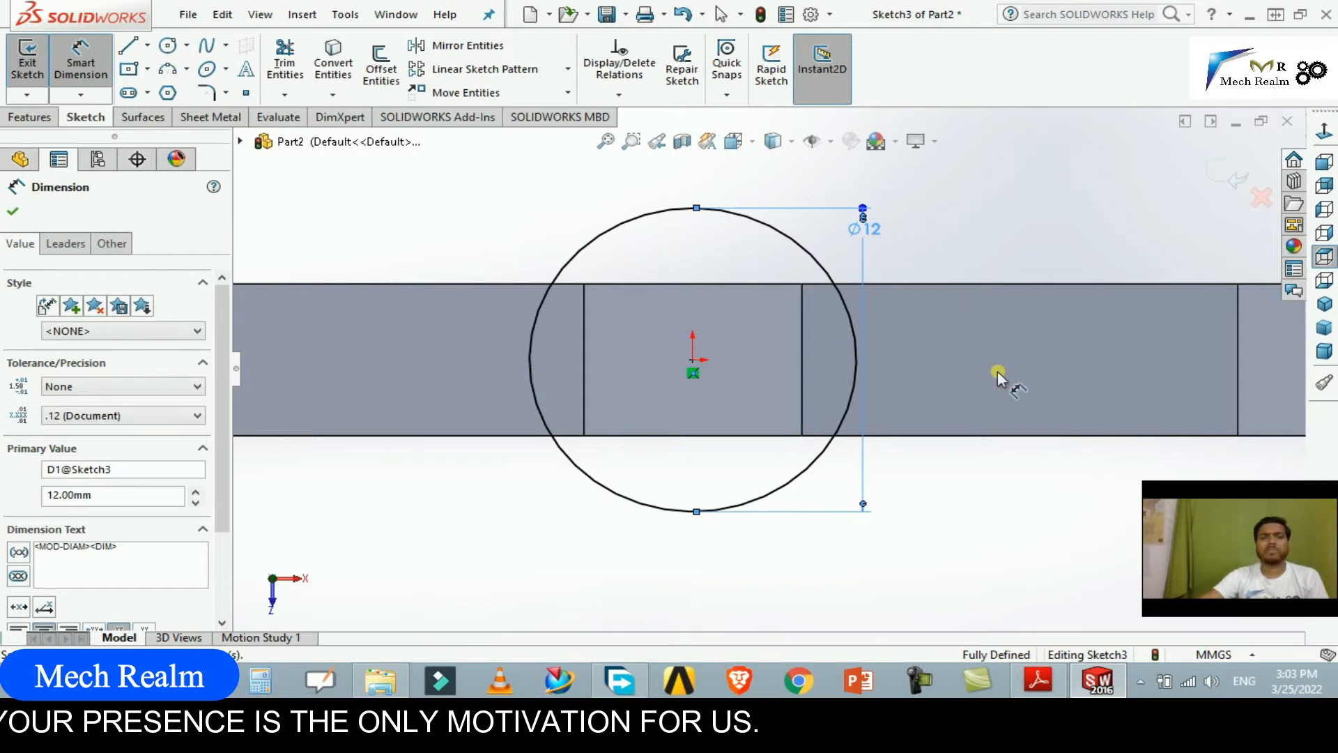
Extrude the 12 mm circle as a boss with an Up To Surface end condition, ending at the plate's bottom face
key(Escape)
scroll(866, 360, up, 4)
mouse_move(866, 362)
middle_down()
mouse_move(833, 276)
mouse_move(842, 212)
middle_up()
click(36, 63)
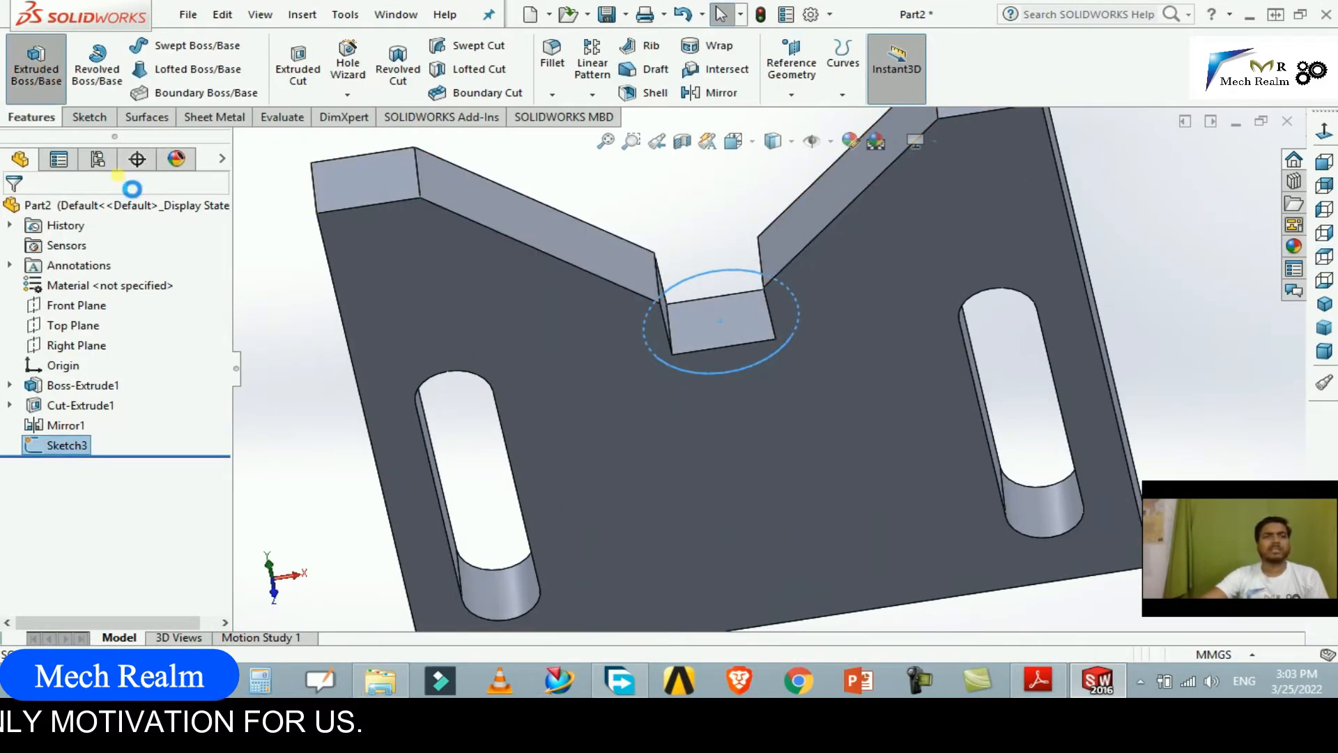
click(145, 324)
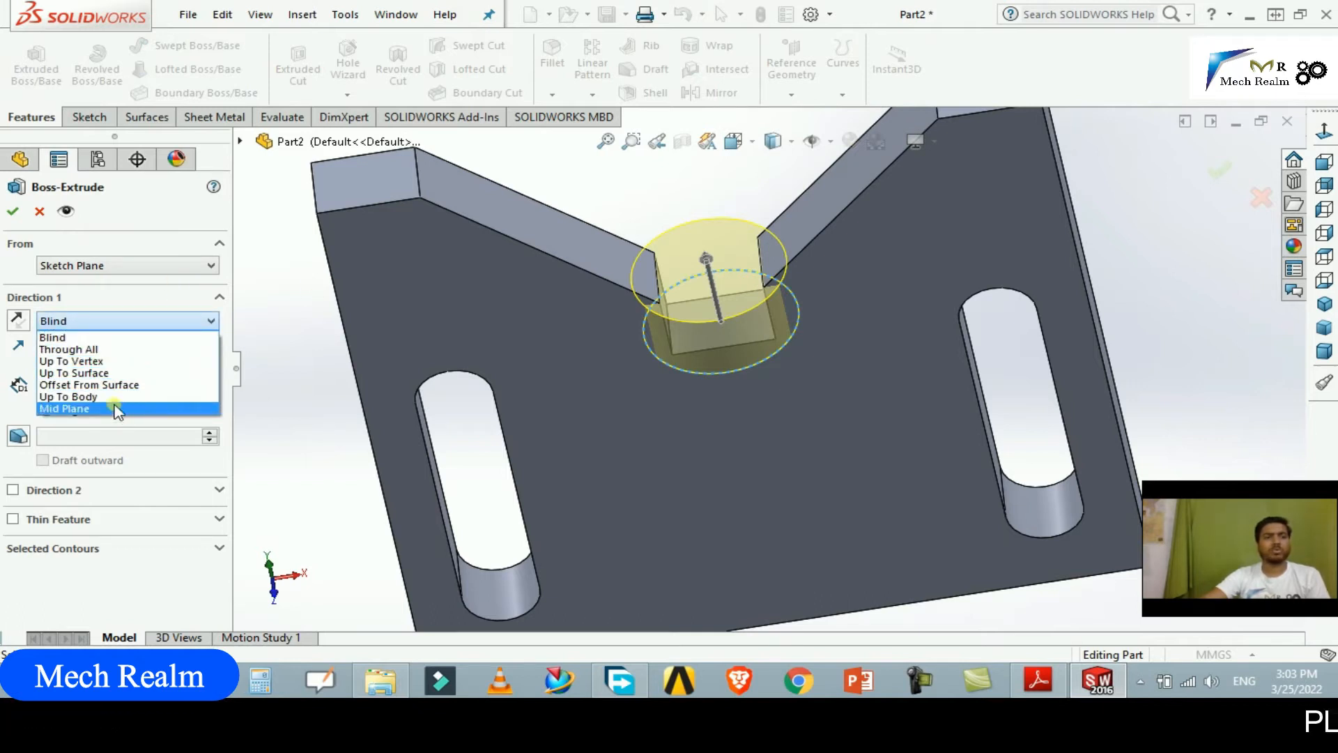
click(117, 376)
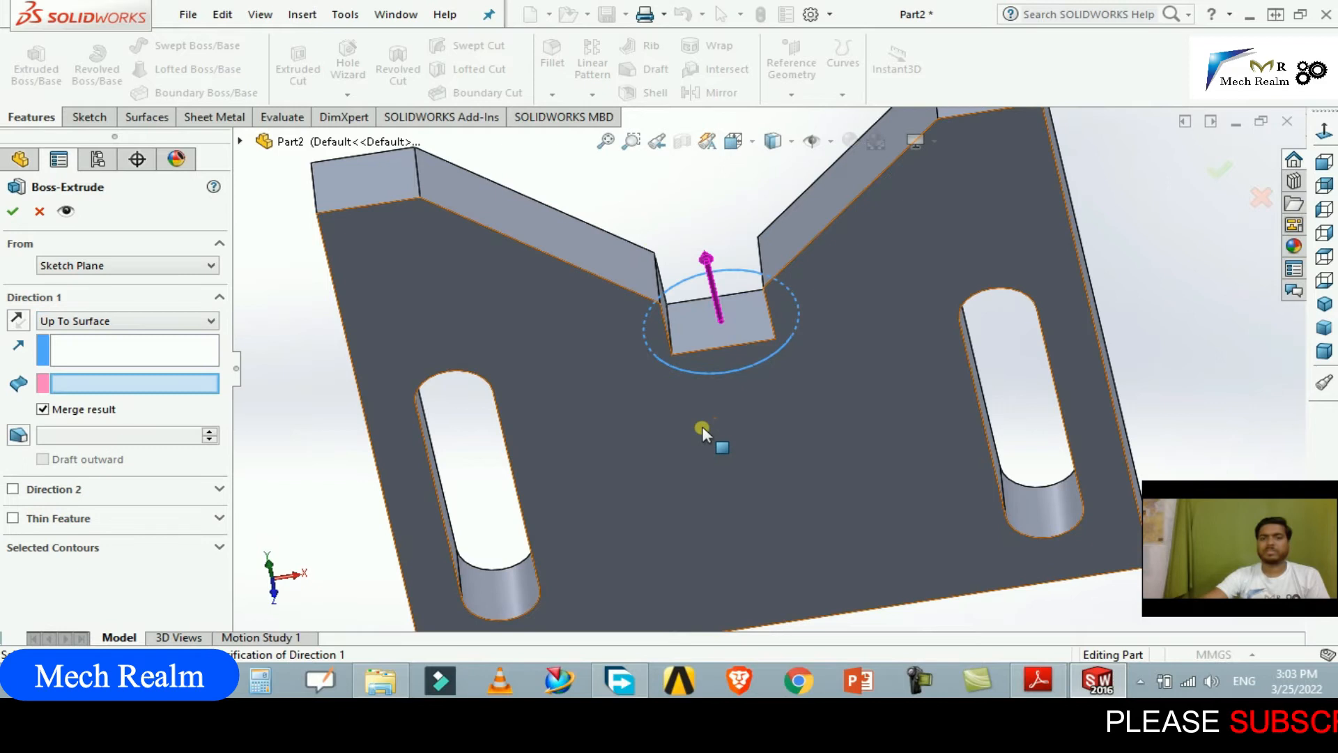
scroll(701, 425, up, 5)
scroll(792, 406, down, 5)
click(746, 502)
scroll(786, 416, up, 5)
middle_drag(786, 416, 793, 557)
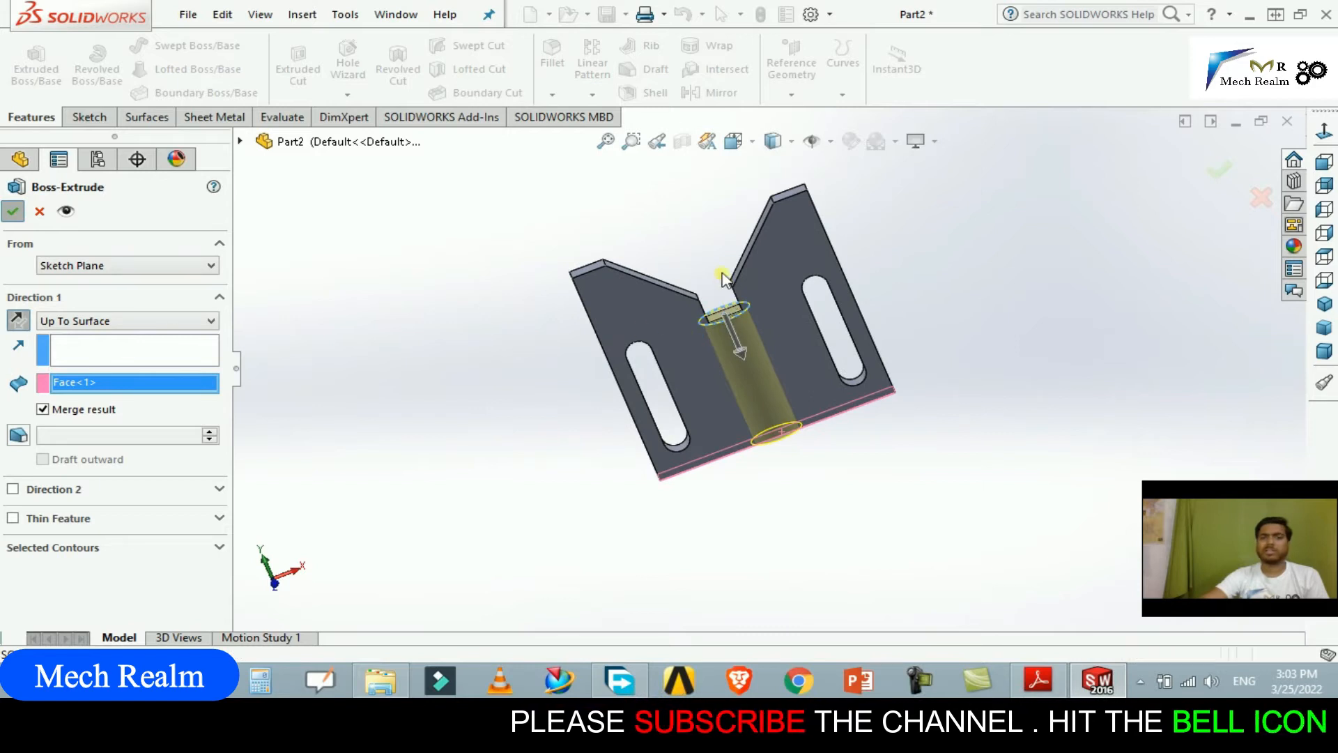
key(Return)
Position a Hole Wizard hole on the cylindrical boss's top face using a 3D sketch point made concentric with the boss's circular edge
scroll(756, 307, down, 3)
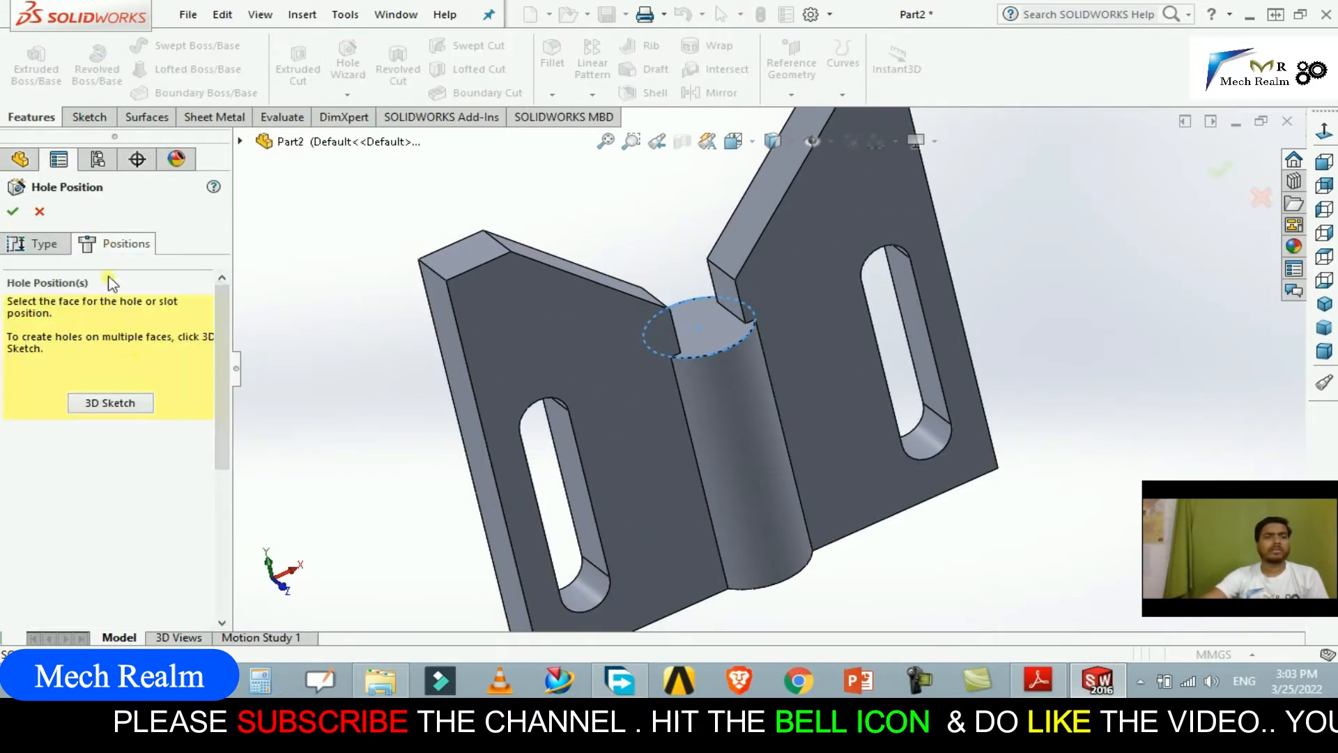
click(697, 329)
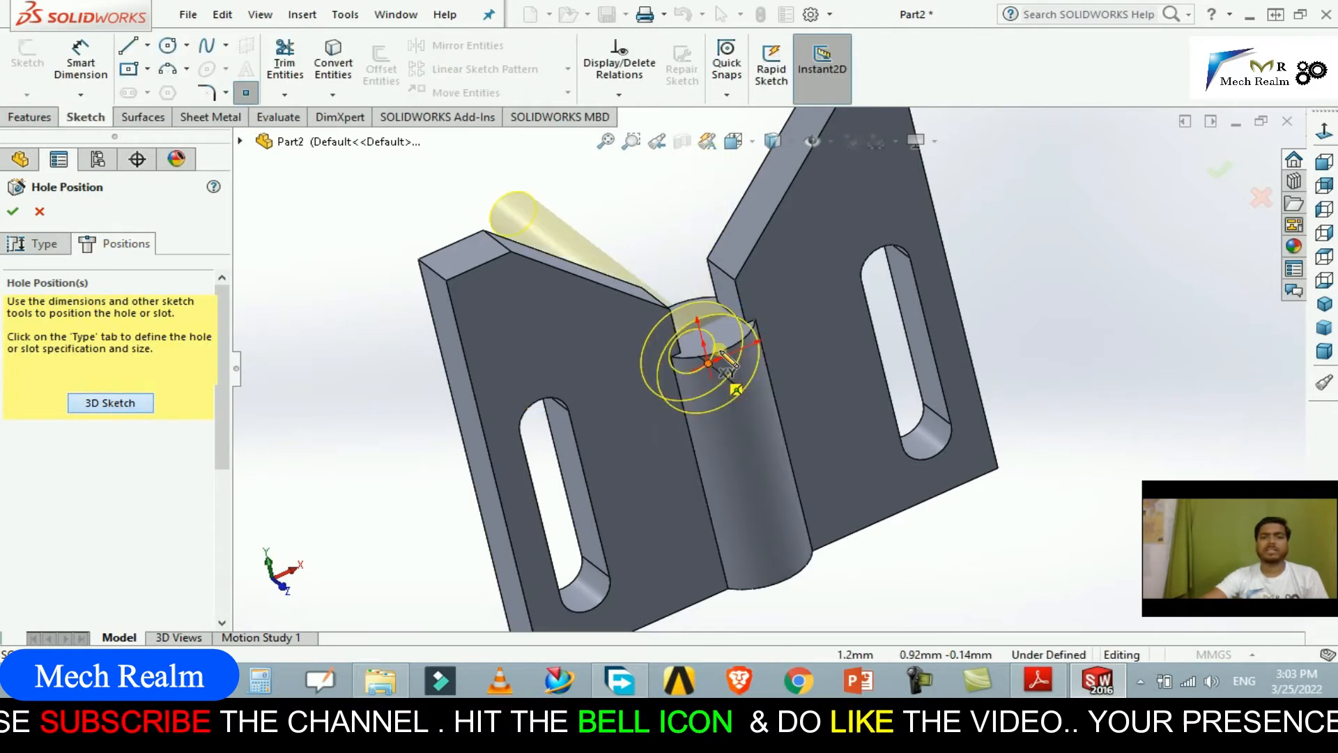
click(698, 327)
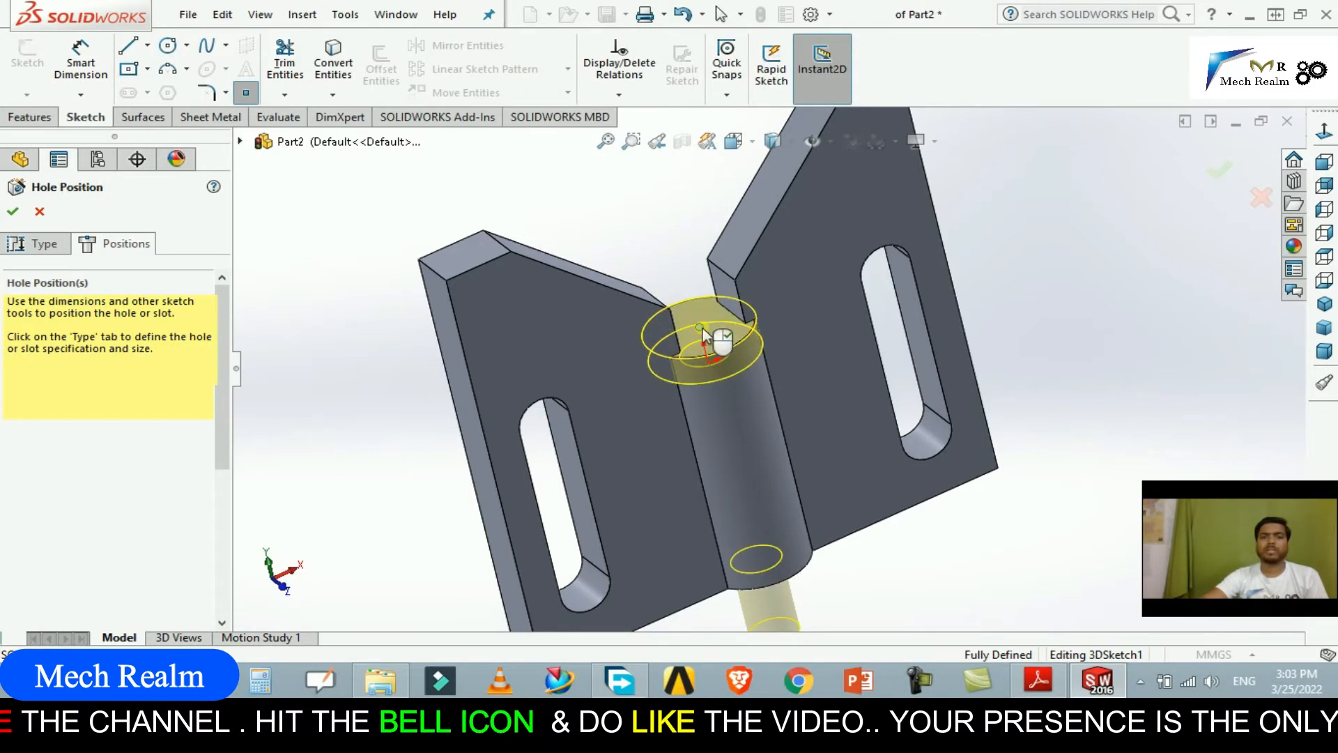
ctrl+click(733, 347)
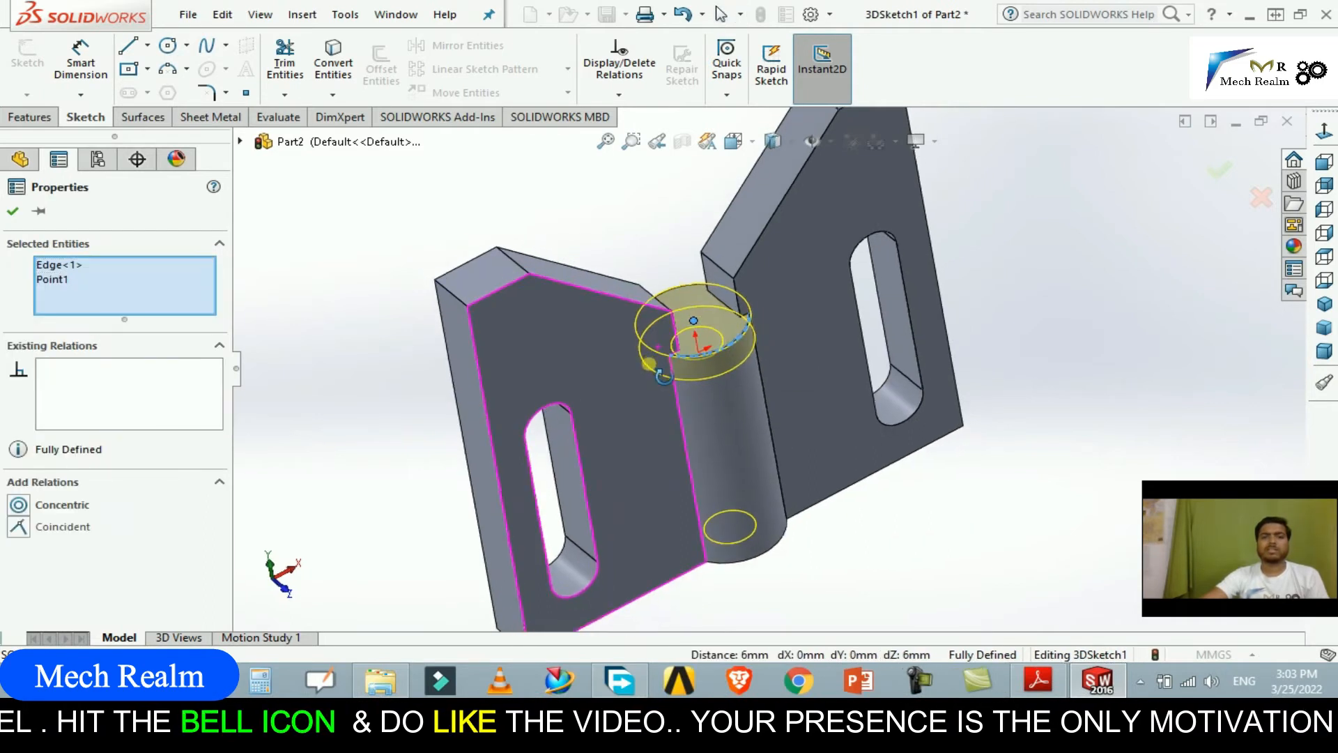
scroll(733, 347, down, 4)
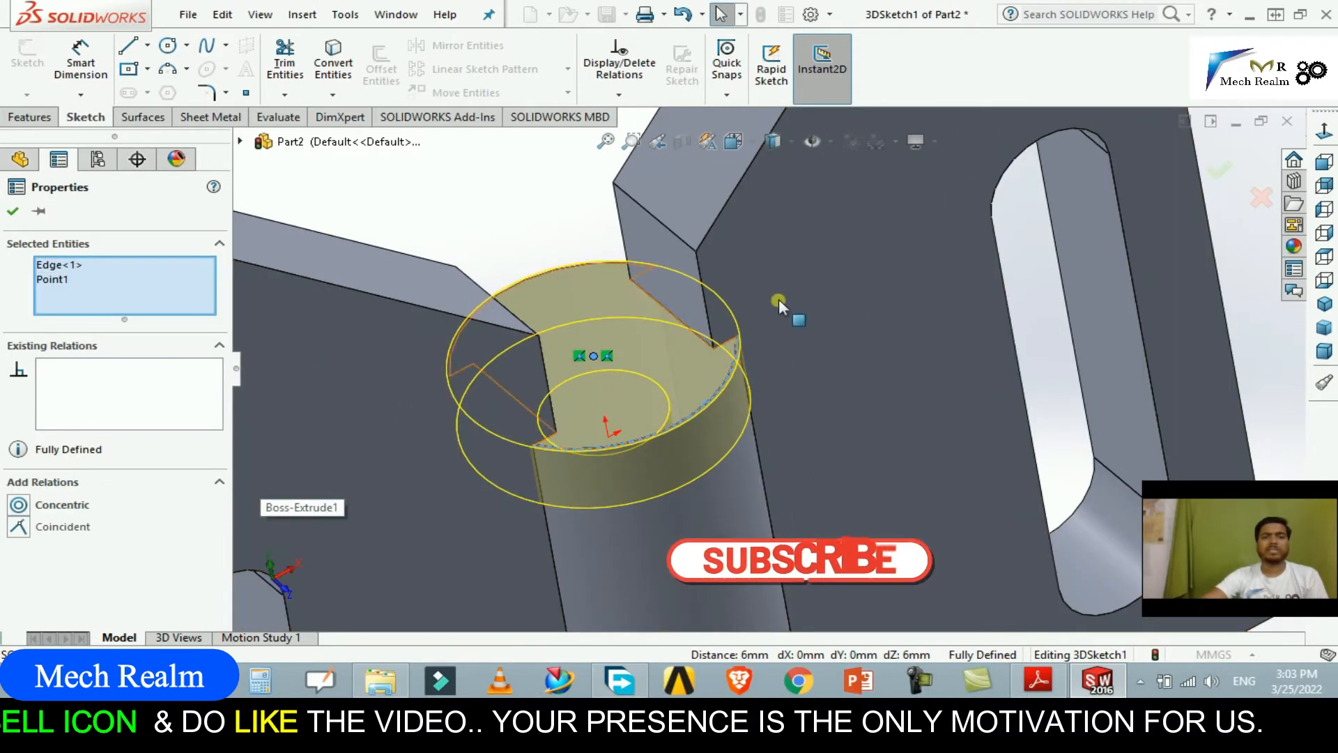
click(40, 503)
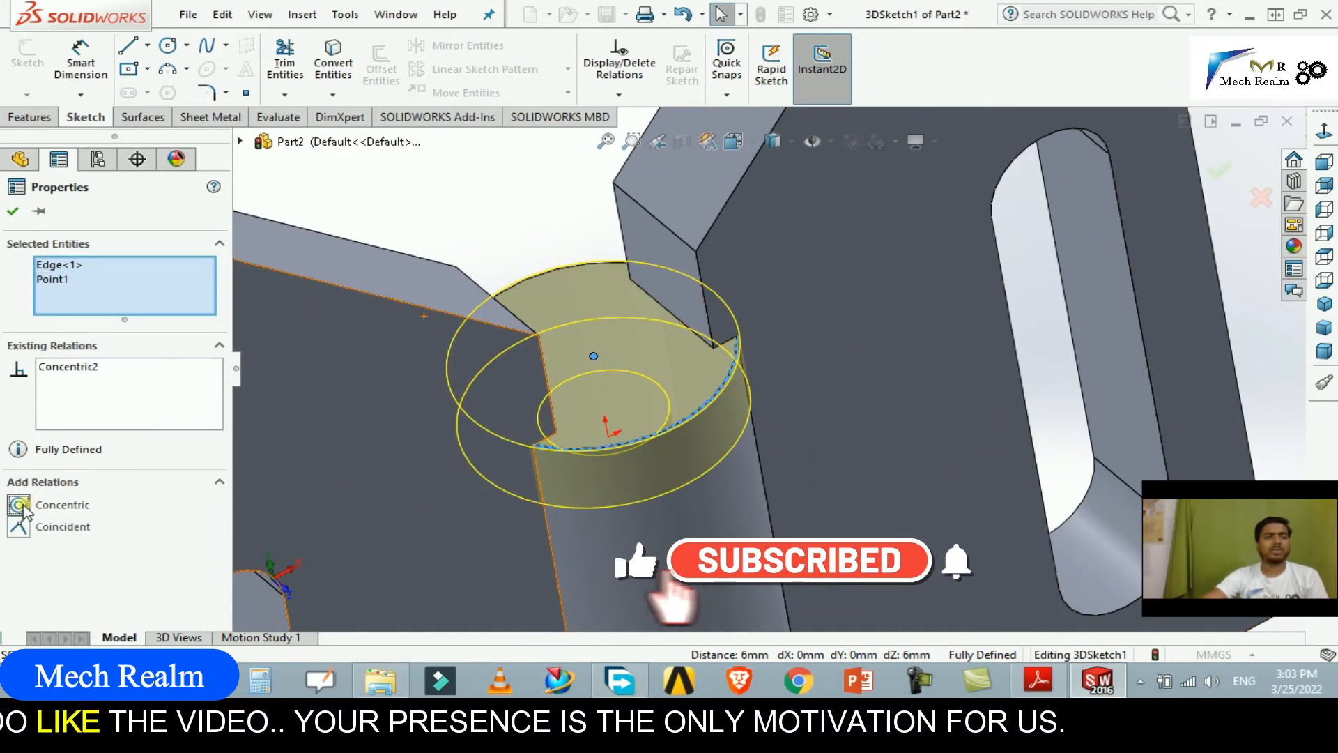
click(12, 210)
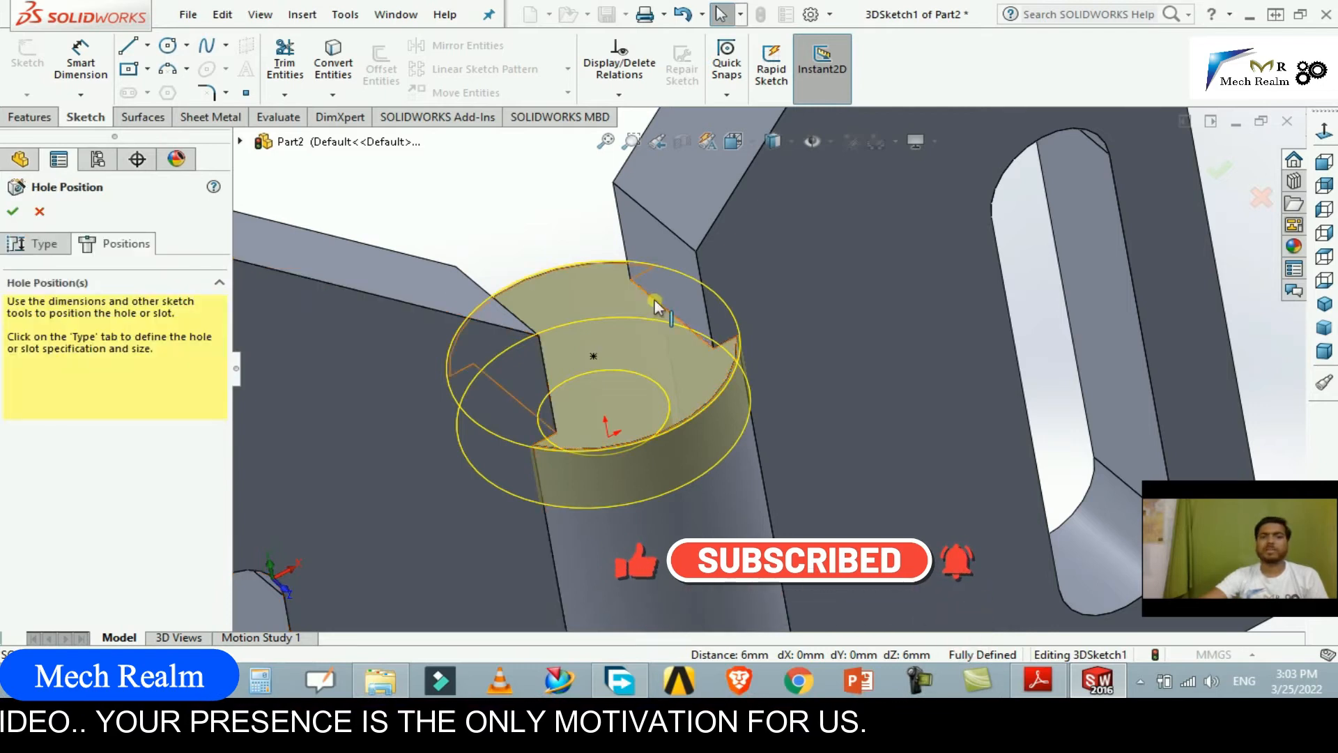
Specify the hole as an ISO dowel hole, size Ø6.0 with Through All end condition, and create it
scroll(676, 332, up, 5)
click(55, 246)
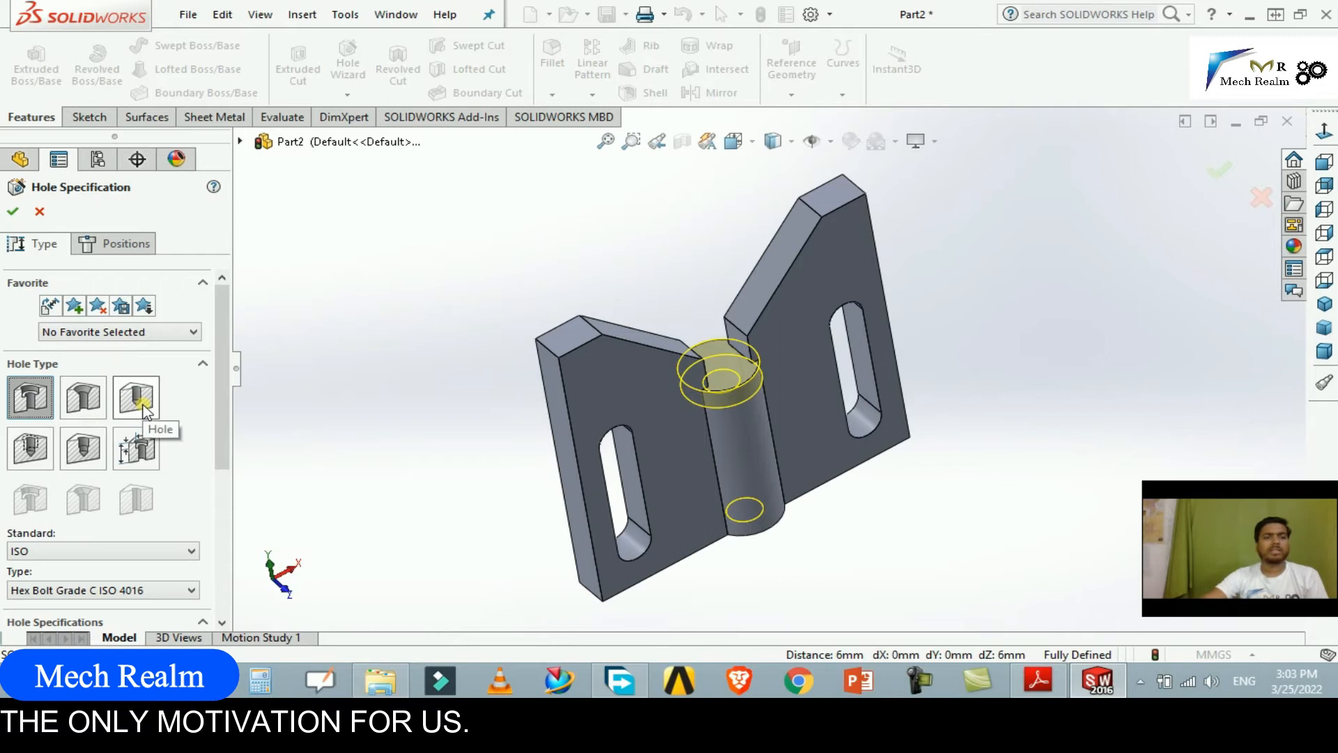
drag(217, 436, 220, 398)
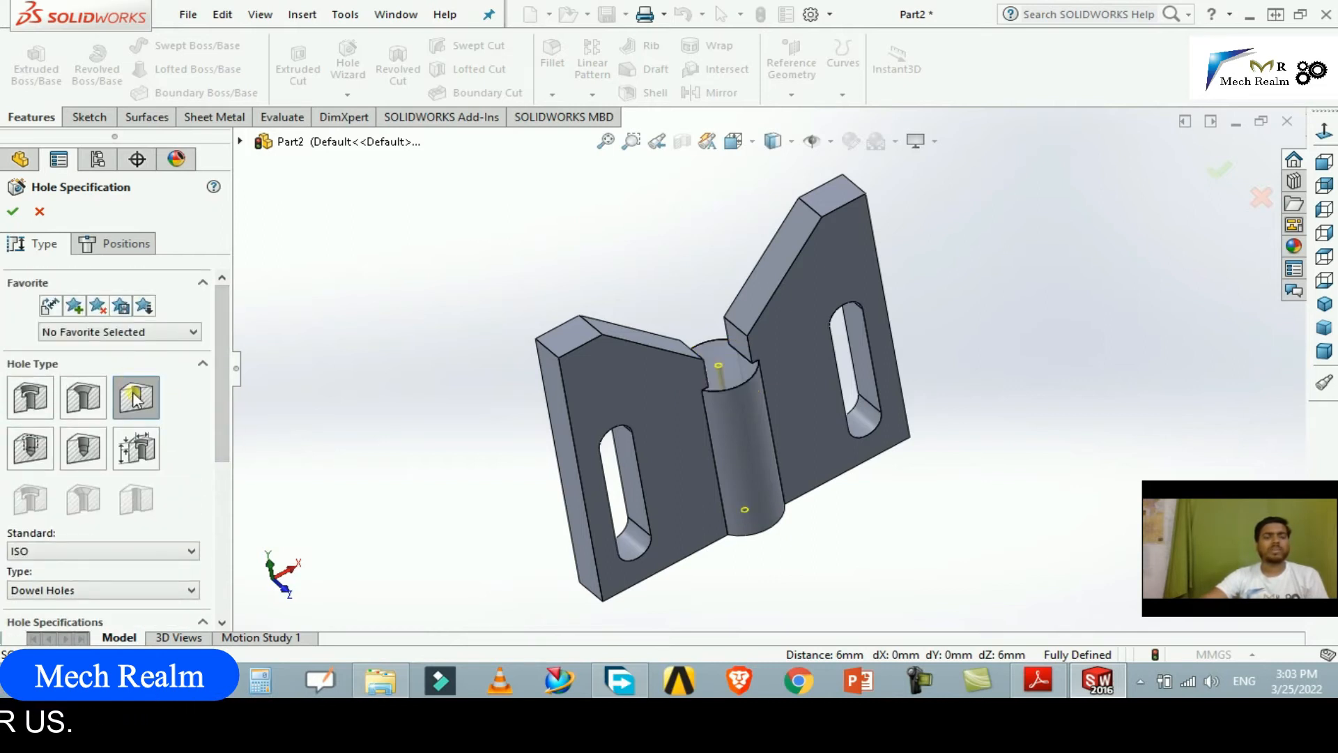
scroll(142, 418, down, 5)
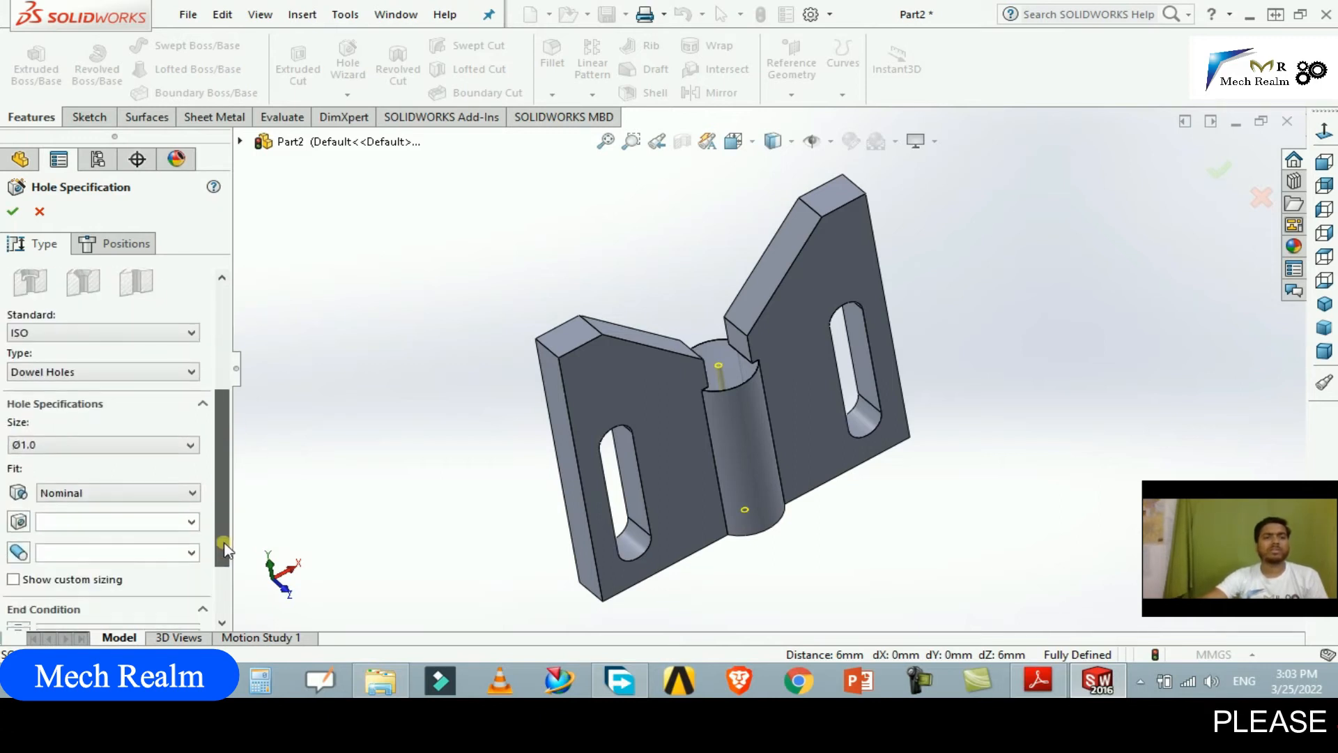
click(141, 414)
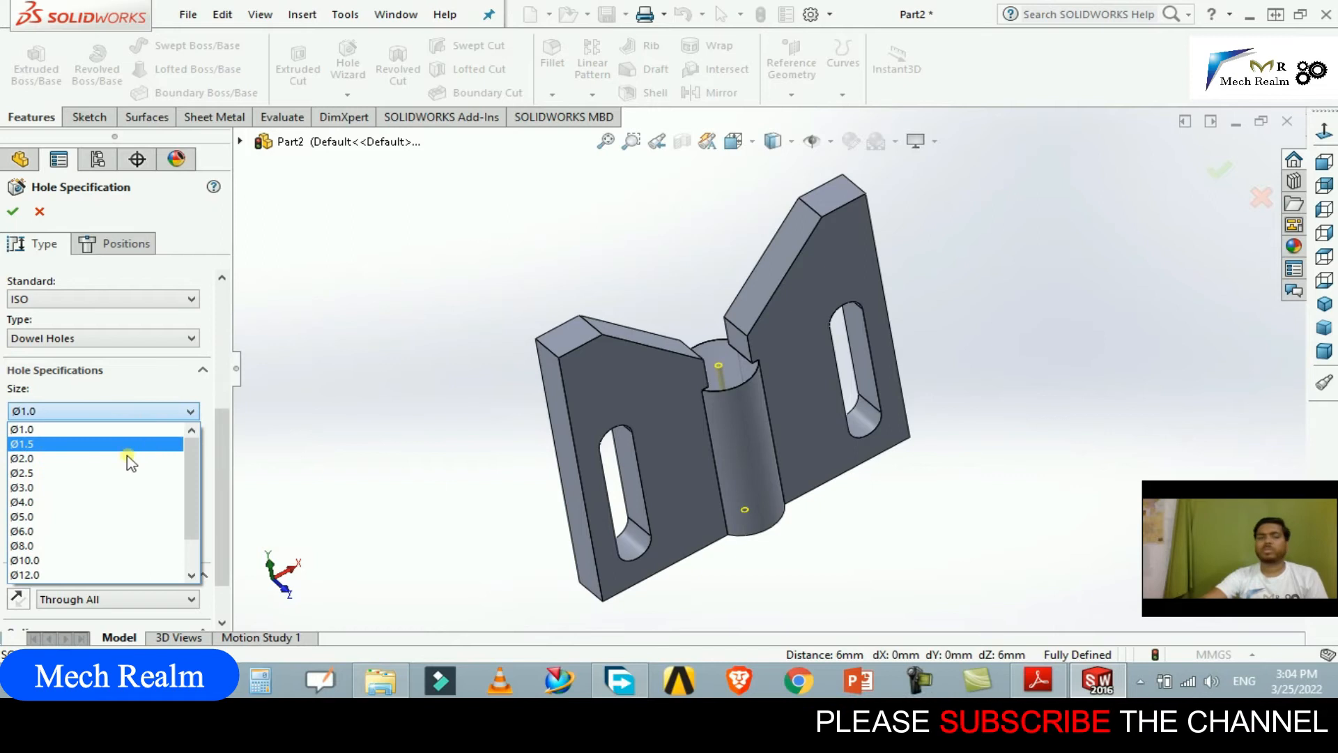
click(60, 531)
drag(227, 460, 228, 524)
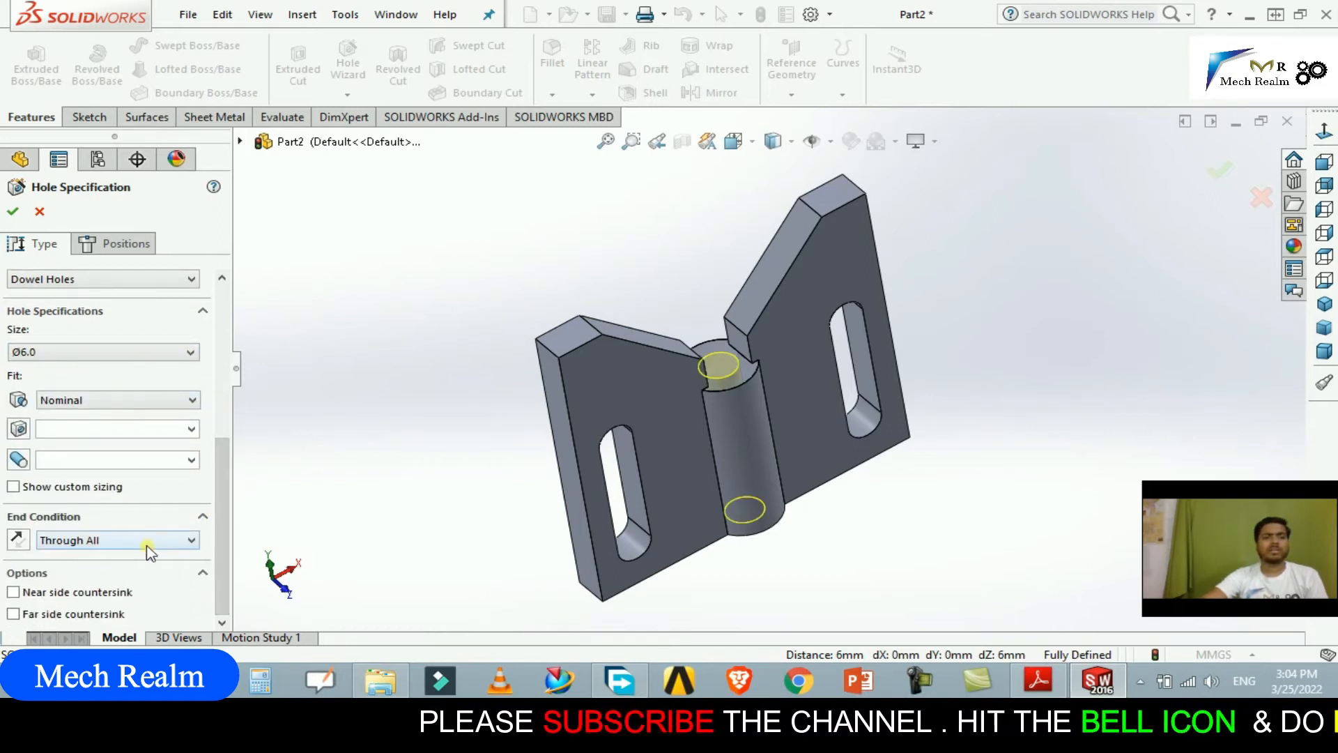
click(13, 212)
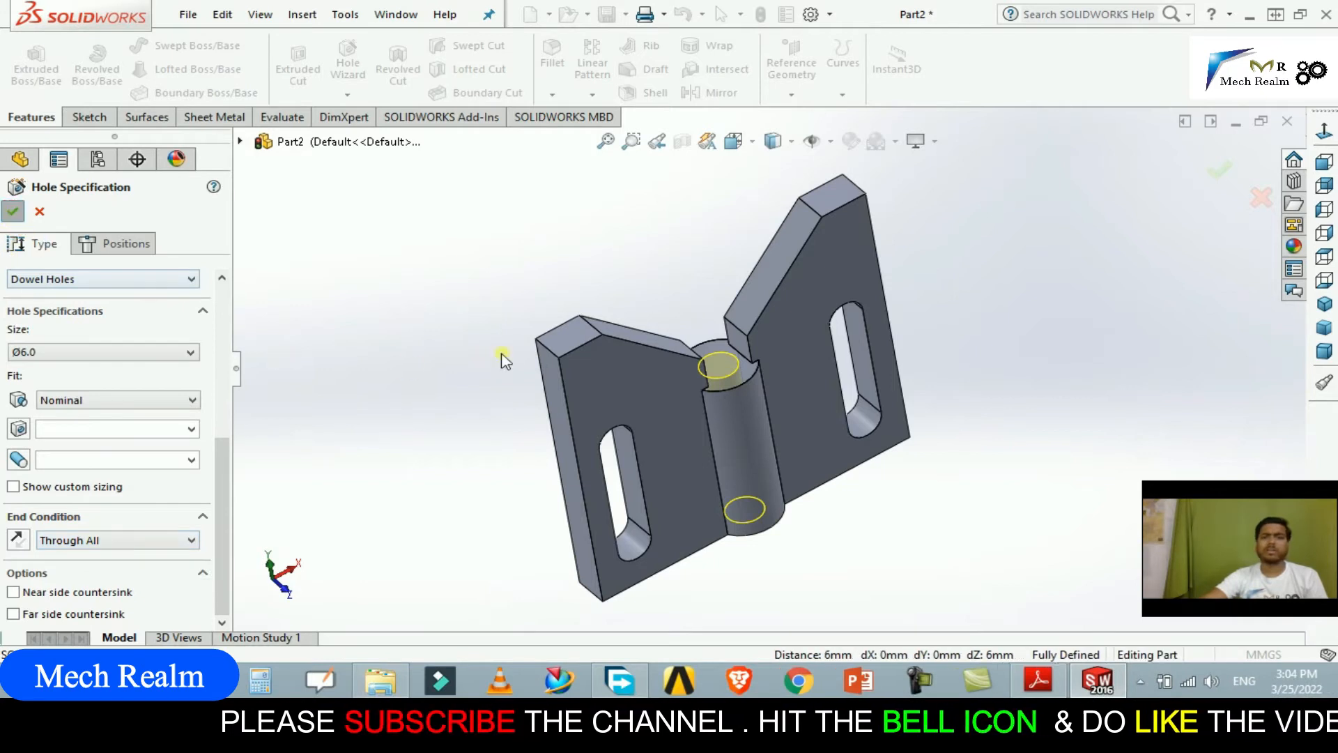
Start a sketch on the vertical side wall of the central relief slot above the boss and view it straight on
middle_drag(505, 358, 758, 337)
scroll(759, 338, down, 4)
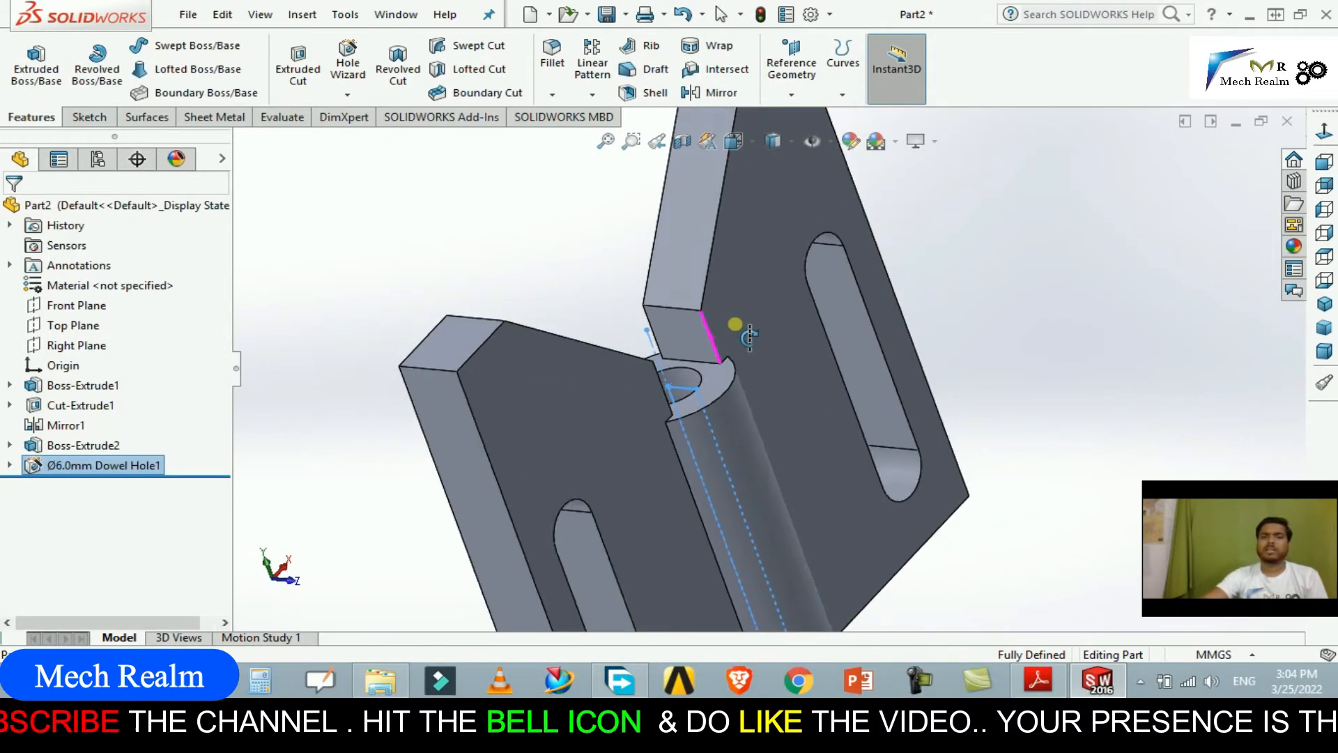
scroll(690, 320, up, 4)
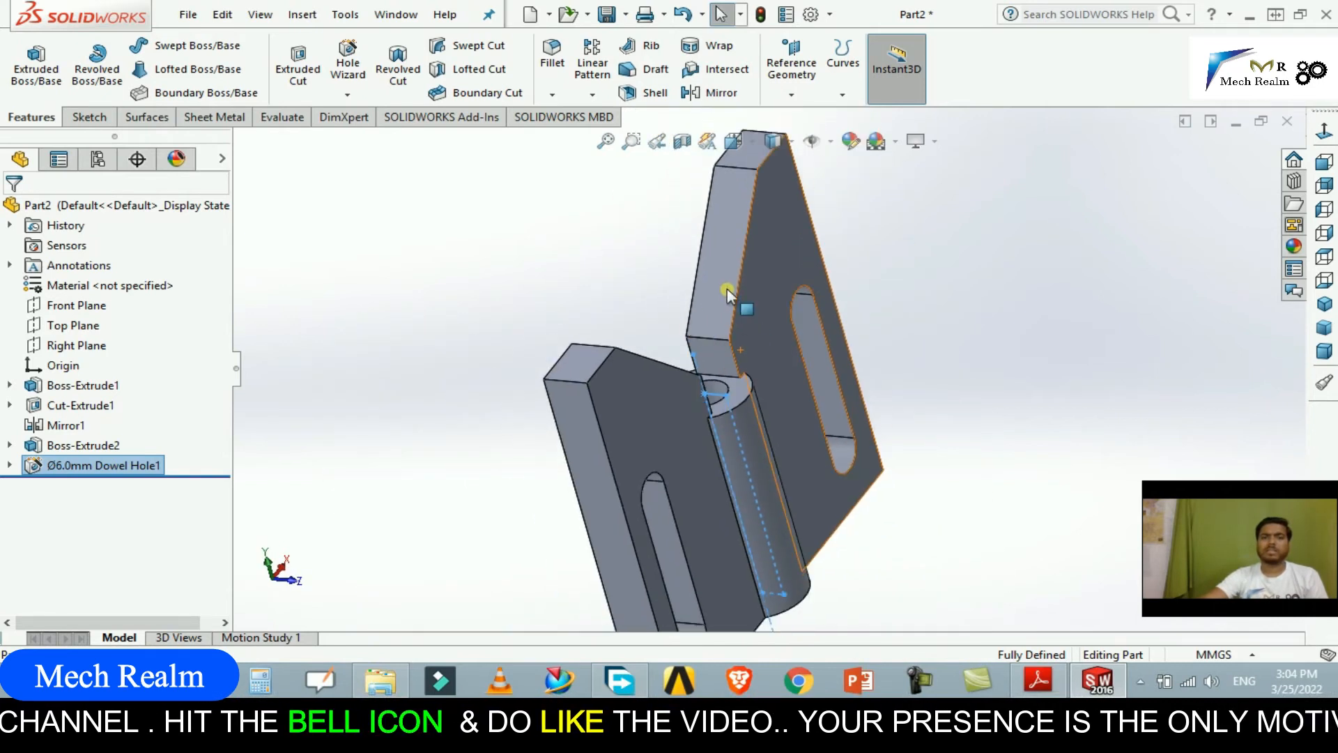
middle_drag(723, 336, 736, 399)
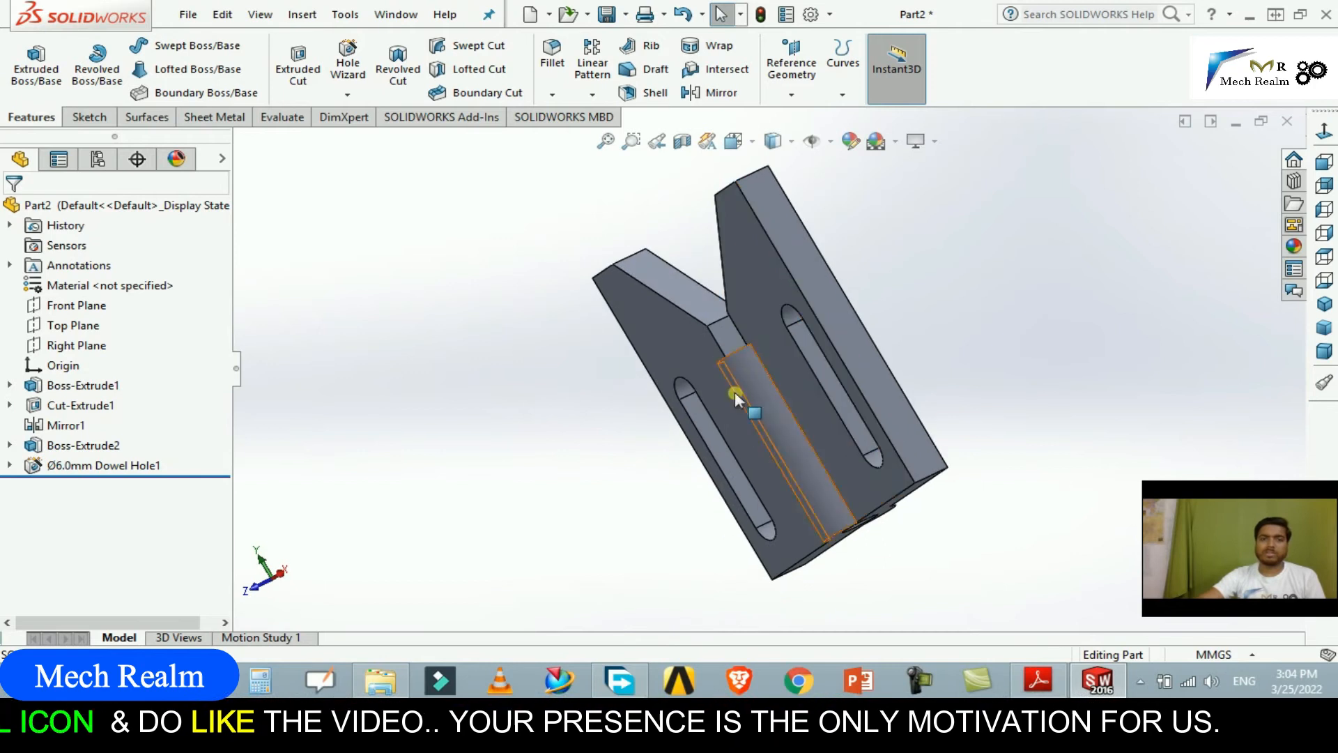
click(727, 340)
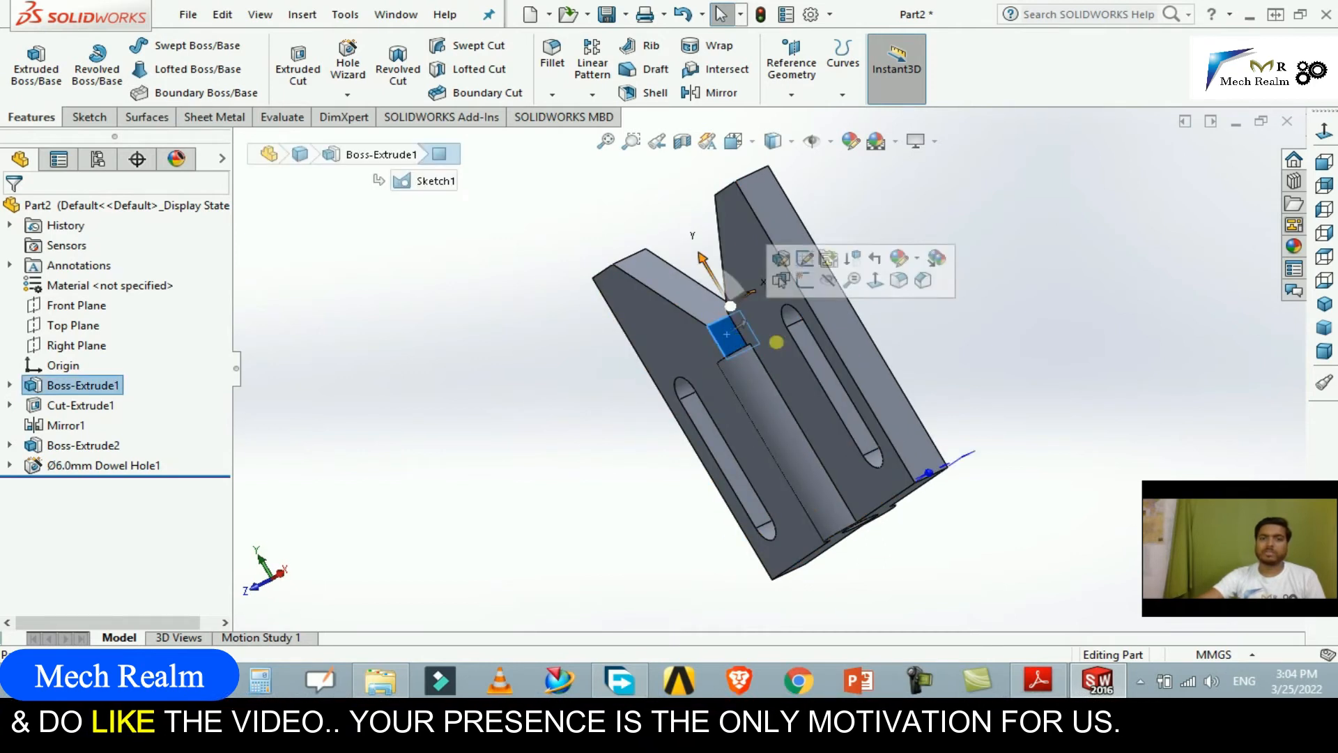
click(805, 282)
scroll(971, 344, down, 3)
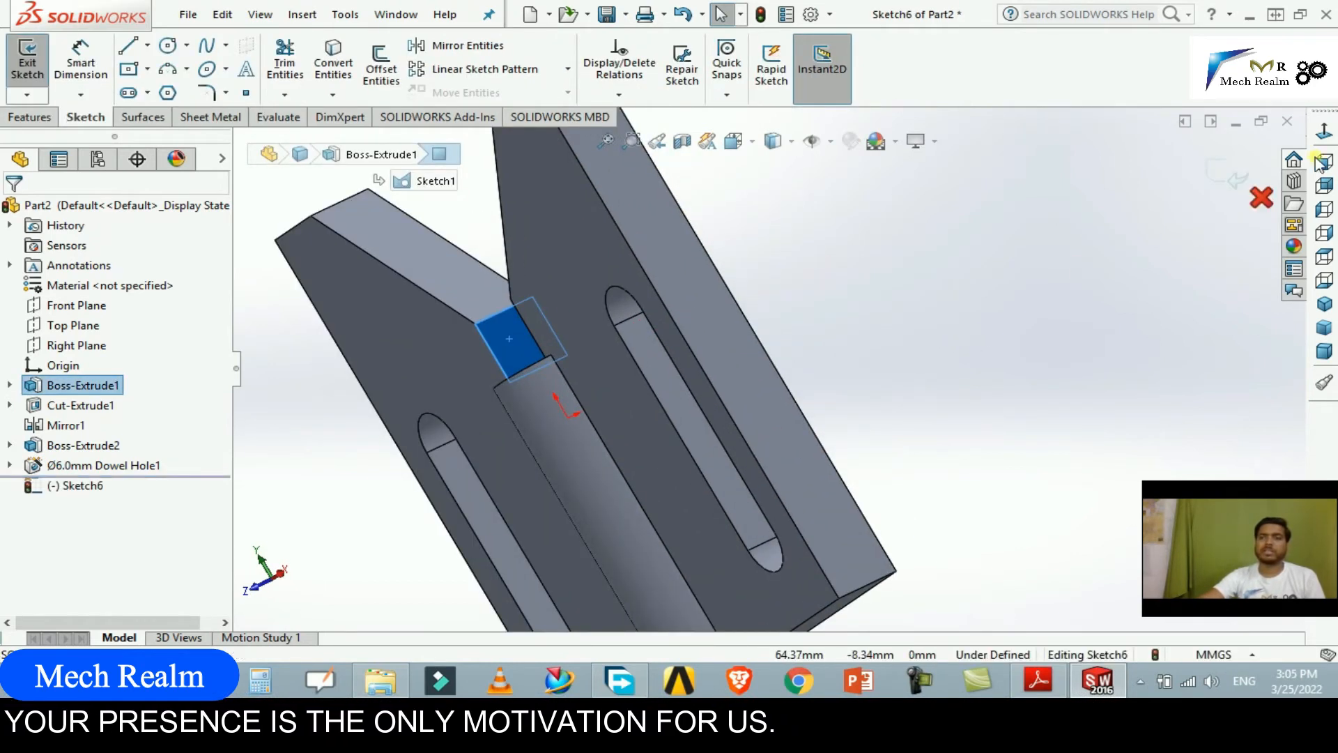
click(1320, 134)
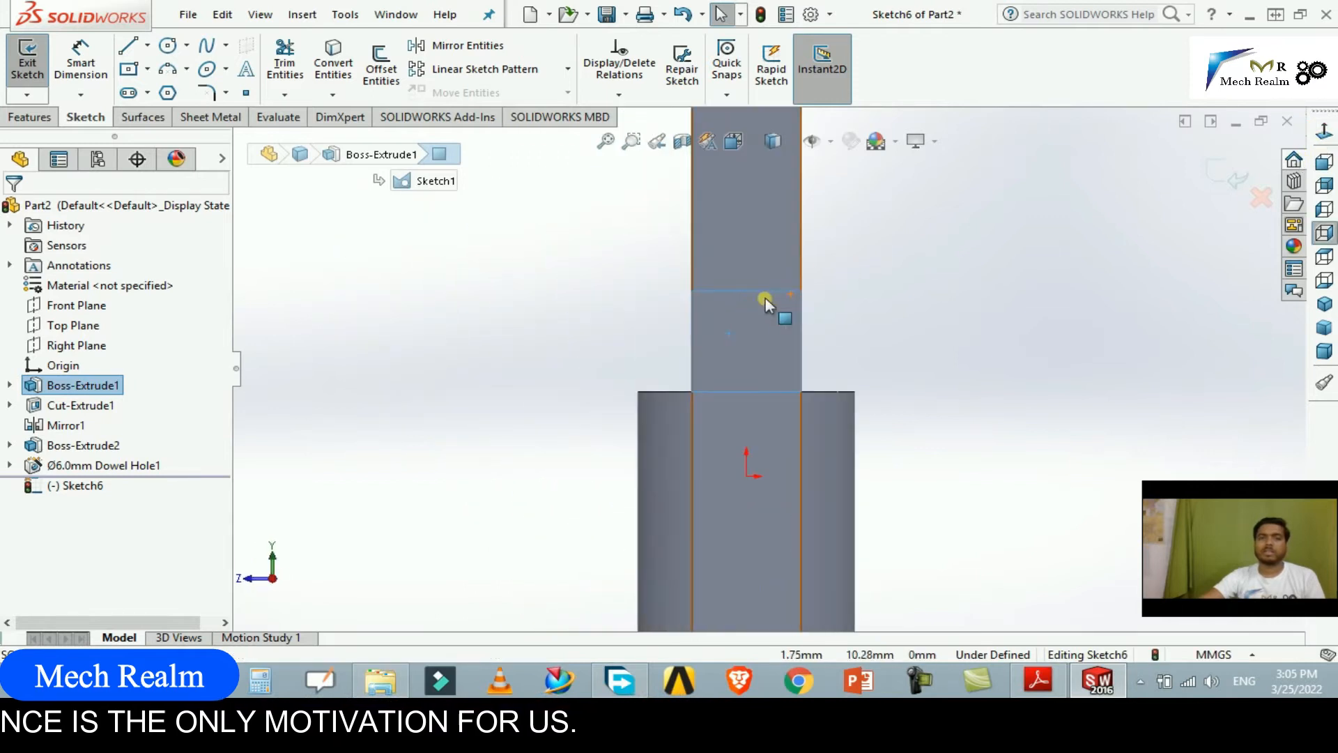
Sketch a closed right triangle about 2.3 mm wide and 3 mm high, with its vertical side on the plate's front edge
click(127, 49)
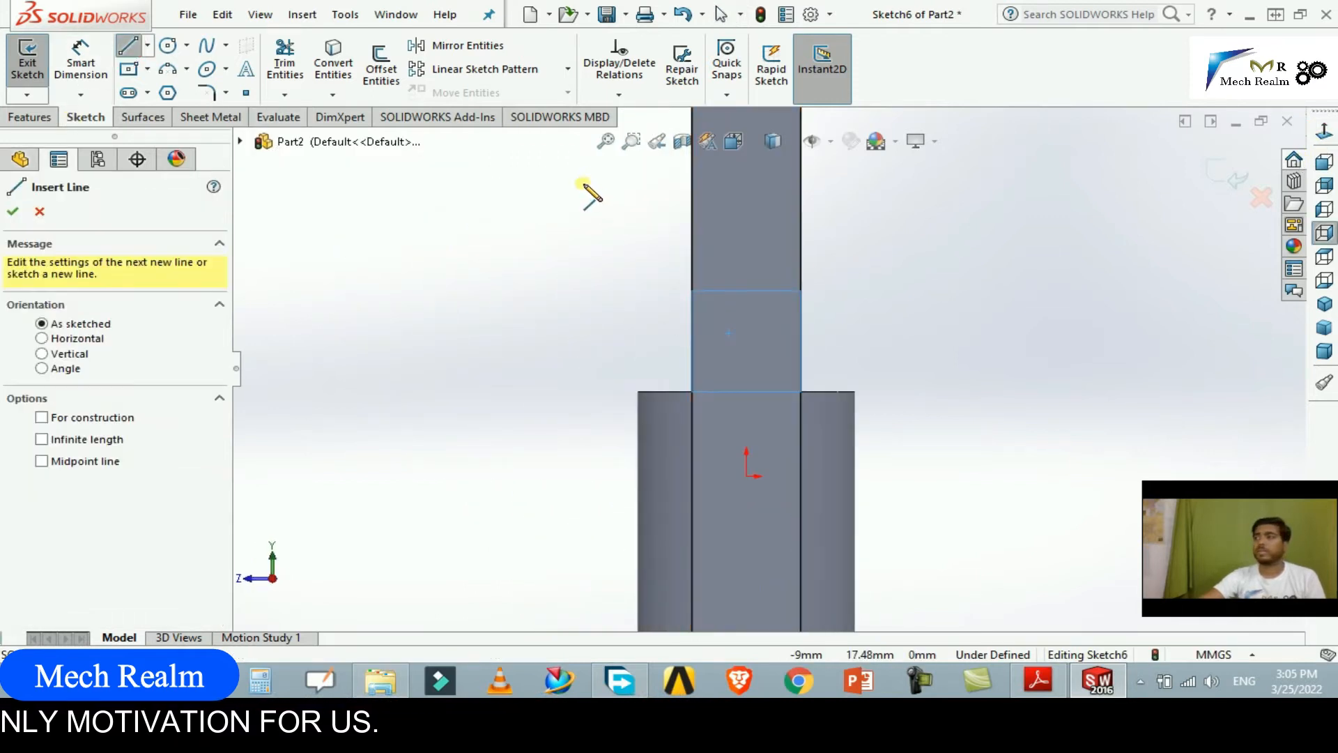
click(690, 338)
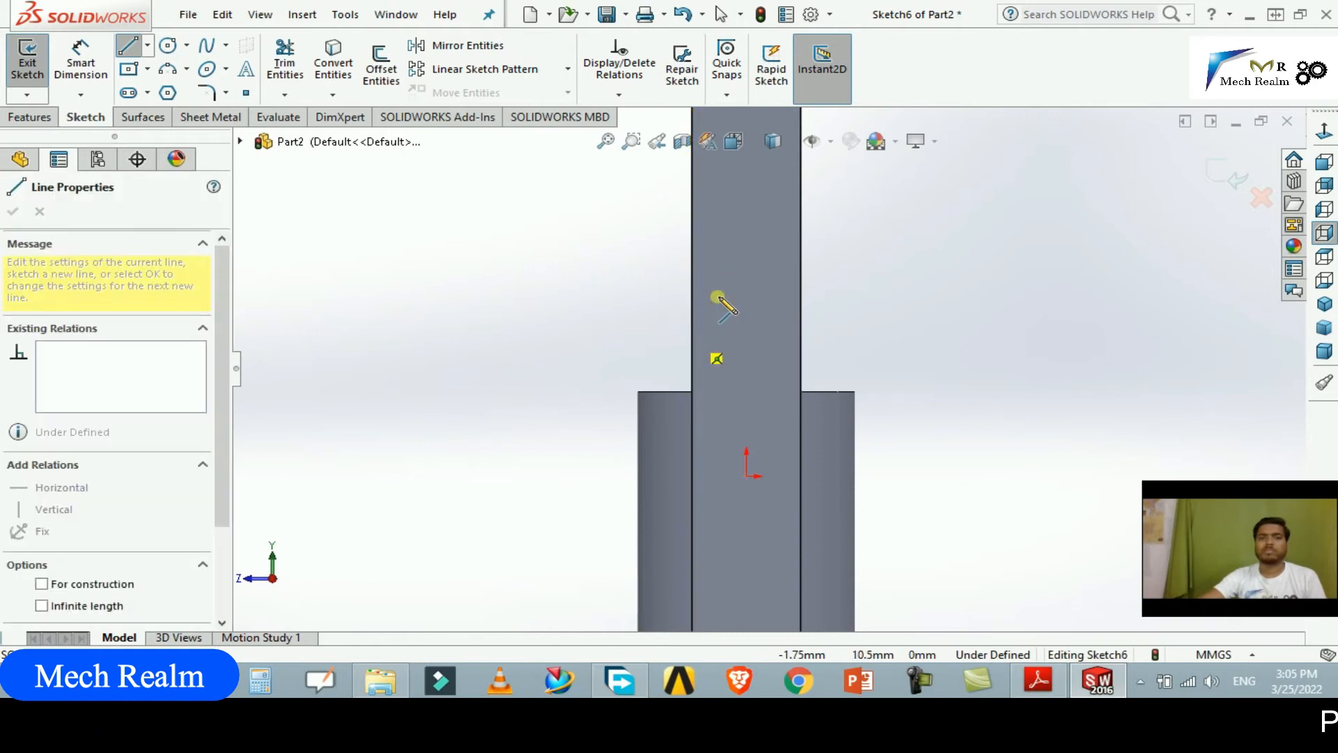
click(735, 286)
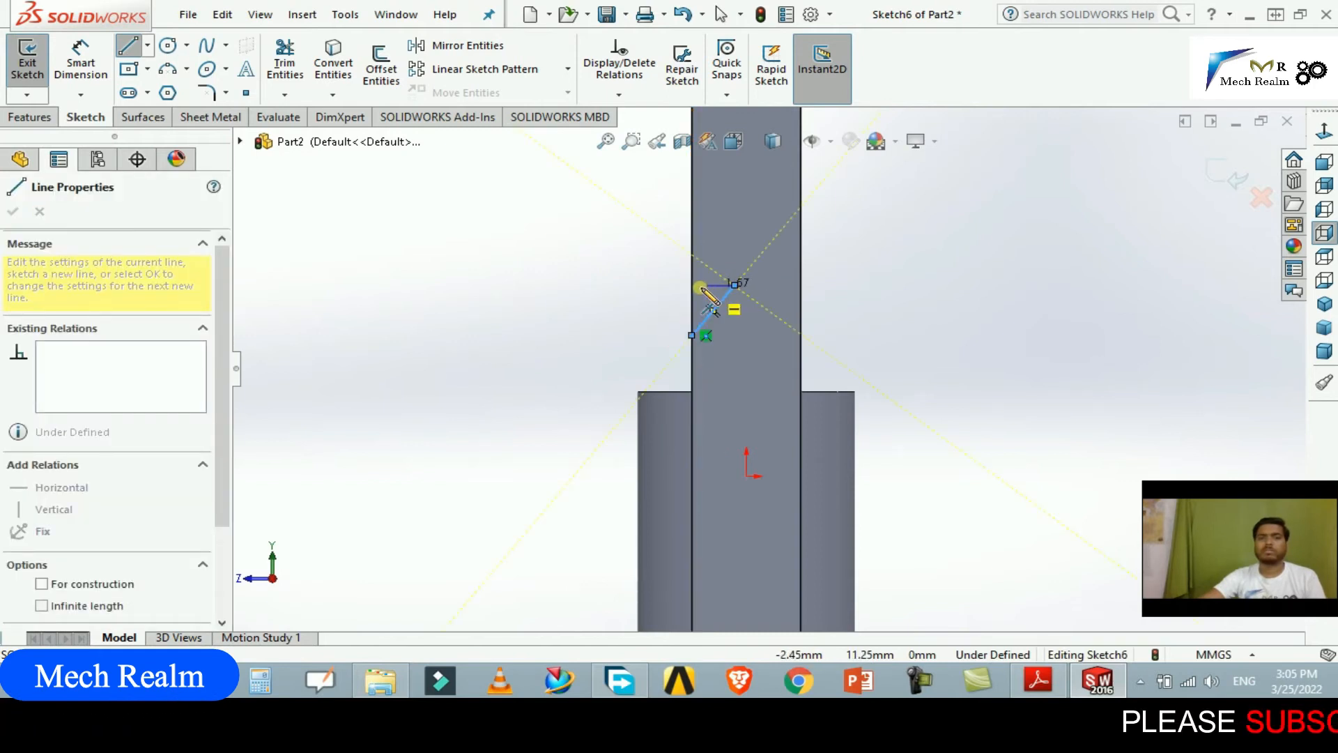
click(692, 285)
click(691, 335)
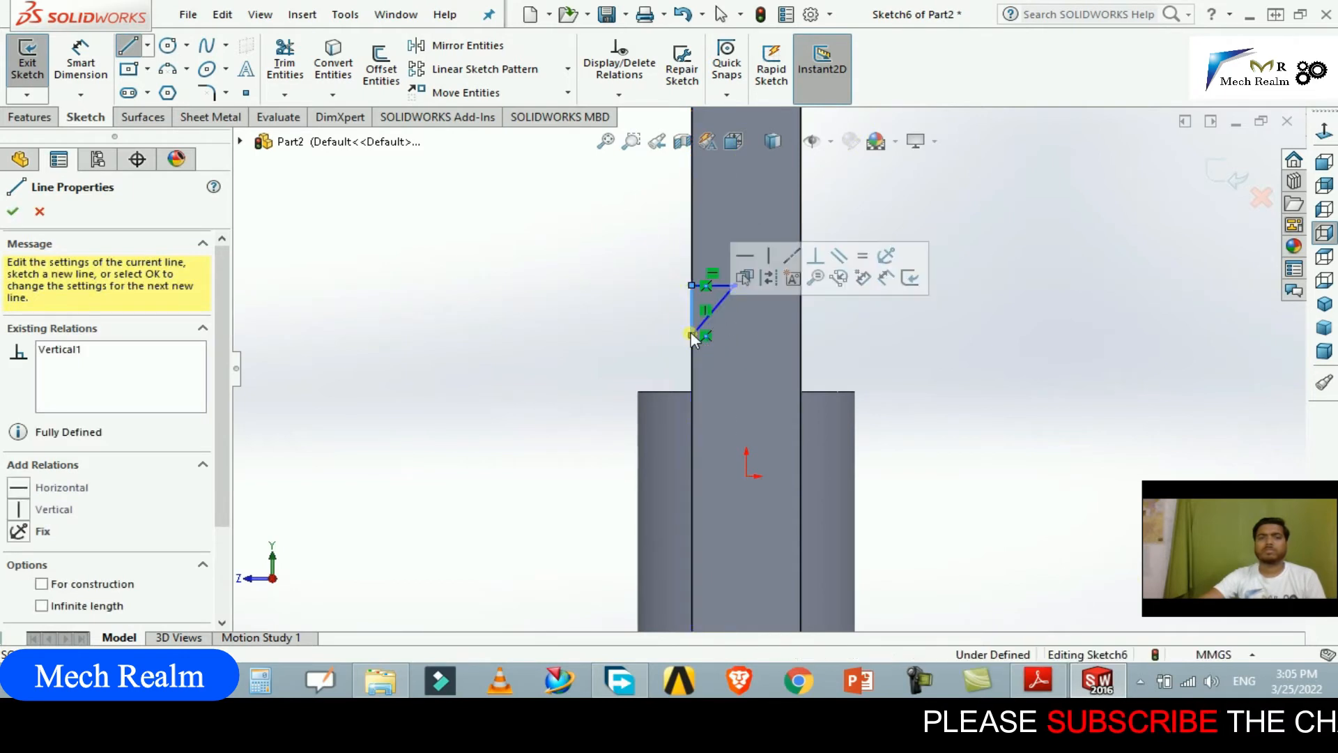
key(Escape)
Dimension the triangle's horizontal side to 2 mm
click(73, 73)
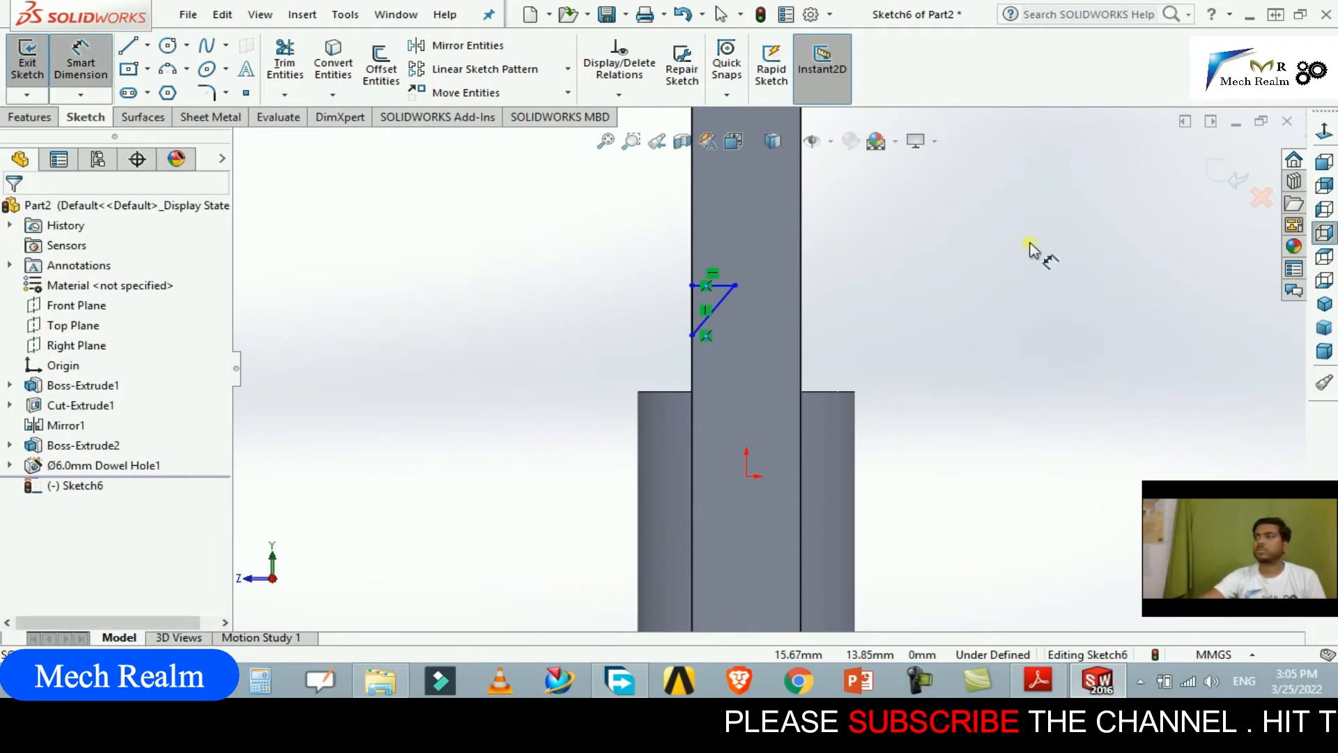
click(720, 286)
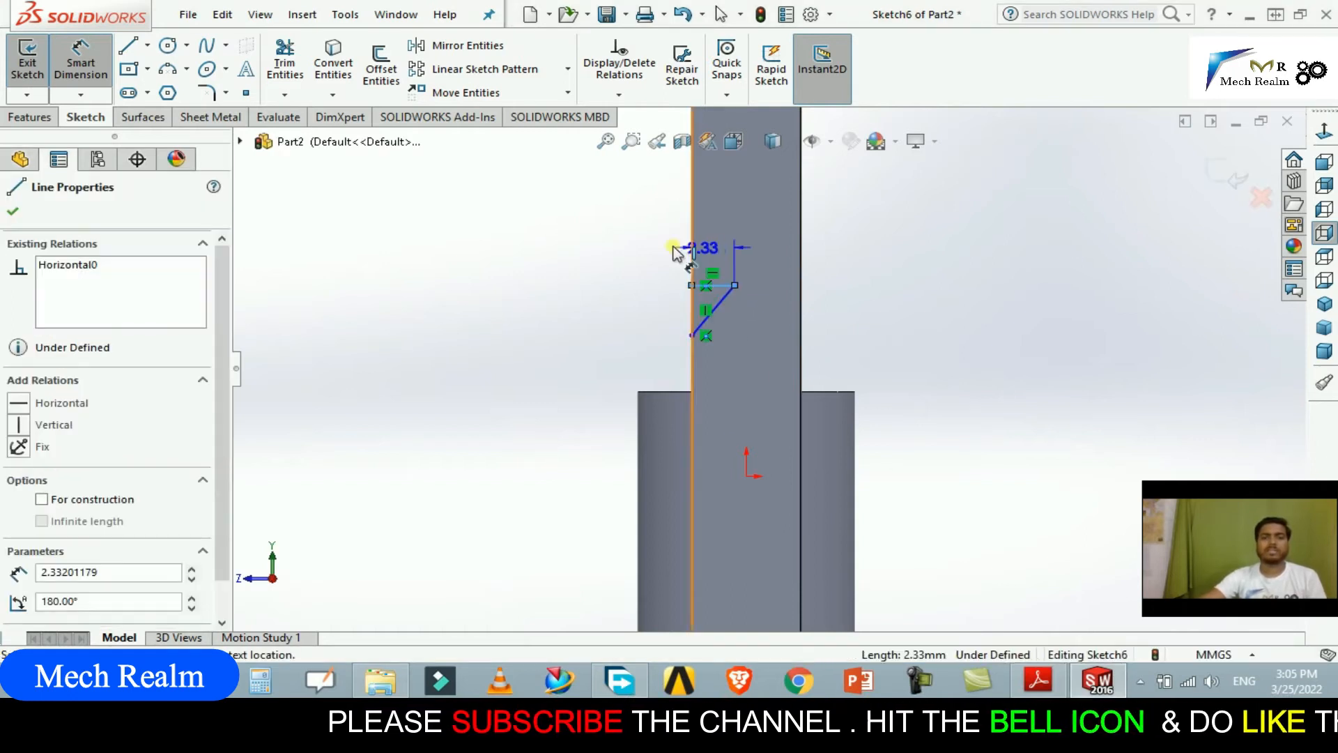
click(601, 243)
text(2)
key(Return)
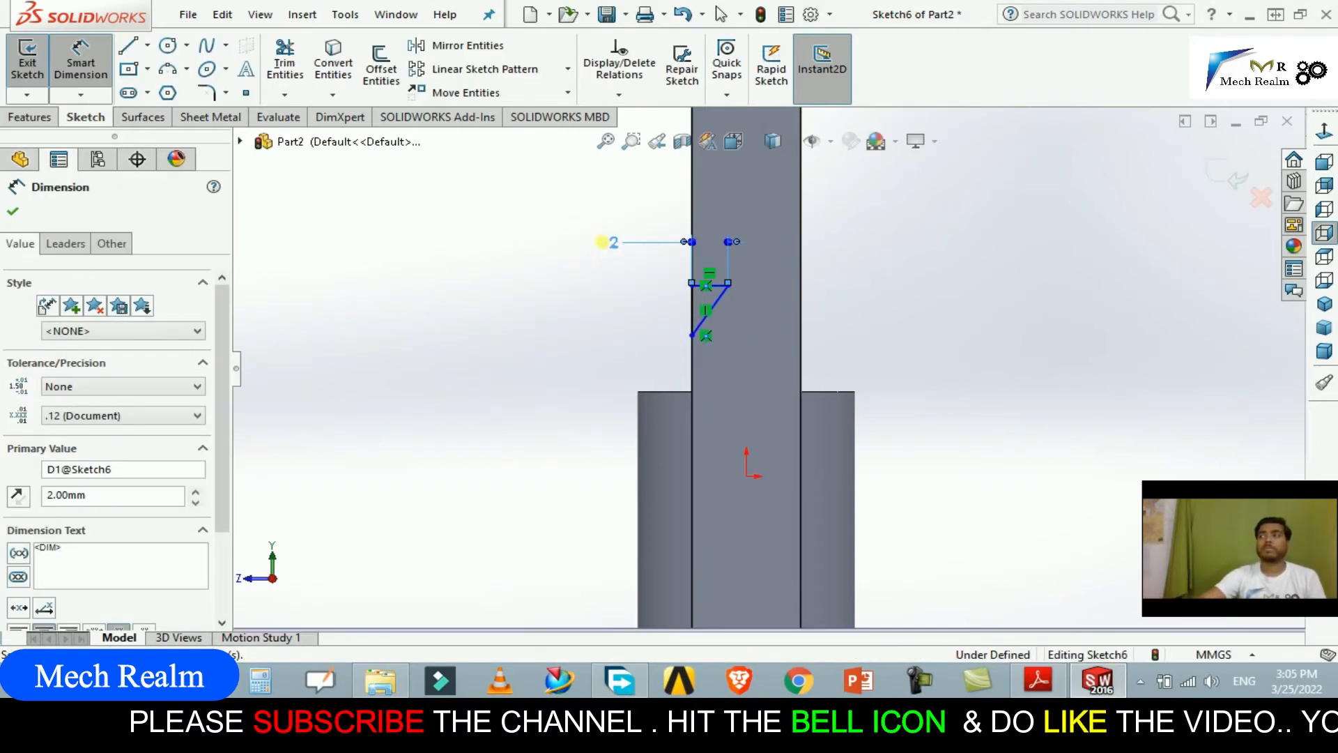
Dimension the triangle's vertical side to 3 mm
scroll(925, 340, down, 2)
scroll(925, 340, down, 1)
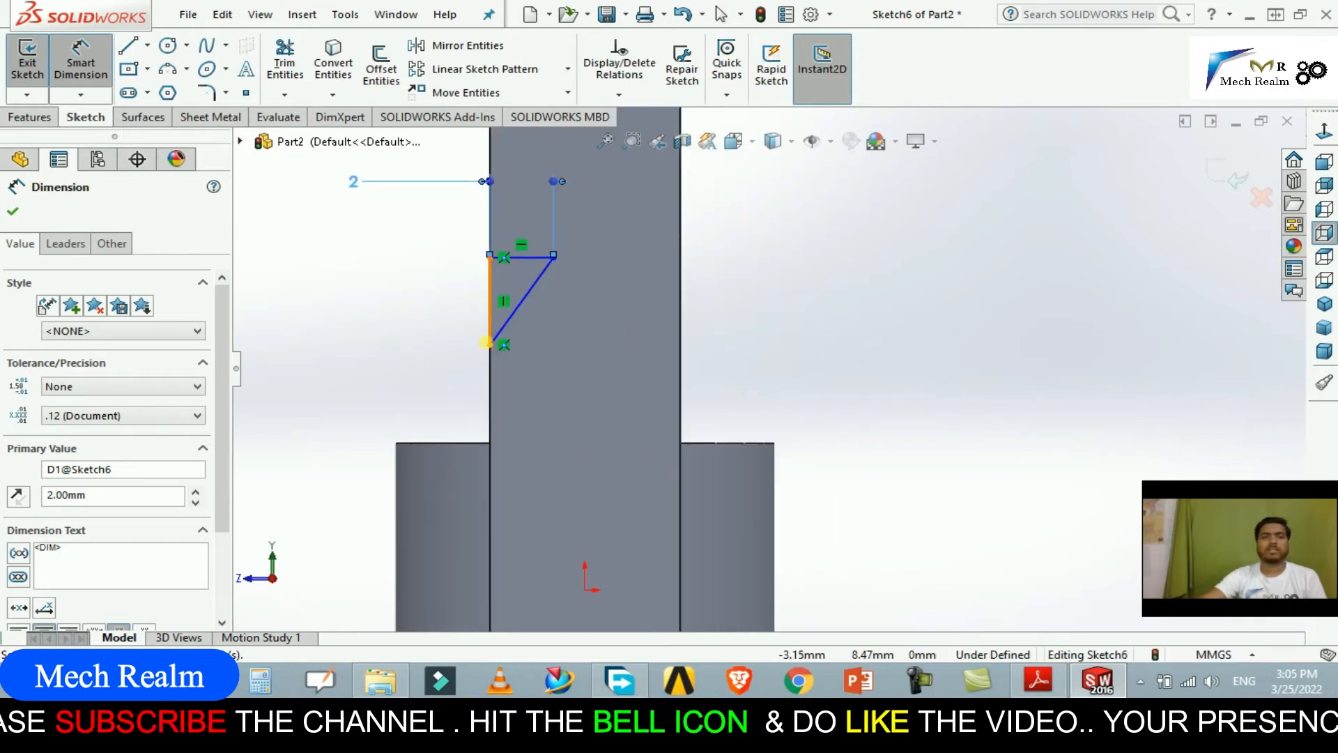
click(492, 323)
click(399, 308)
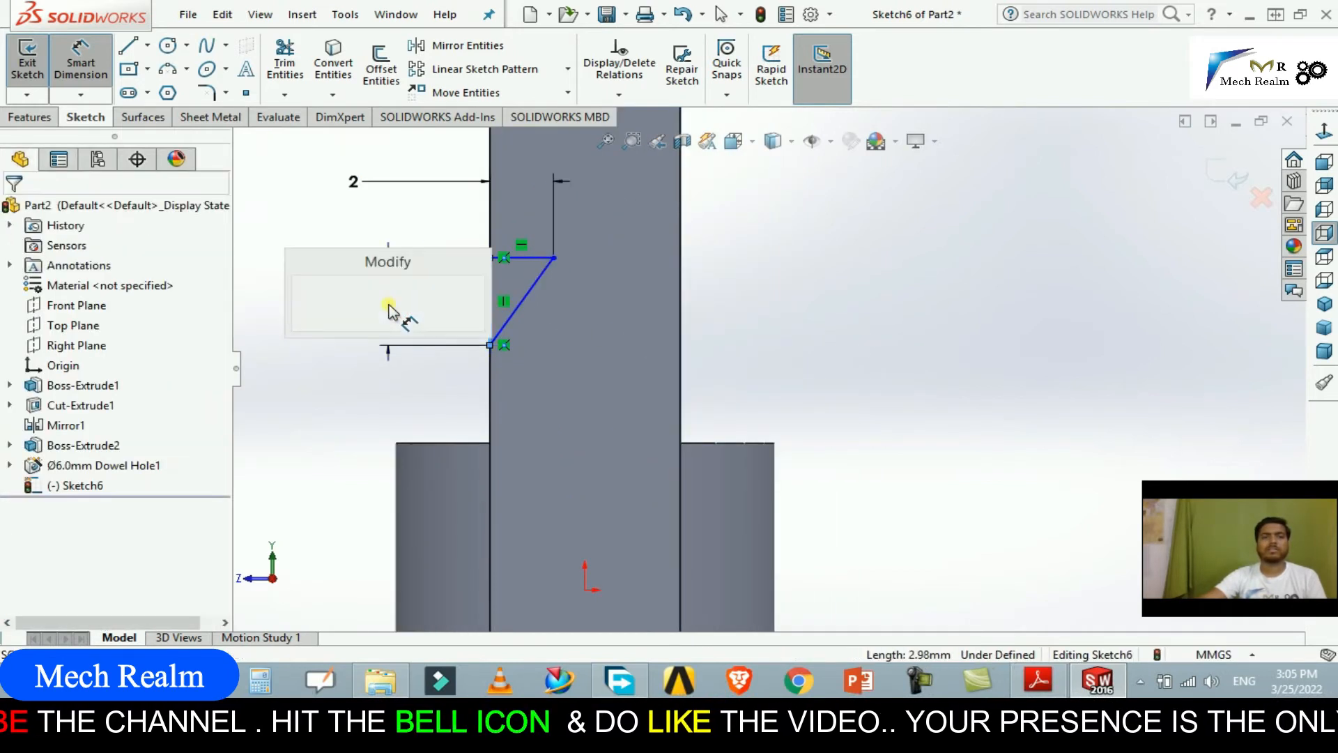
text(3)
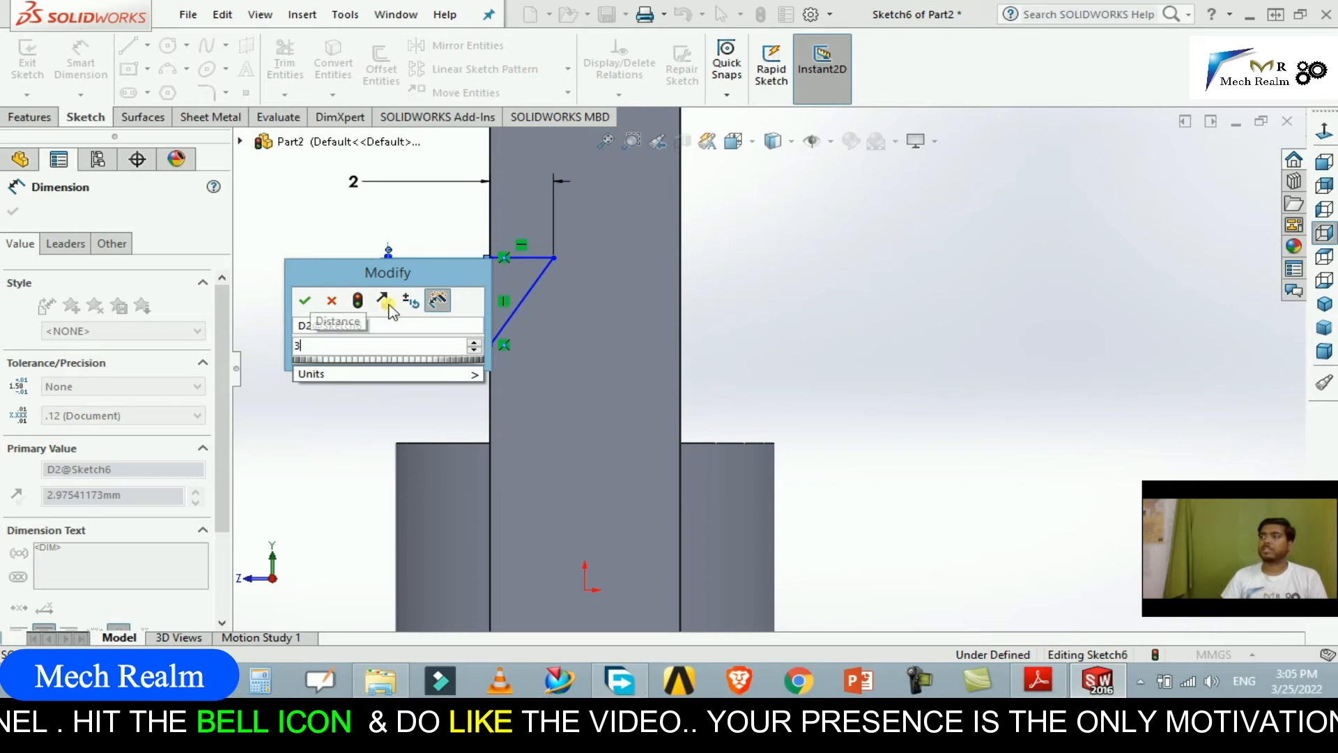
key(Return)
Make the triangle's horizontal side collinear with the lower edge of the sloped V face
scroll(566, 314, up, 1)
scroll(567, 312, up, 1)
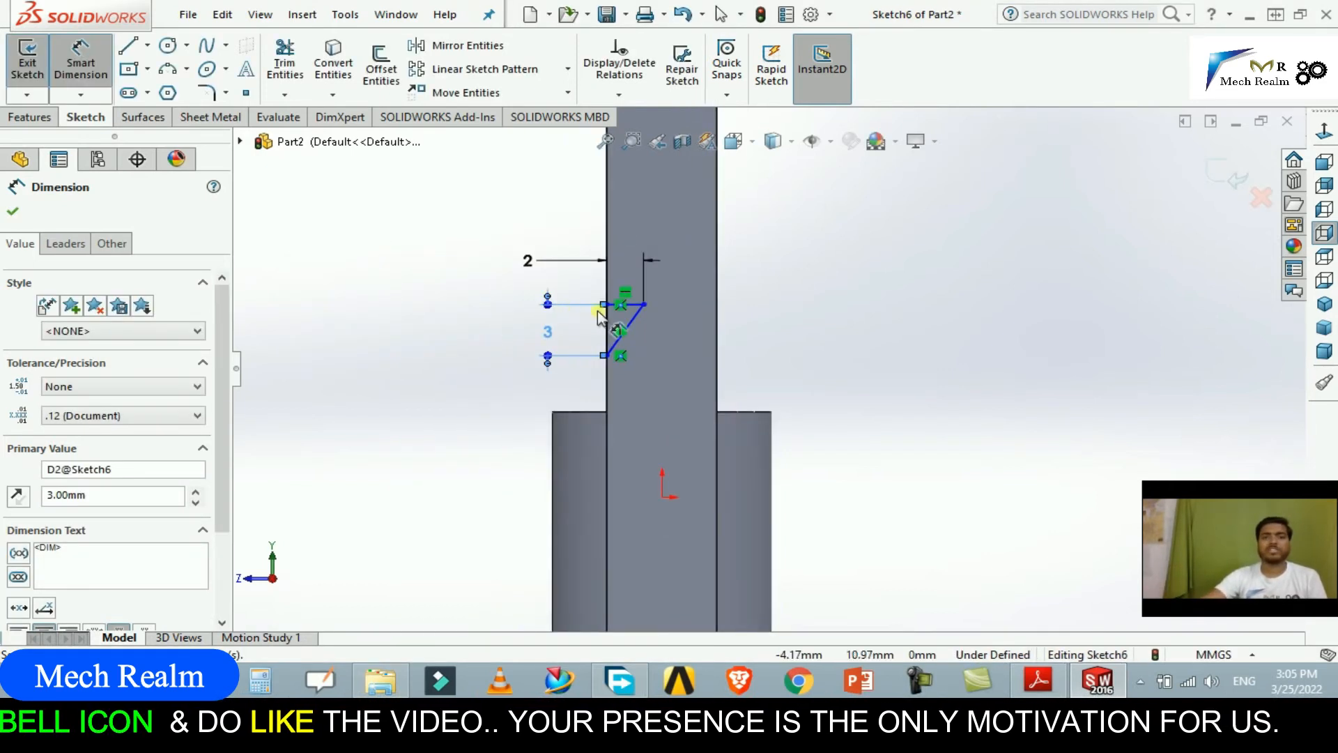
click(644, 304)
scroll(788, 366, up, 4)
middle_drag(799, 373, 830, 375)
scroll(727, 296, down, 3)
scroll(781, 293, down, 4)
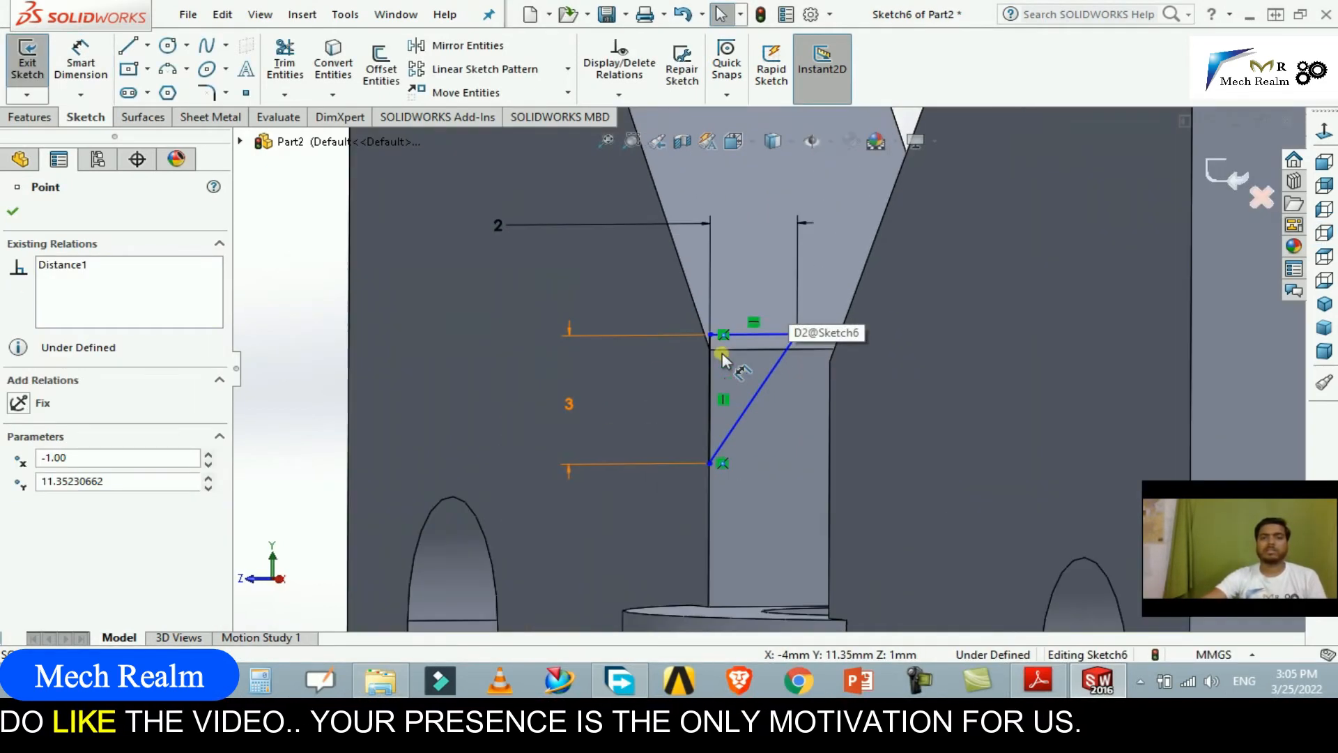
click(747, 337)
ctrl+click(751, 349)
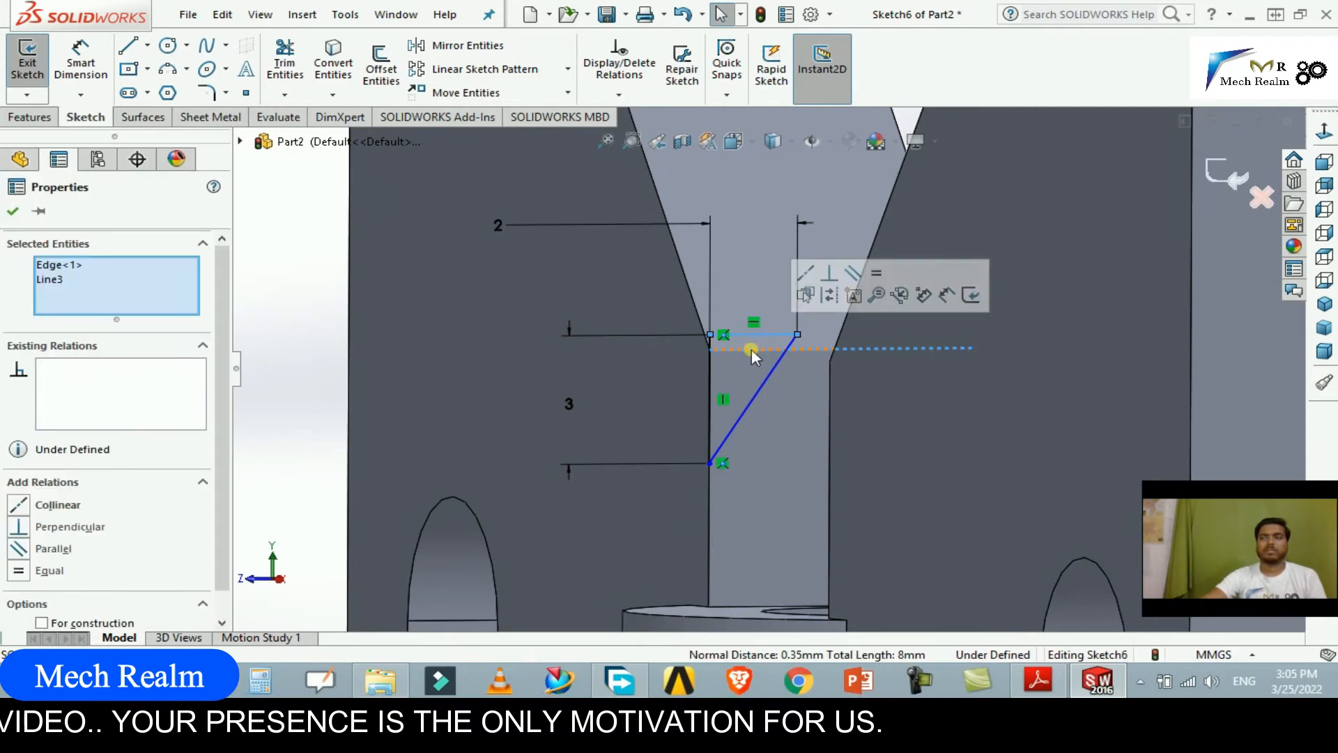
click(815, 279)
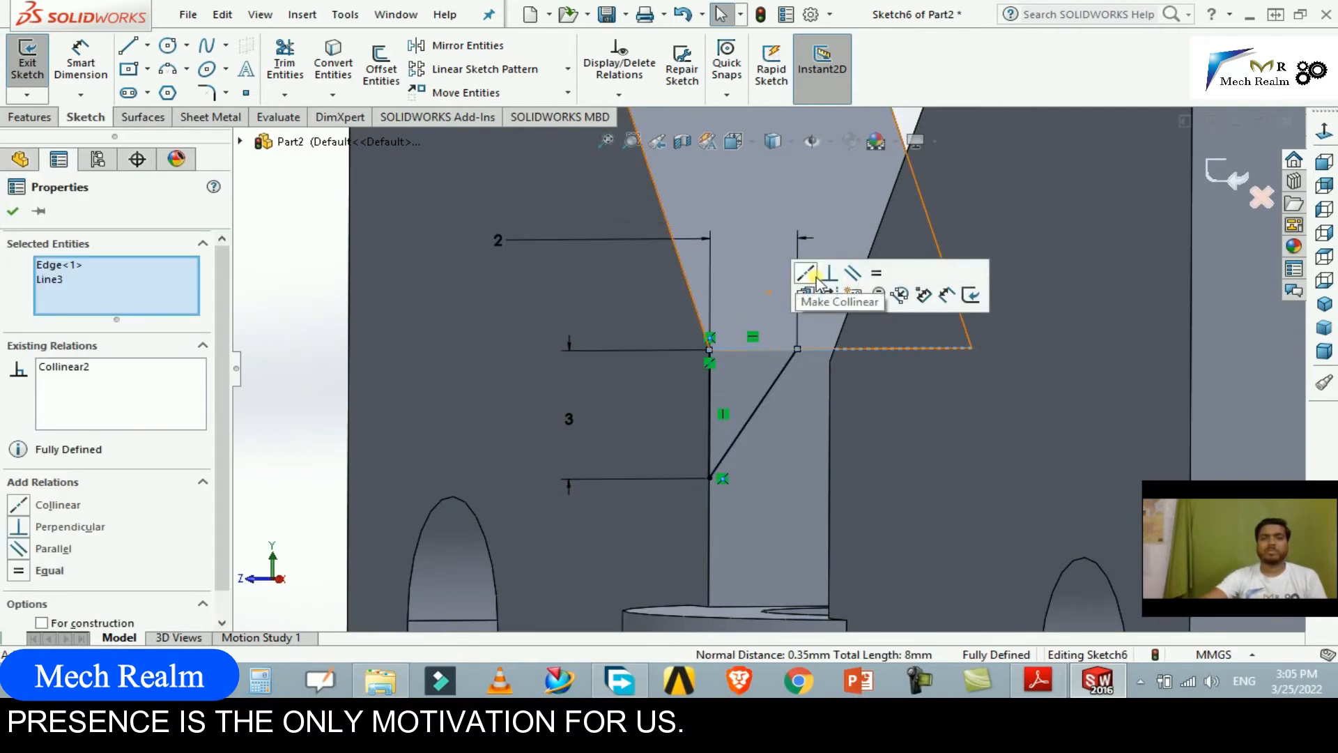
click(11, 212)
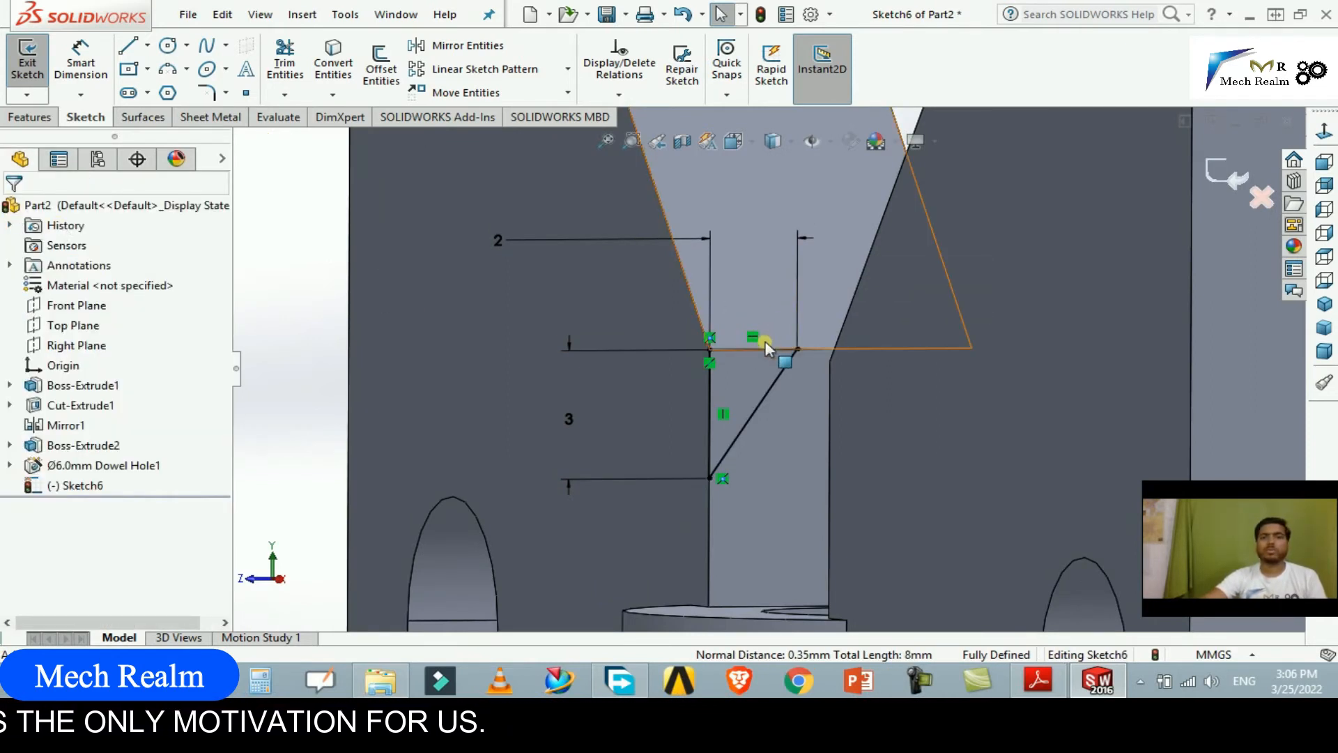
Cut the triangular profile as a swept cut along the front slanted edge of the V face above the slot wall
scroll(765, 345, up, 4)
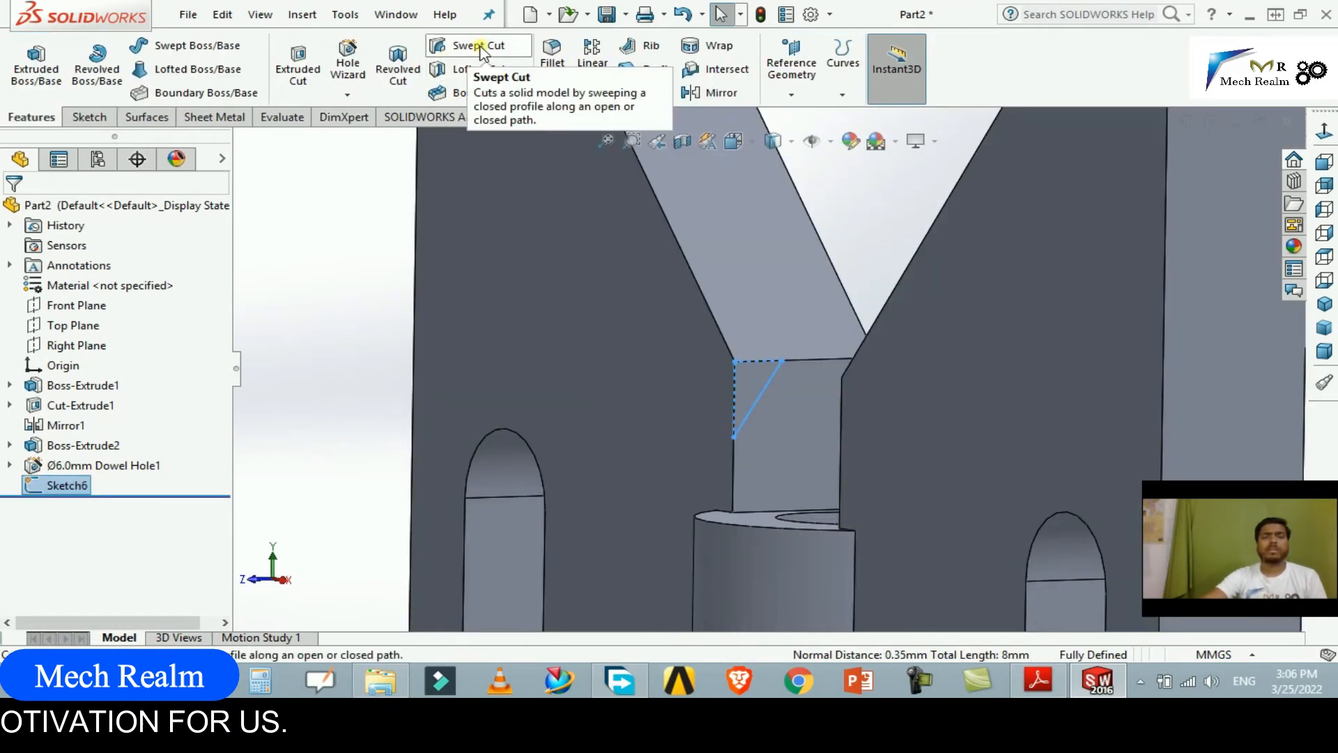
click(479, 47)
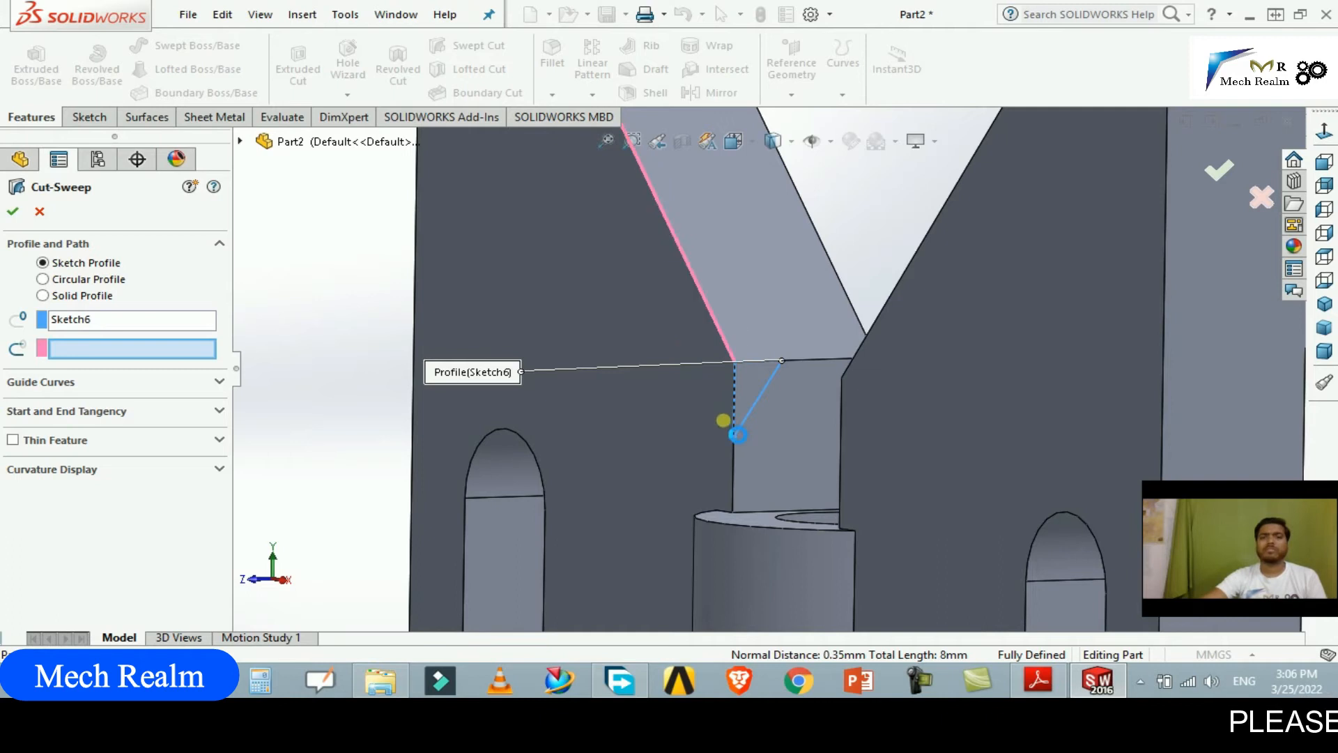
click(724, 422)
scroll(721, 411, up, 3)
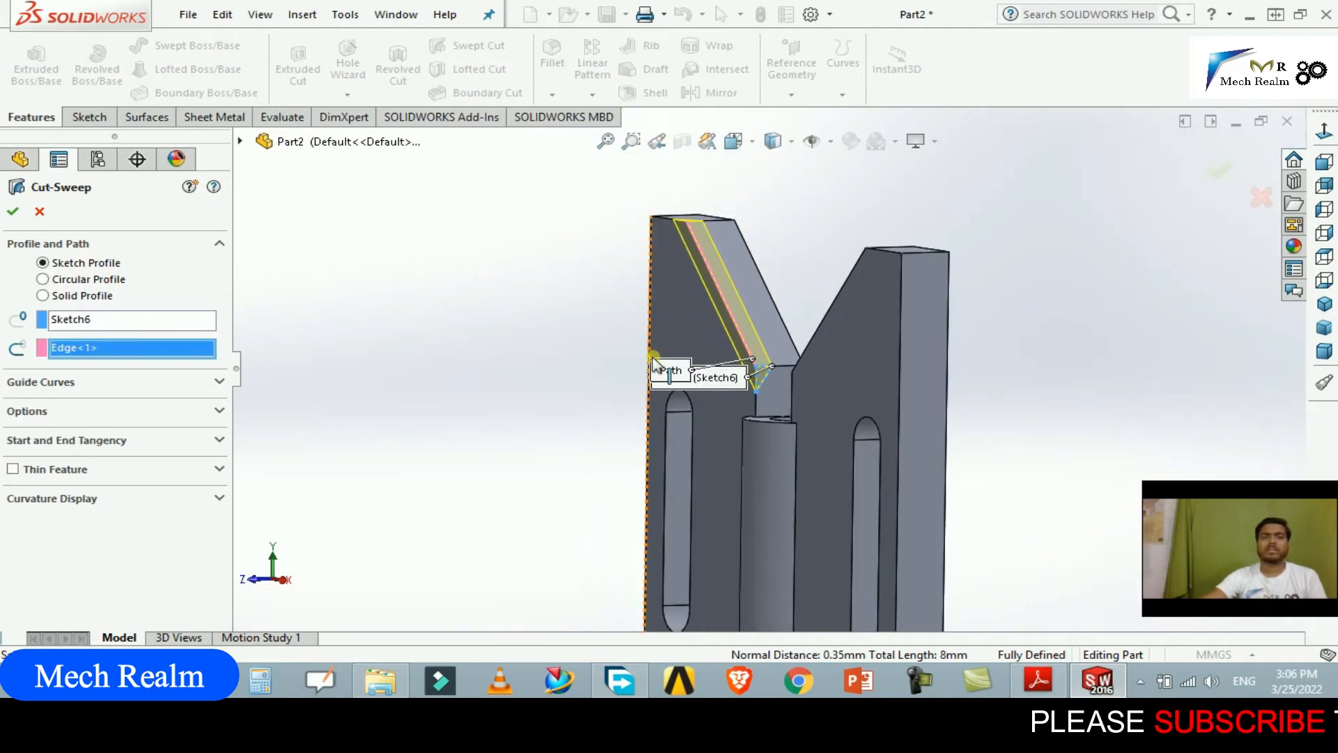
middle_drag(591, 370, 690, 376)
scroll(666, 382, down, 5)
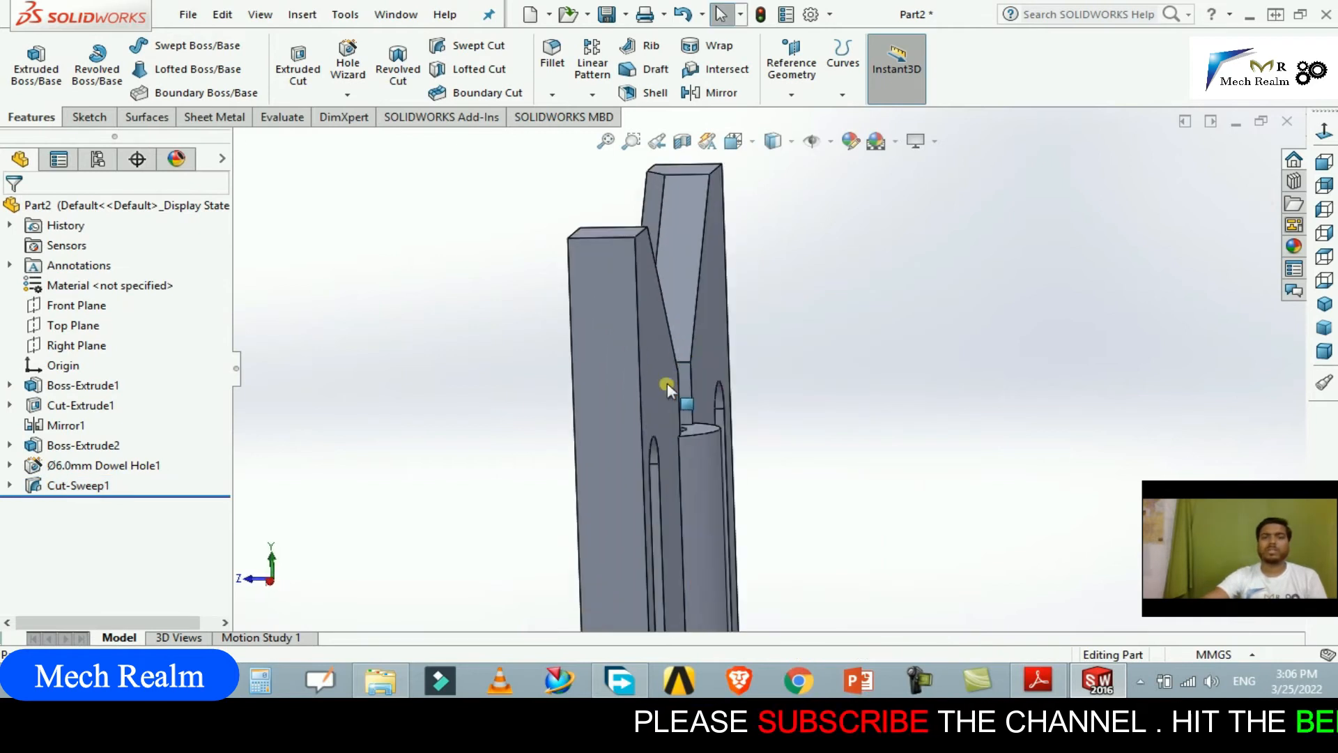
click(606, 365)
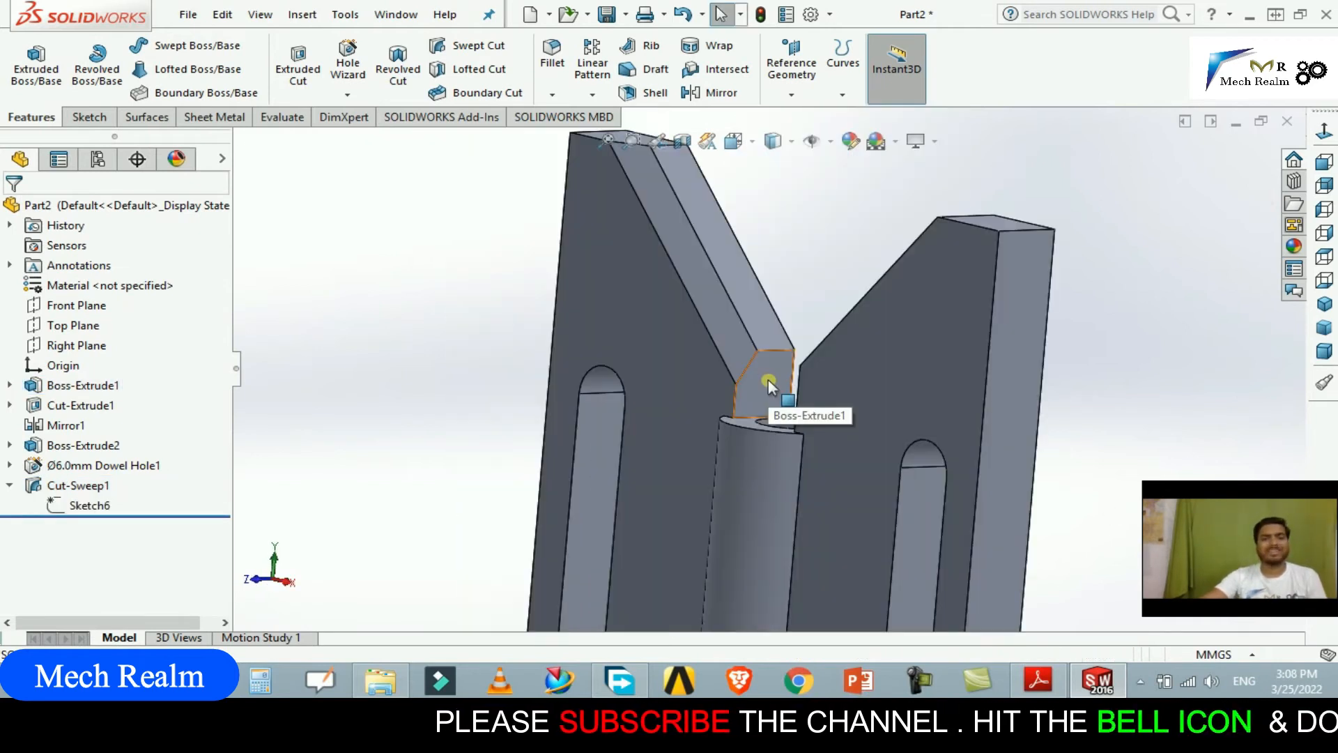
Start a sketch on the same relief slot wall below the new chamfer and view it straight on
click(767, 380)
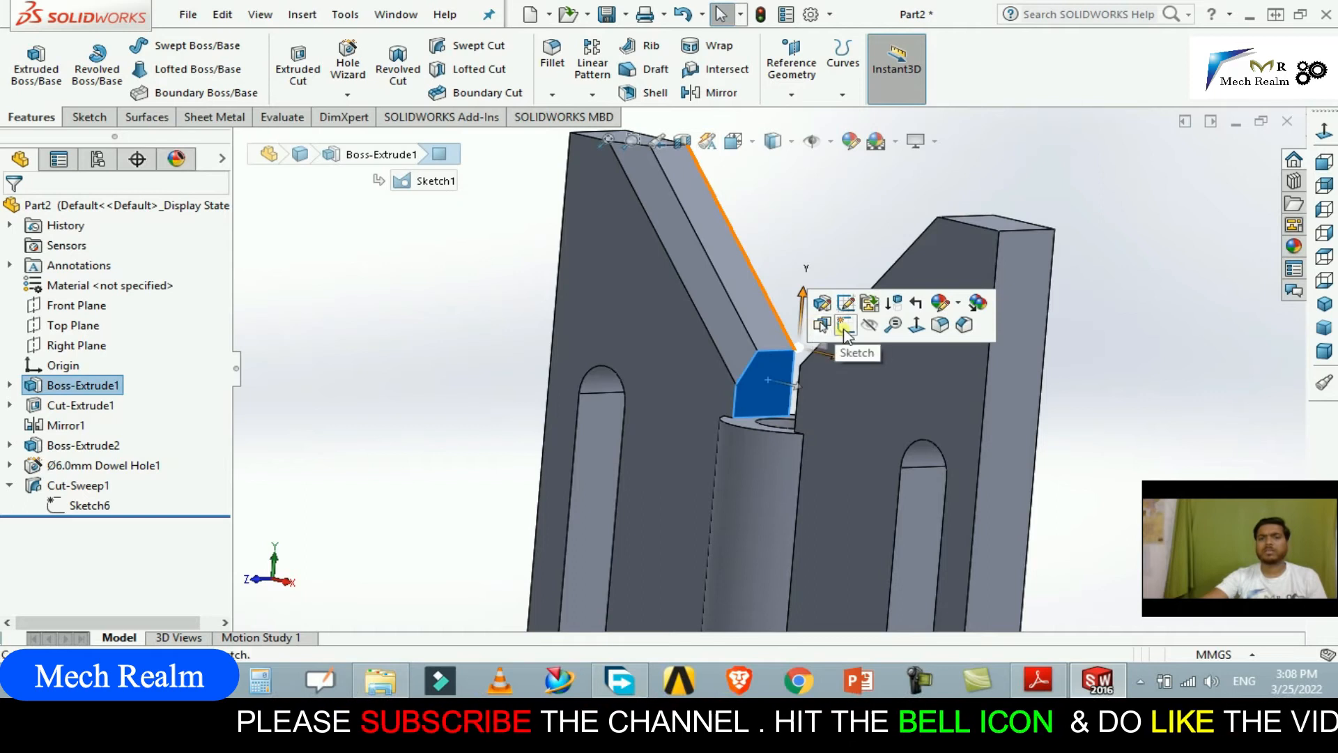
click(845, 326)
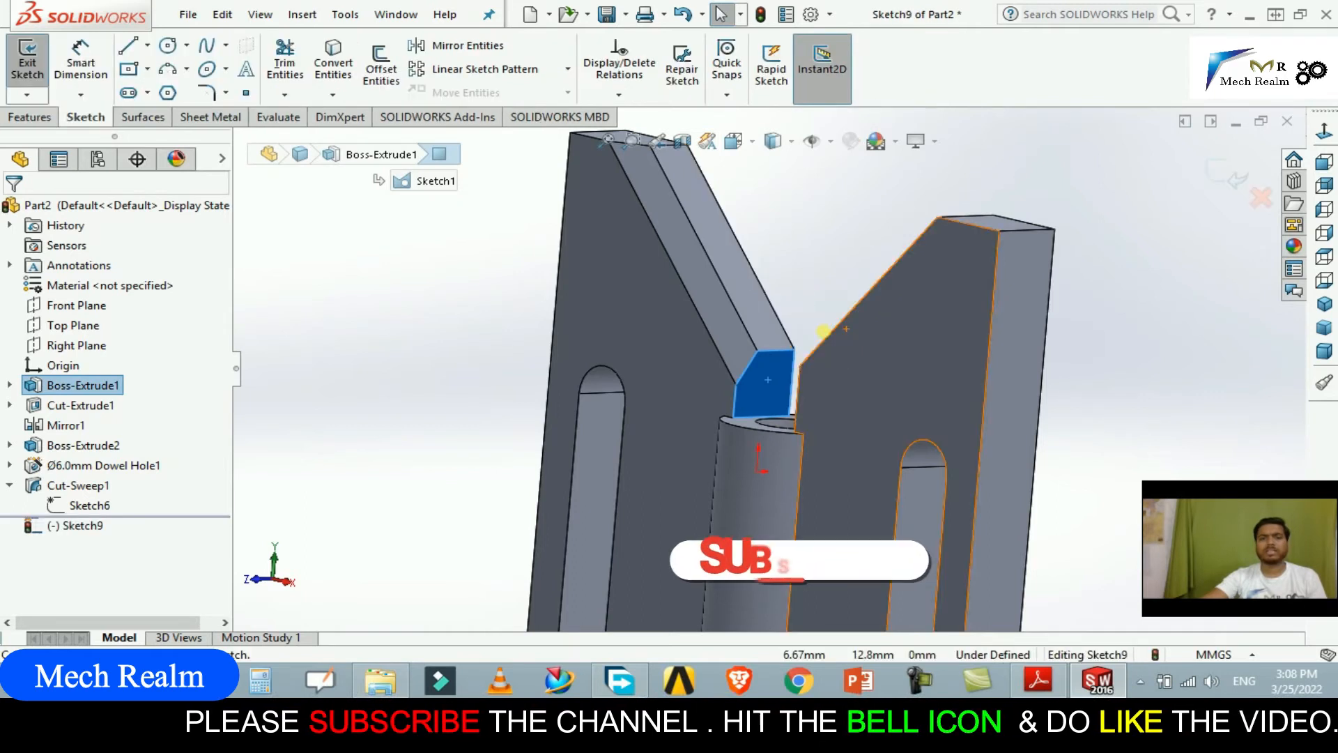
click(1323, 132)
Convert the triangle from the first swept cut's Sketch6 into the new sketch
click(89, 505)
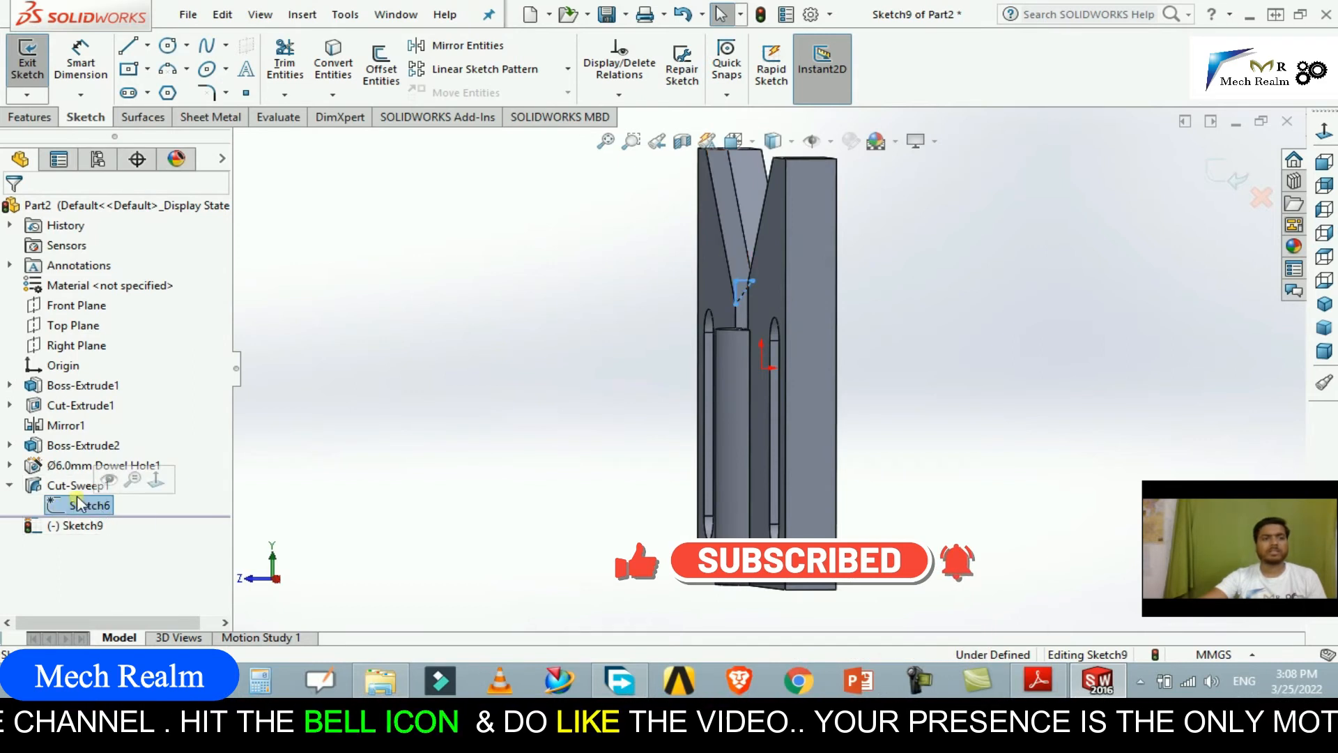
click(333, 63)
scroll(629, 308, down, 3)
scroll(630, 308, up, 2)
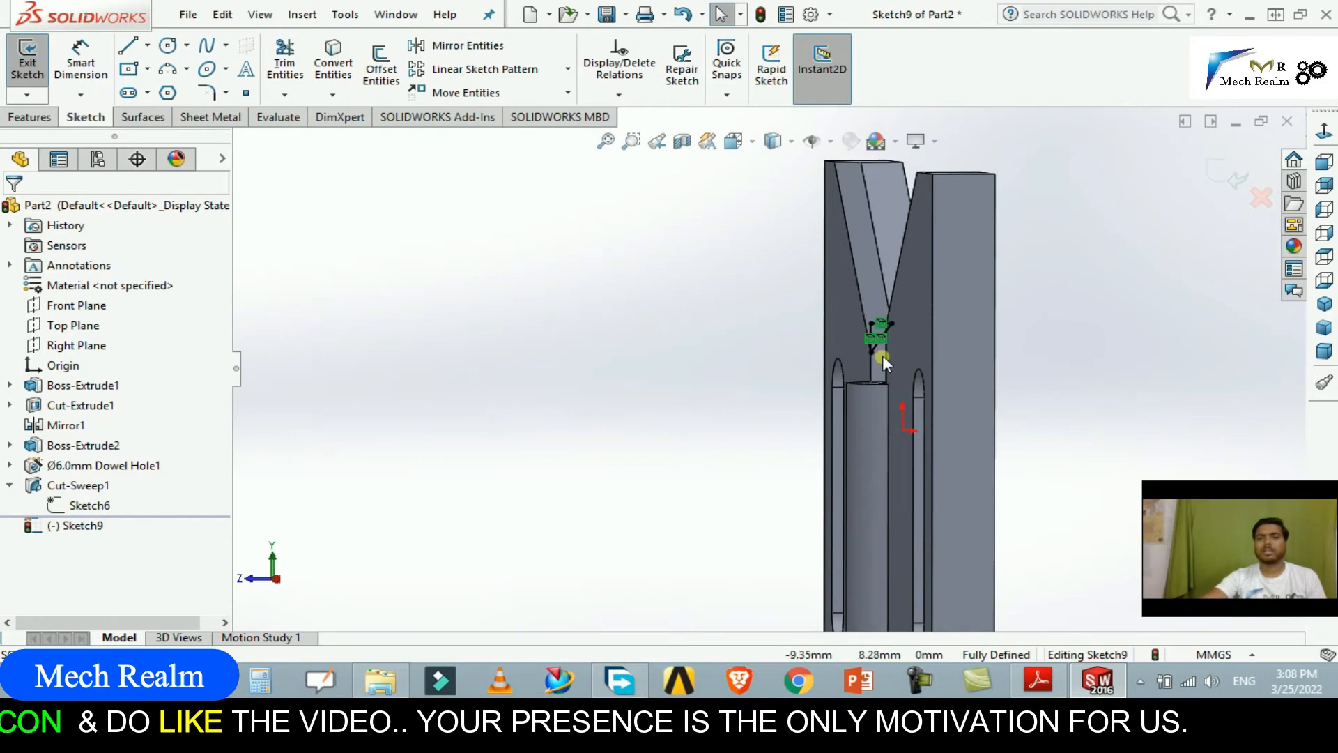
scroll(882, 354, down, 4)
scroll(935, 387, down, 1)
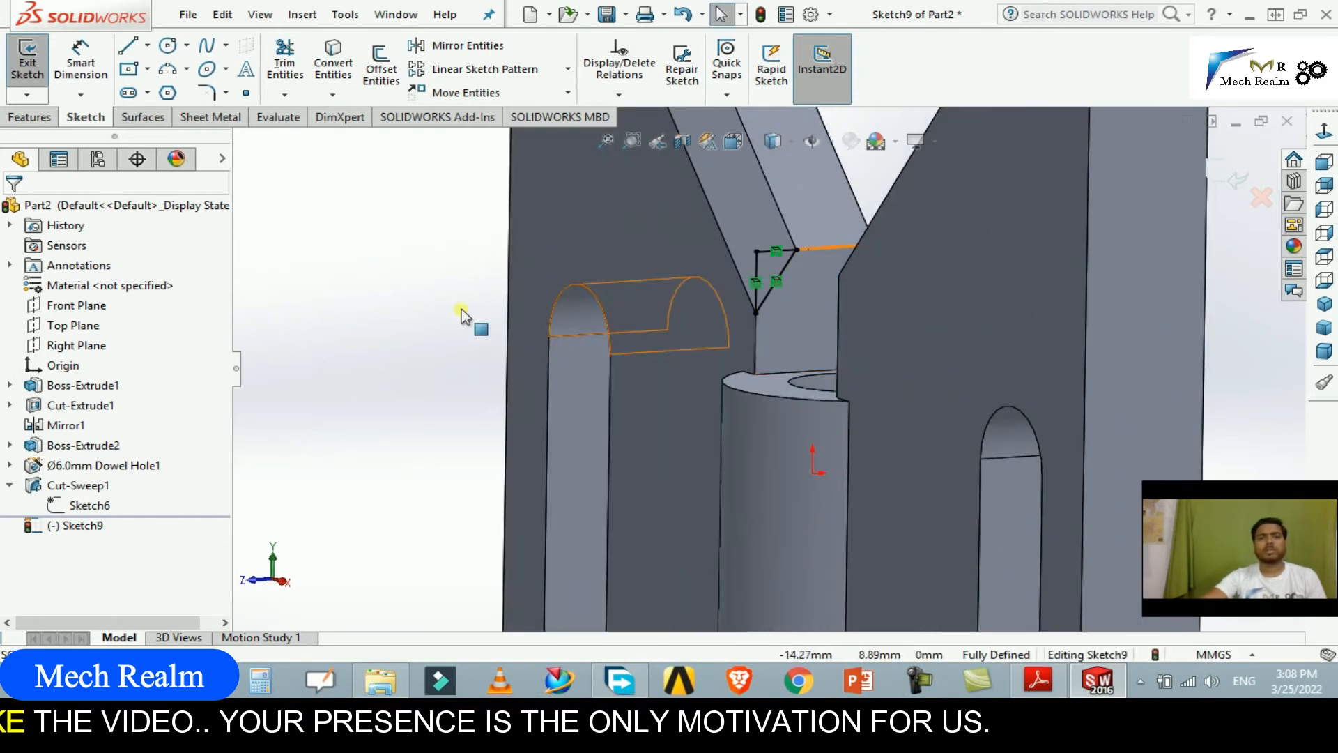
Draw a vertical centerline about 37 mm long upward from the origin
click(168, 45)
click(147, 45)
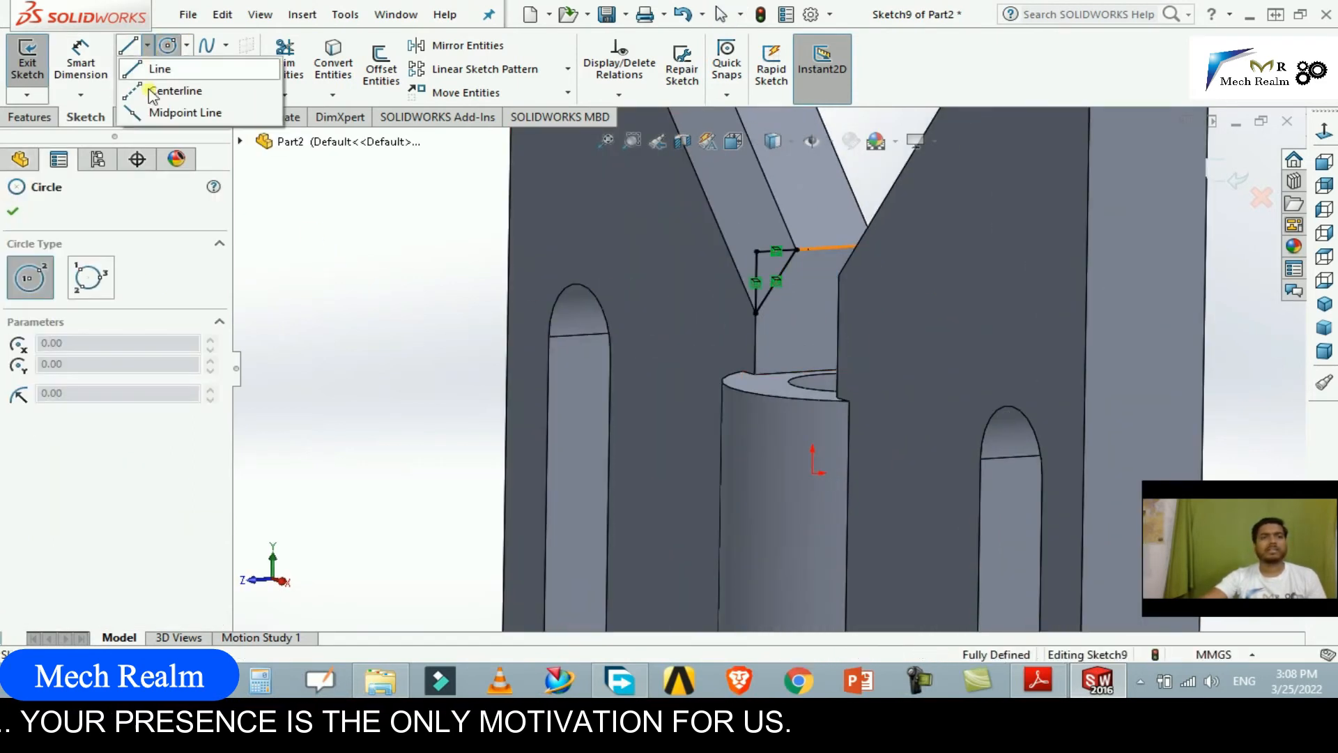
click(178, 90)
click(813, 476)
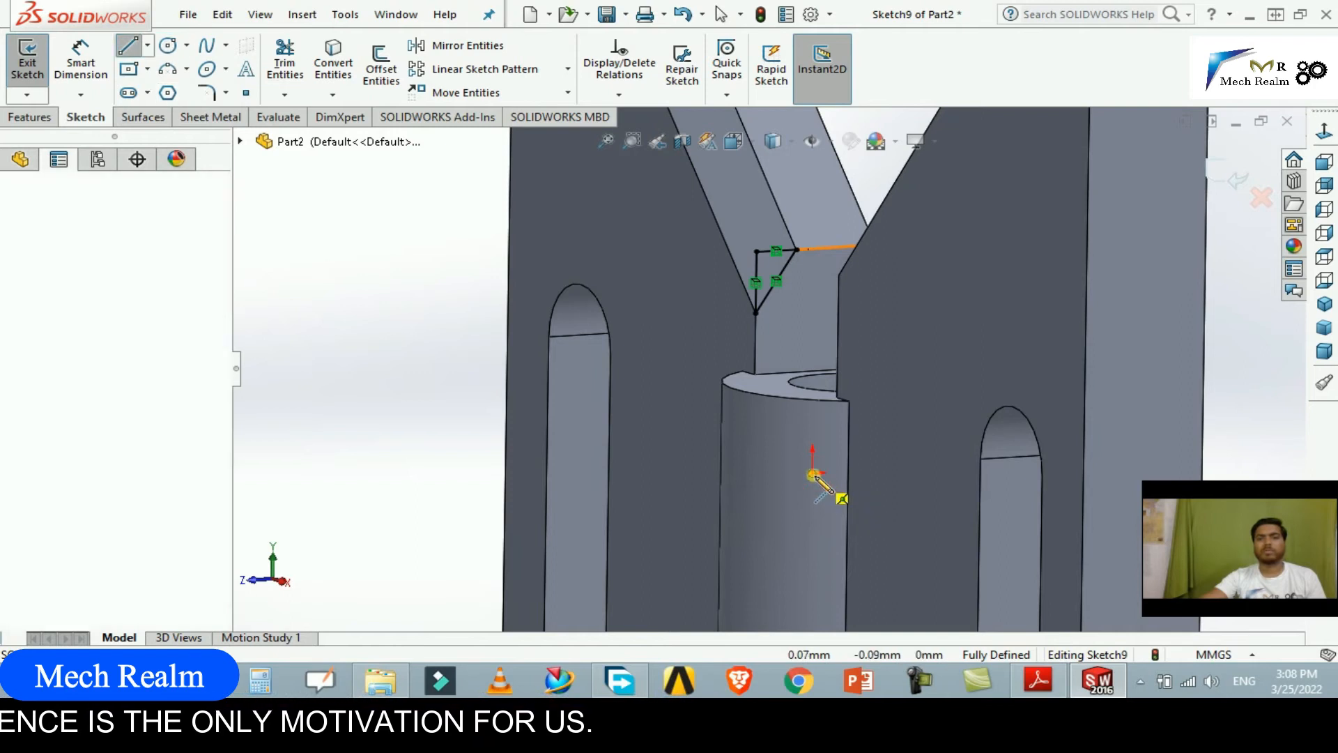
scroll(816, 453, up, 5)
mouse_move(820, 192)
middle_down()
mouse_move(813, 288)
mouse_move(802, 235)
middle_up()
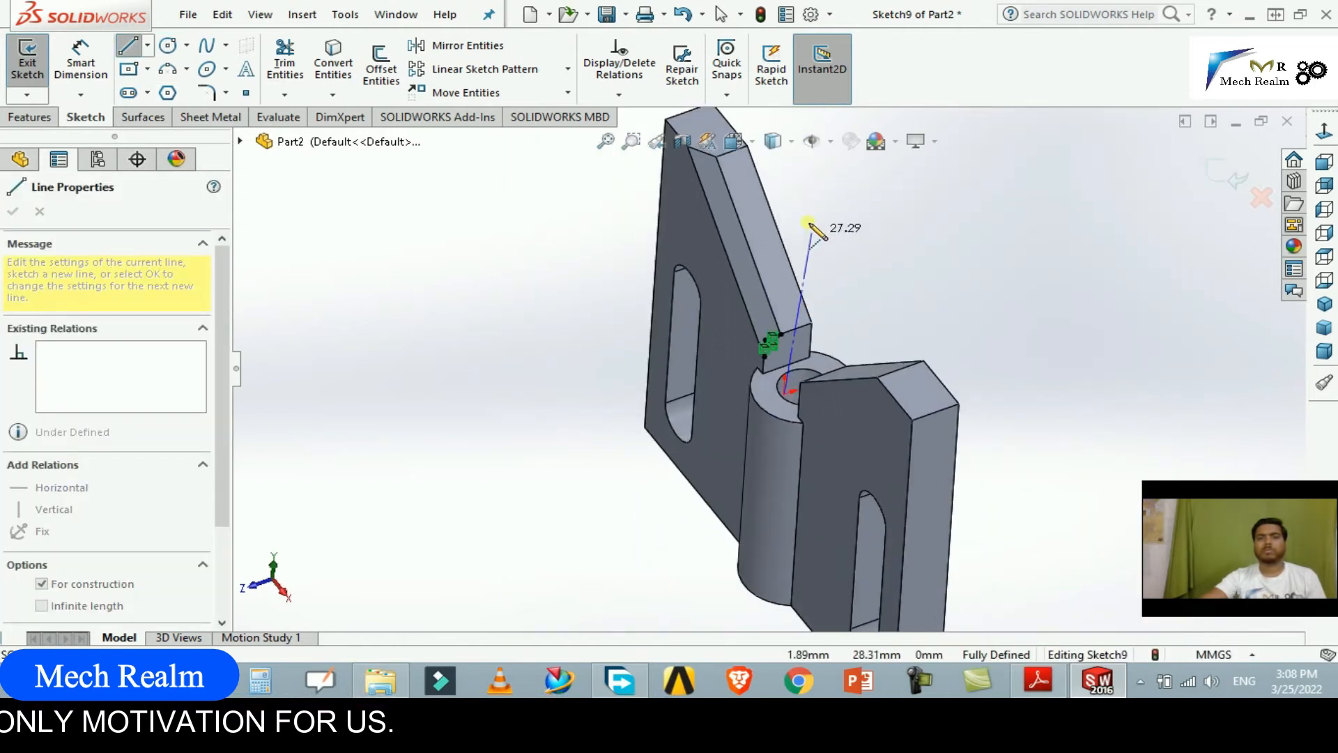
click(799, 185)
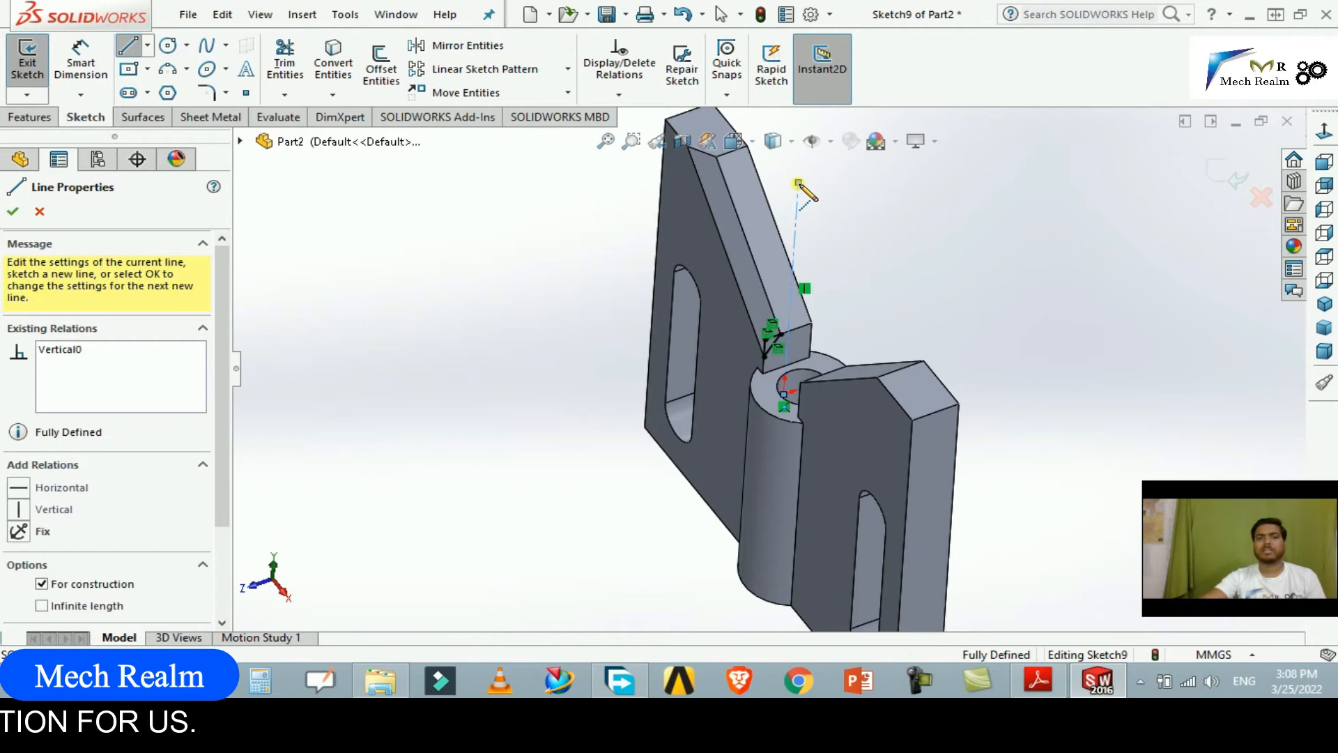
key(Escape)
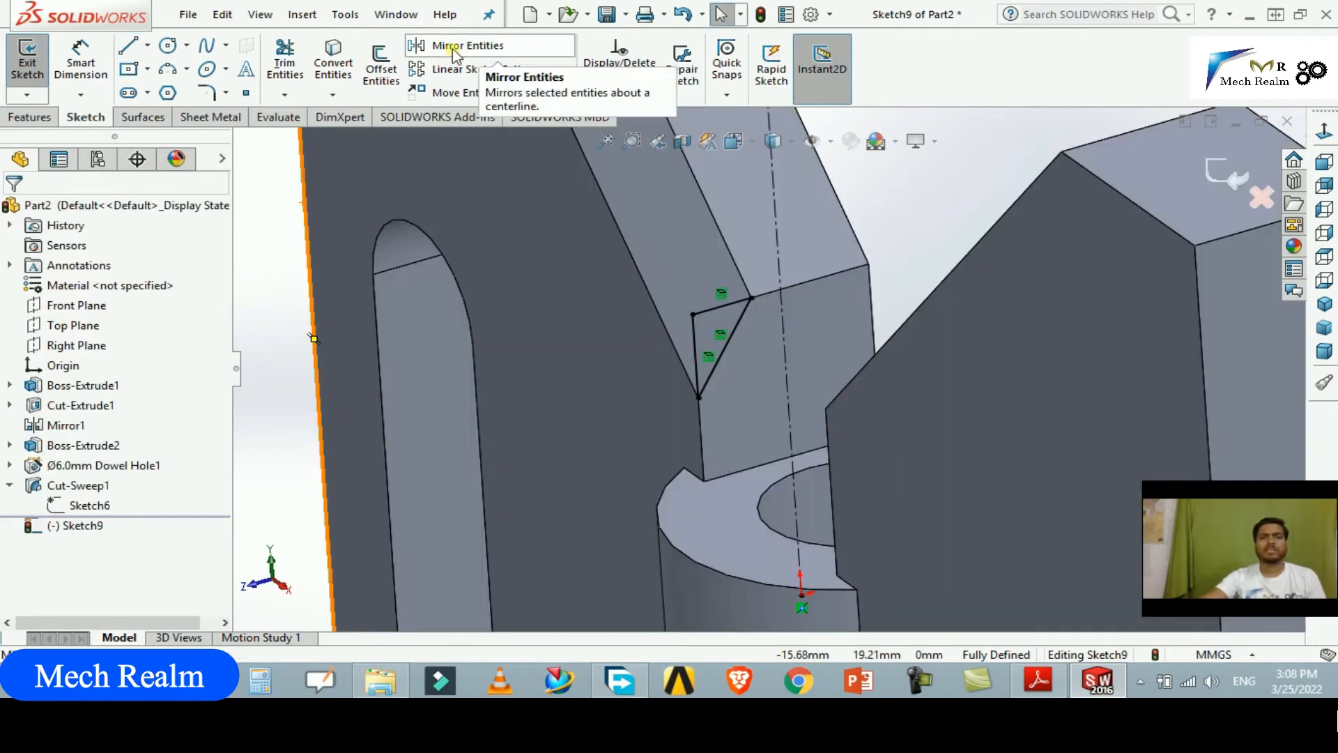
Mirror the triangle's three lines about the vertical centerline, keeping the originals
click(454, 50)
click(738, 324)
click(733, 301)
click(692, 333)
click(128, 454)
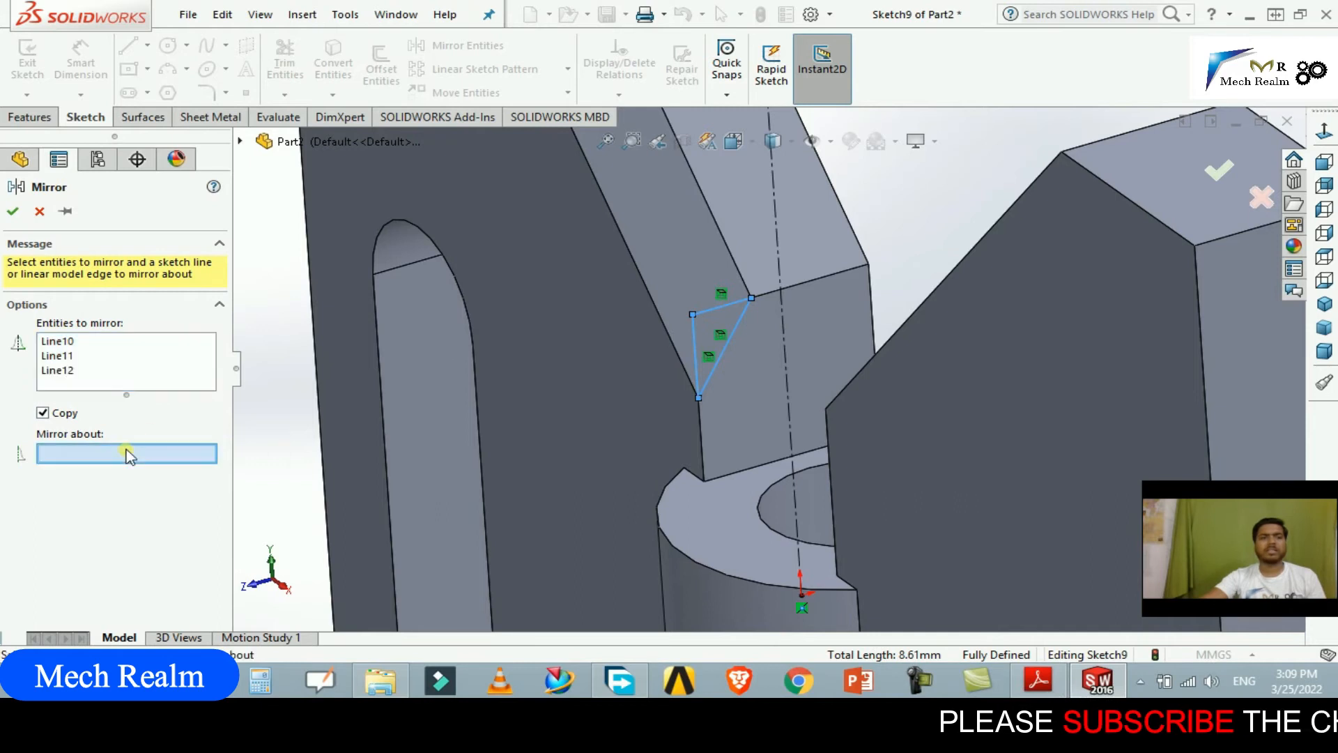
click(783, 301)
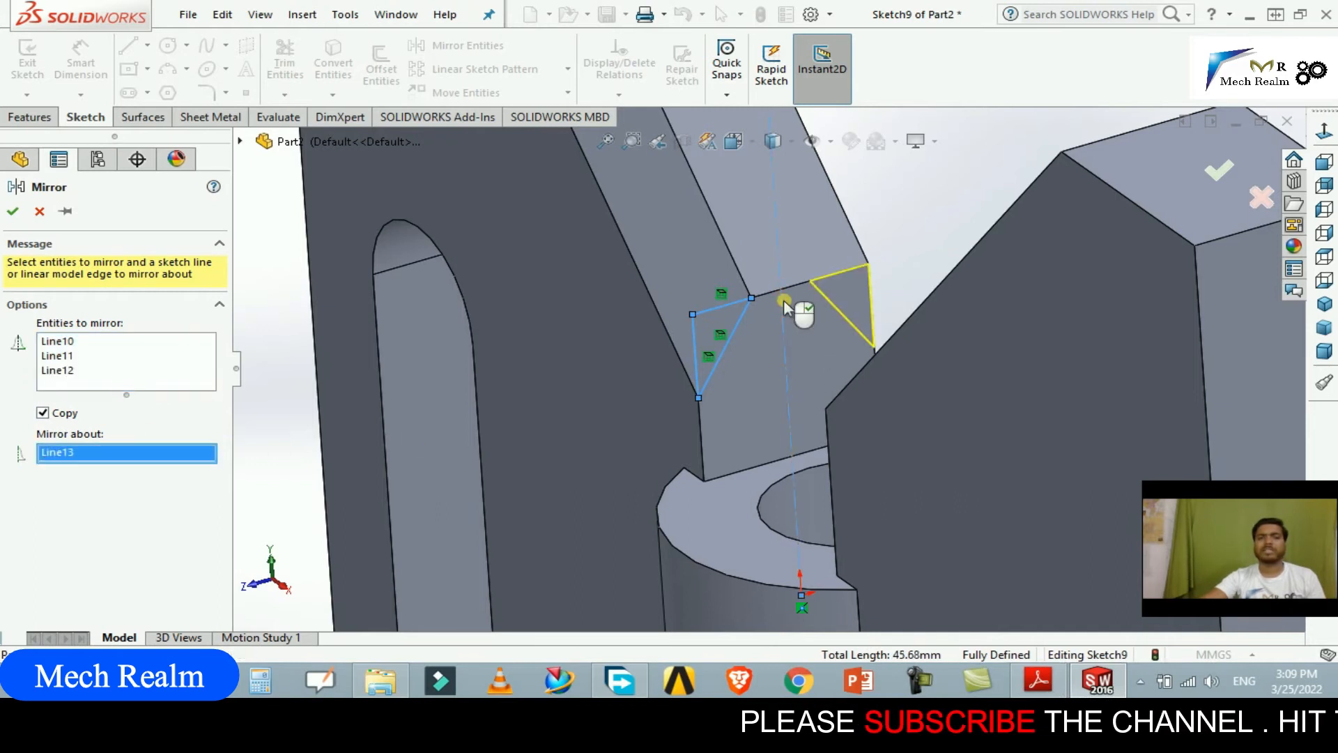
key(Return)
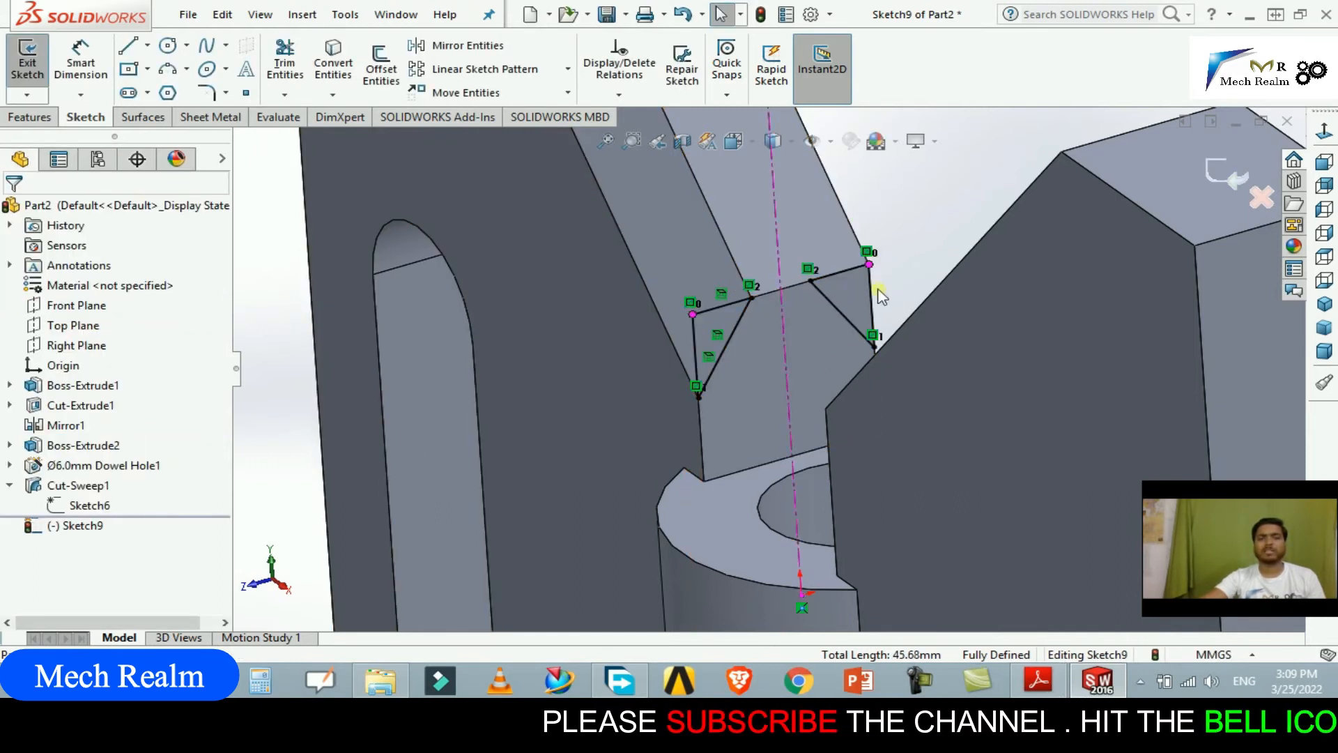
Turn the three lines of the converted front triangle into construction geometry and exit the sketch
click(733, 337)
ctrl+click(692, 351)
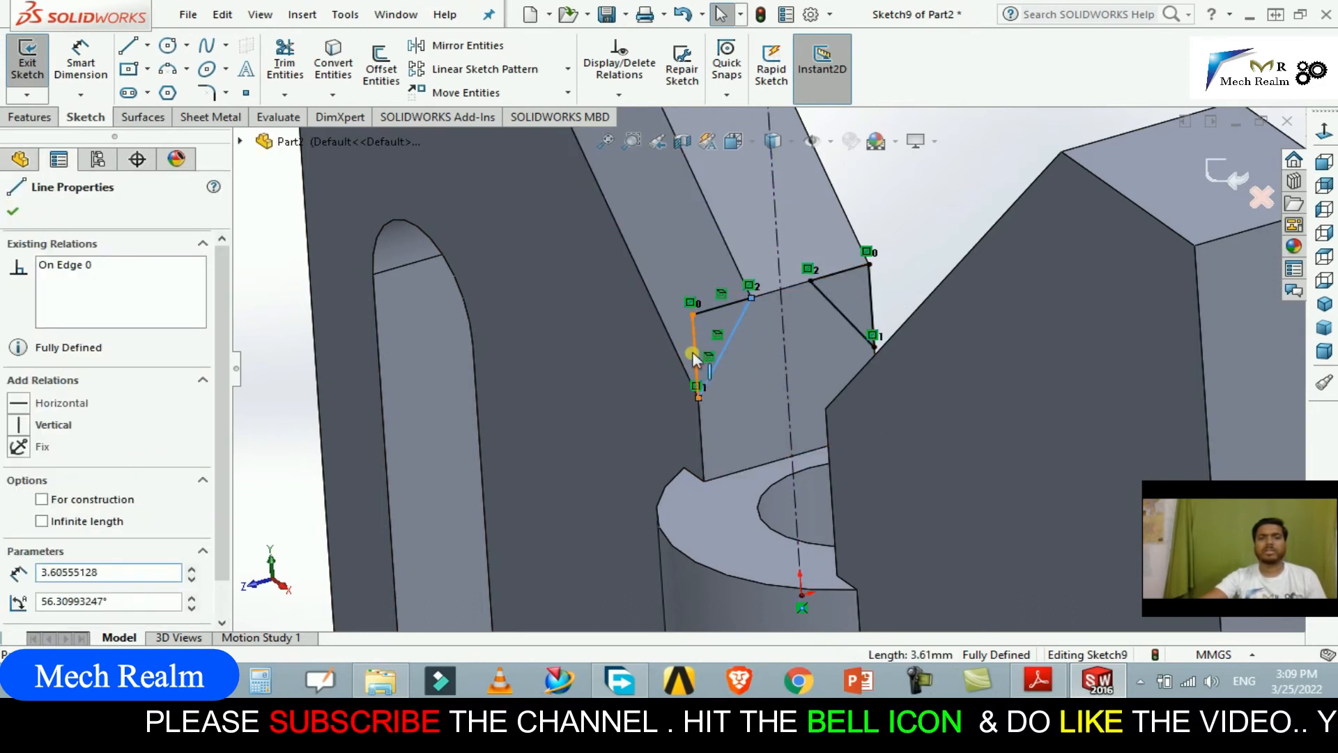
ctrl+click(718, 306)
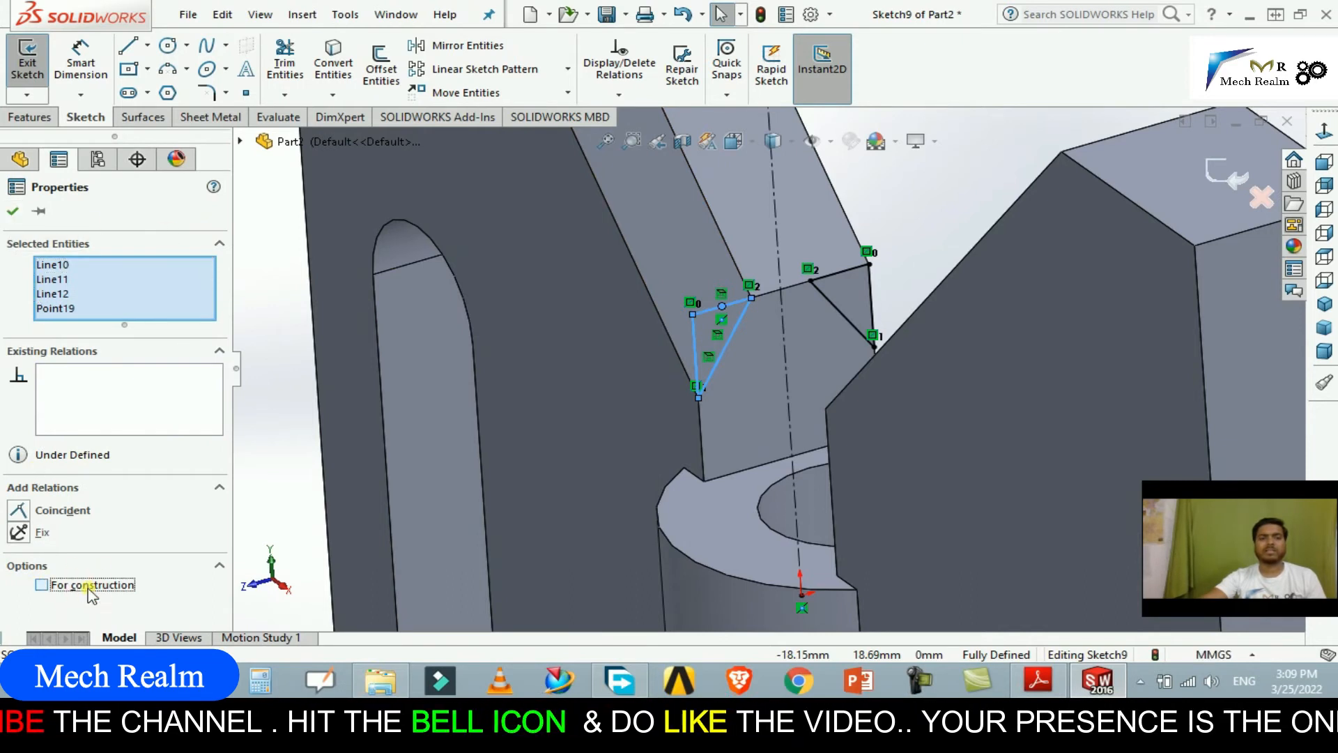
click(17, 209)
click(28, 59)
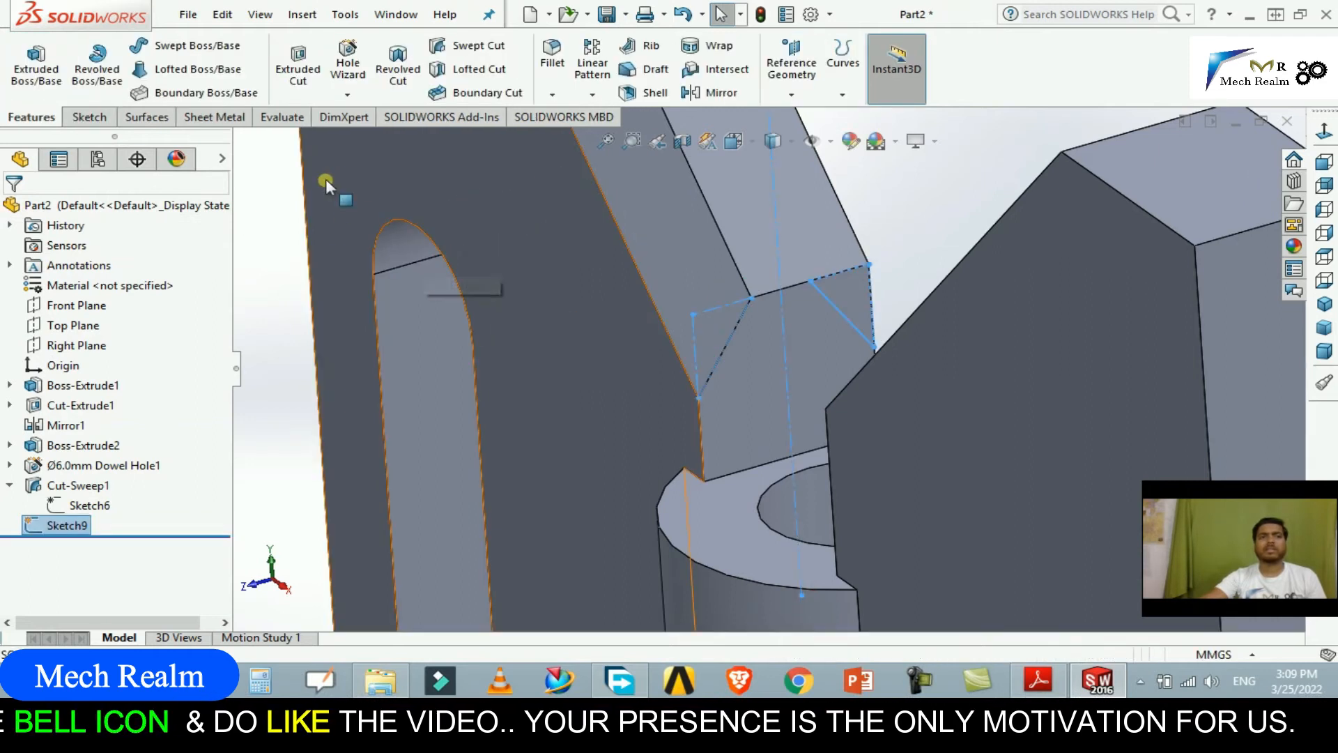
Cut the mirrored triangle as a swept cut along the rear slanted edge of the V face
click(471, 48)
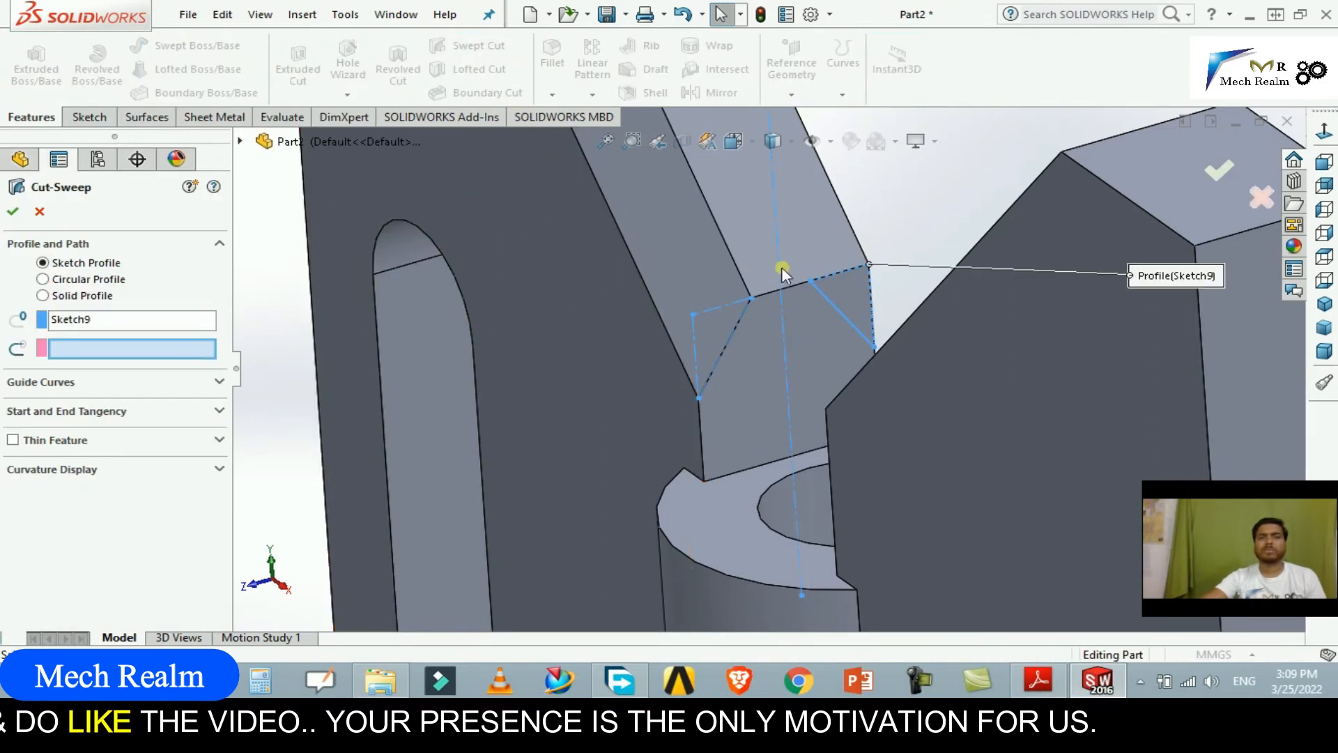
click(840, 233)
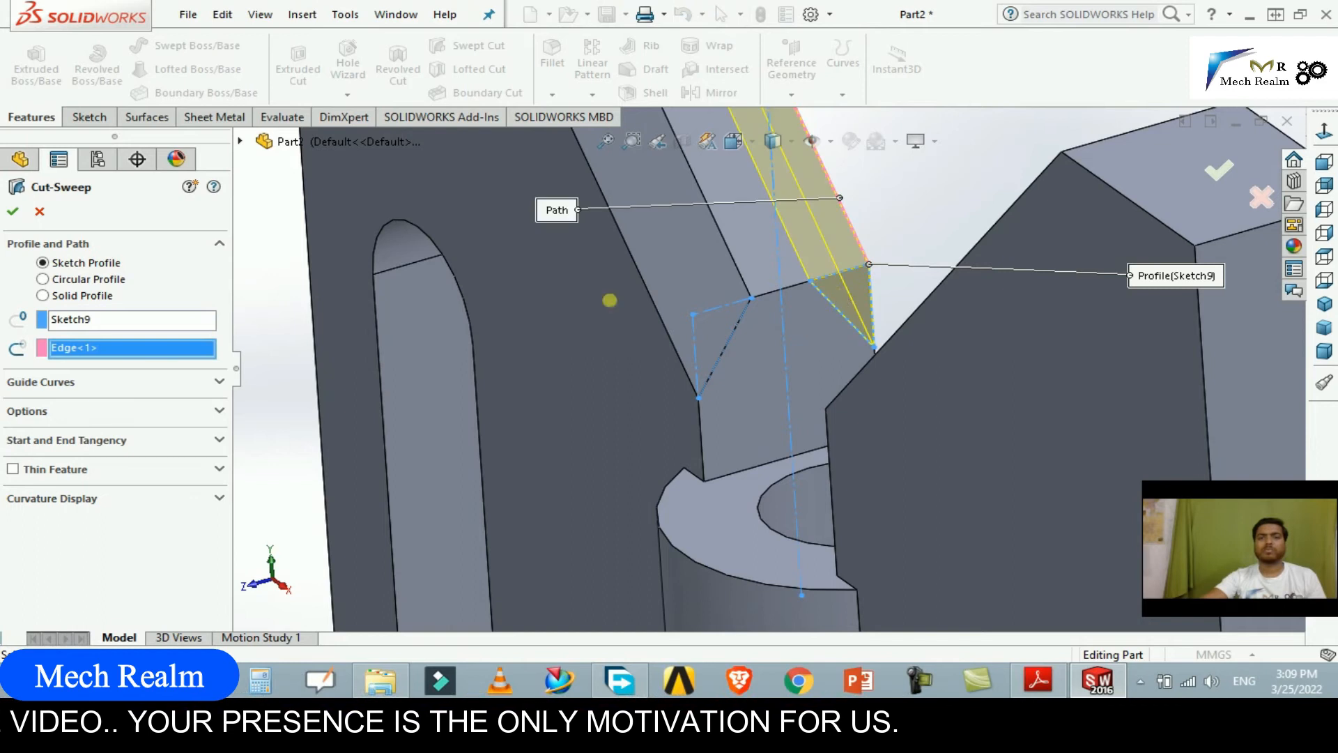
key(Return)
middle_drag(800, 319, 894, 322)
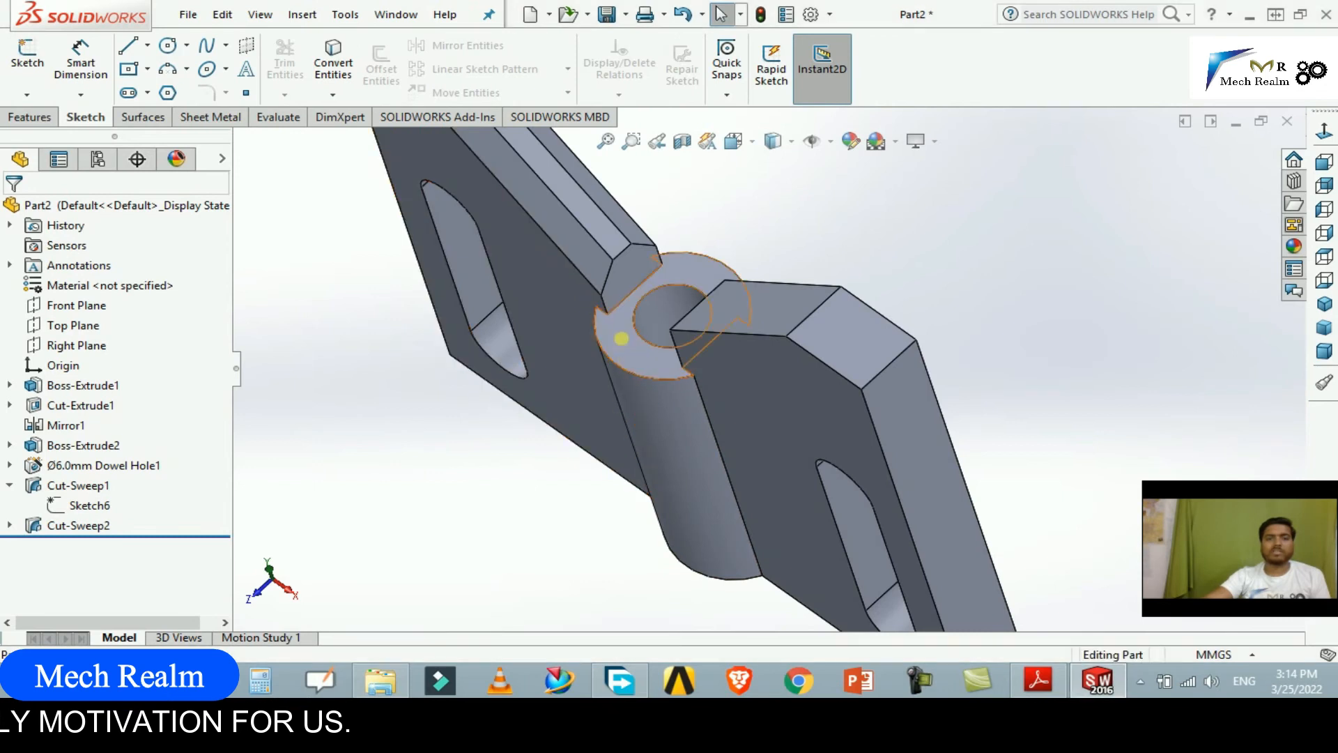
Start a sketch on the ring-shaped face around the dowel hole and view it straight on
click(626, 336)
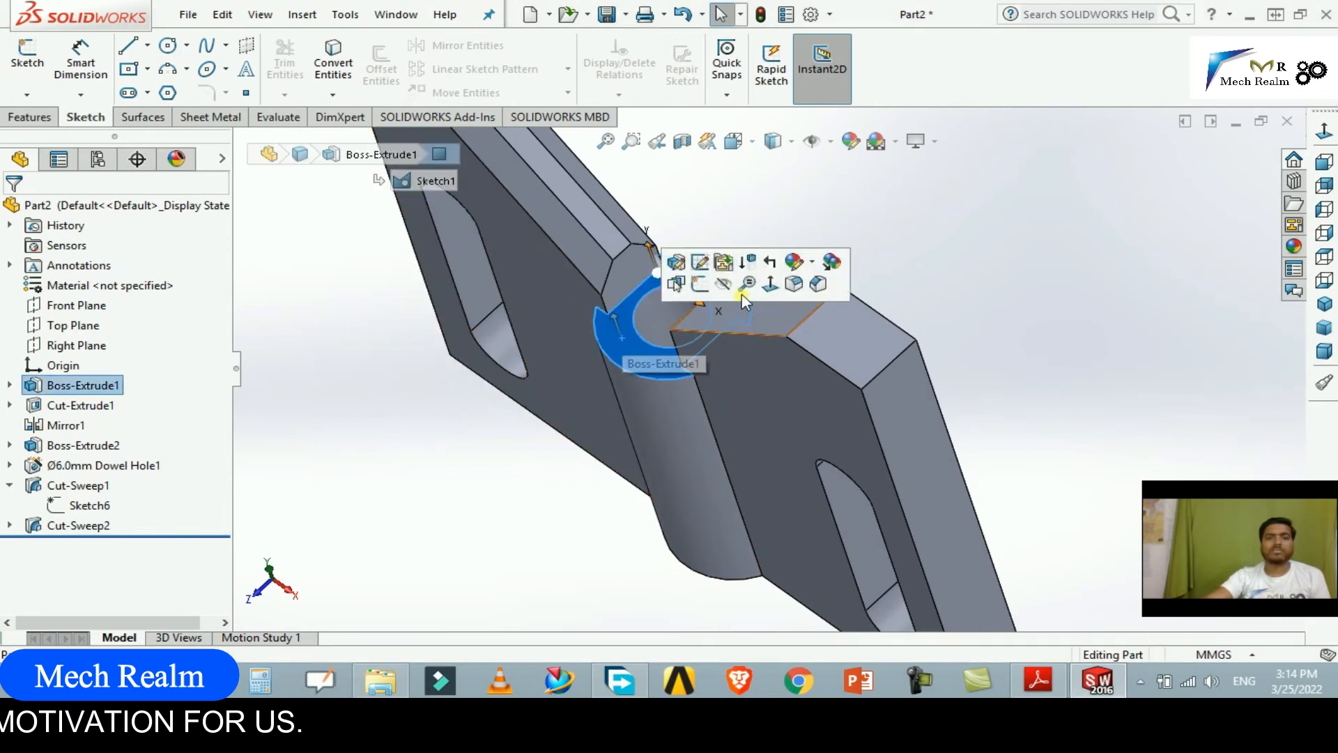
click(699, 283)
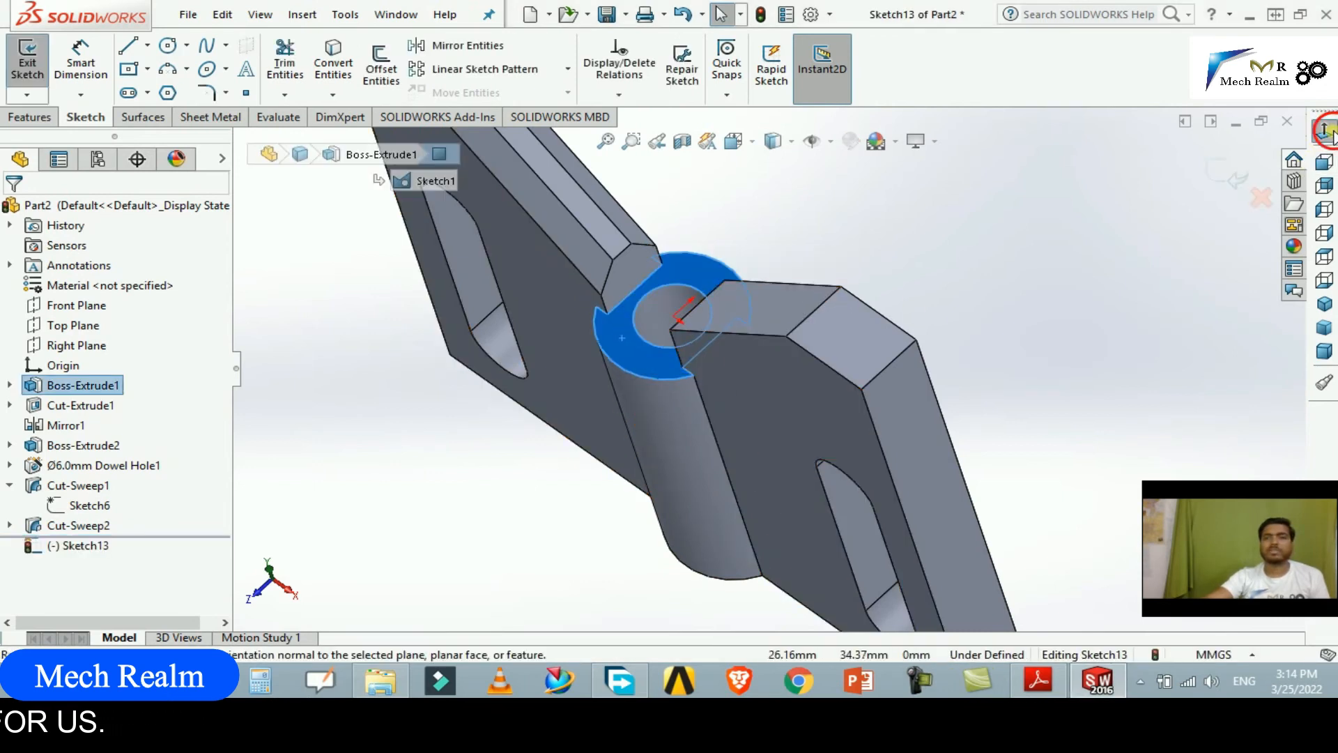
click(1326, 129)
scroll(822, 407, down, 5)
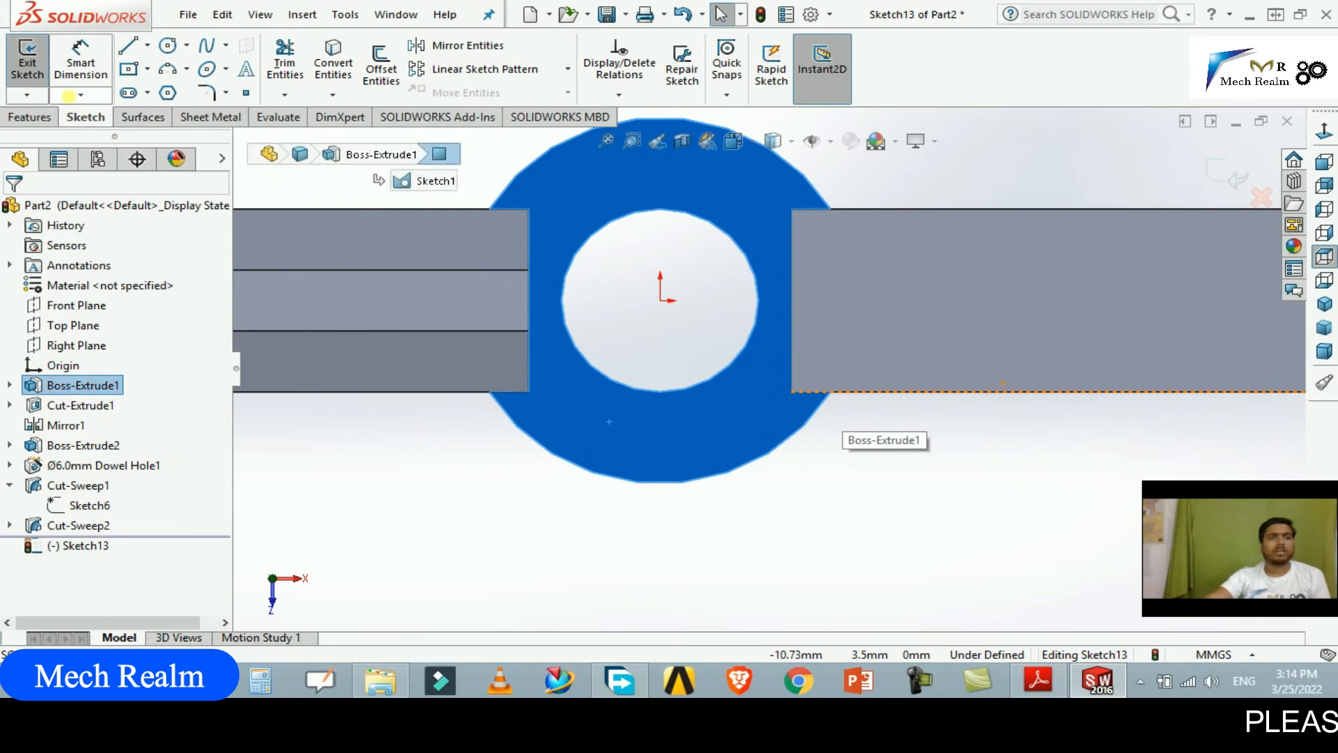
Sketch a slanted-sided right triangle at the front corner of the slot wall, along the wall and the plate's front edge
click(128, 46)
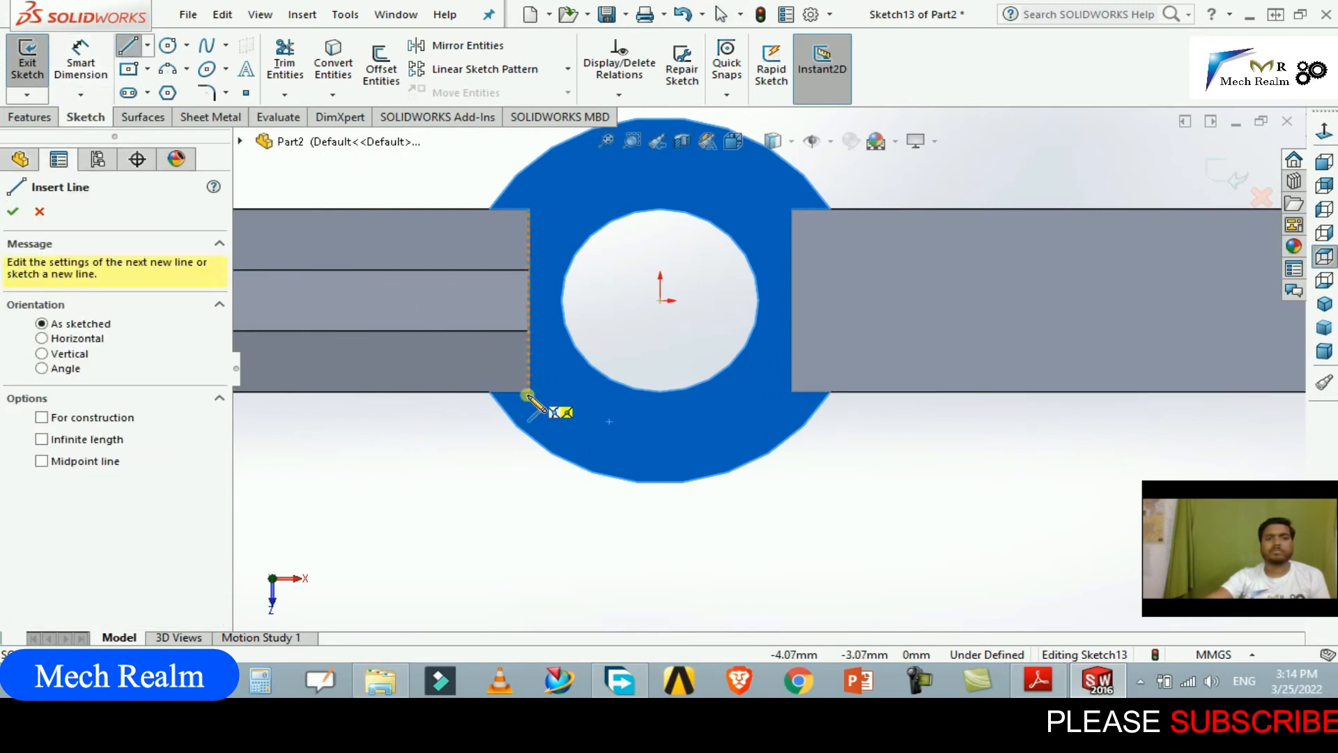
click(527, 393)
click(447, 392)
click(527, 344)
key(Escape)
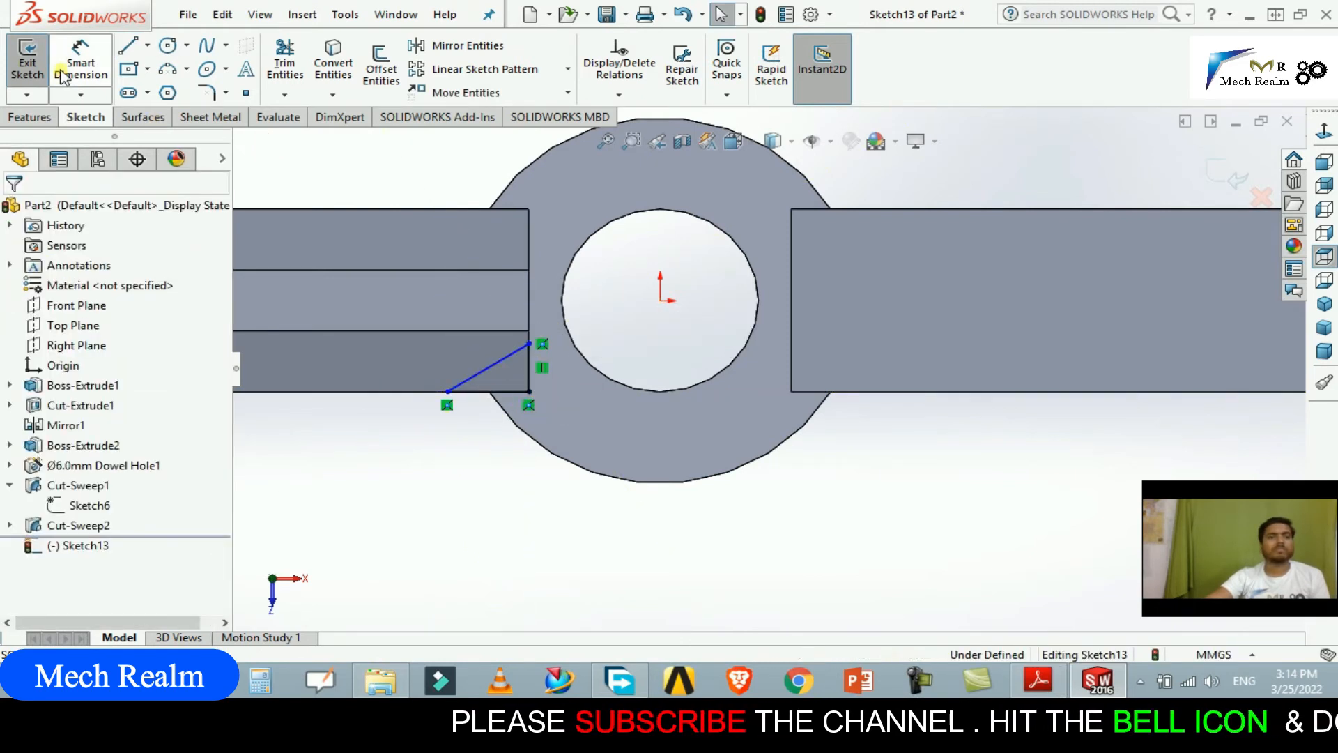